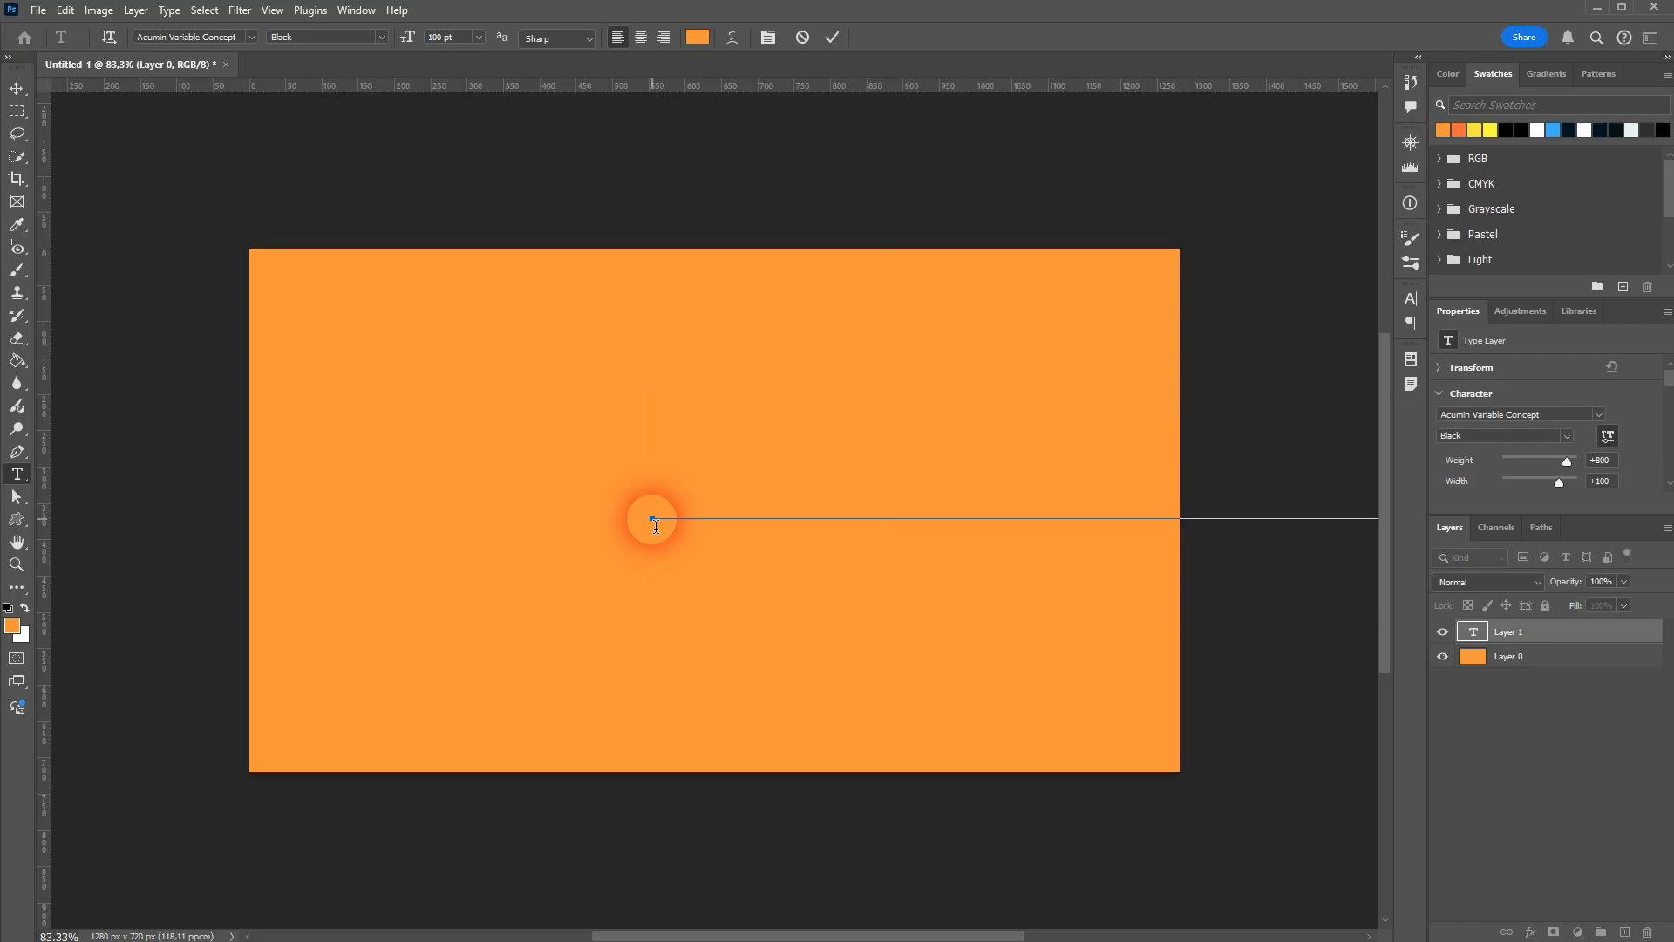
# - Commit the NICE text and set its color to white (#ffffff)
pyautogui.click(17, 89)
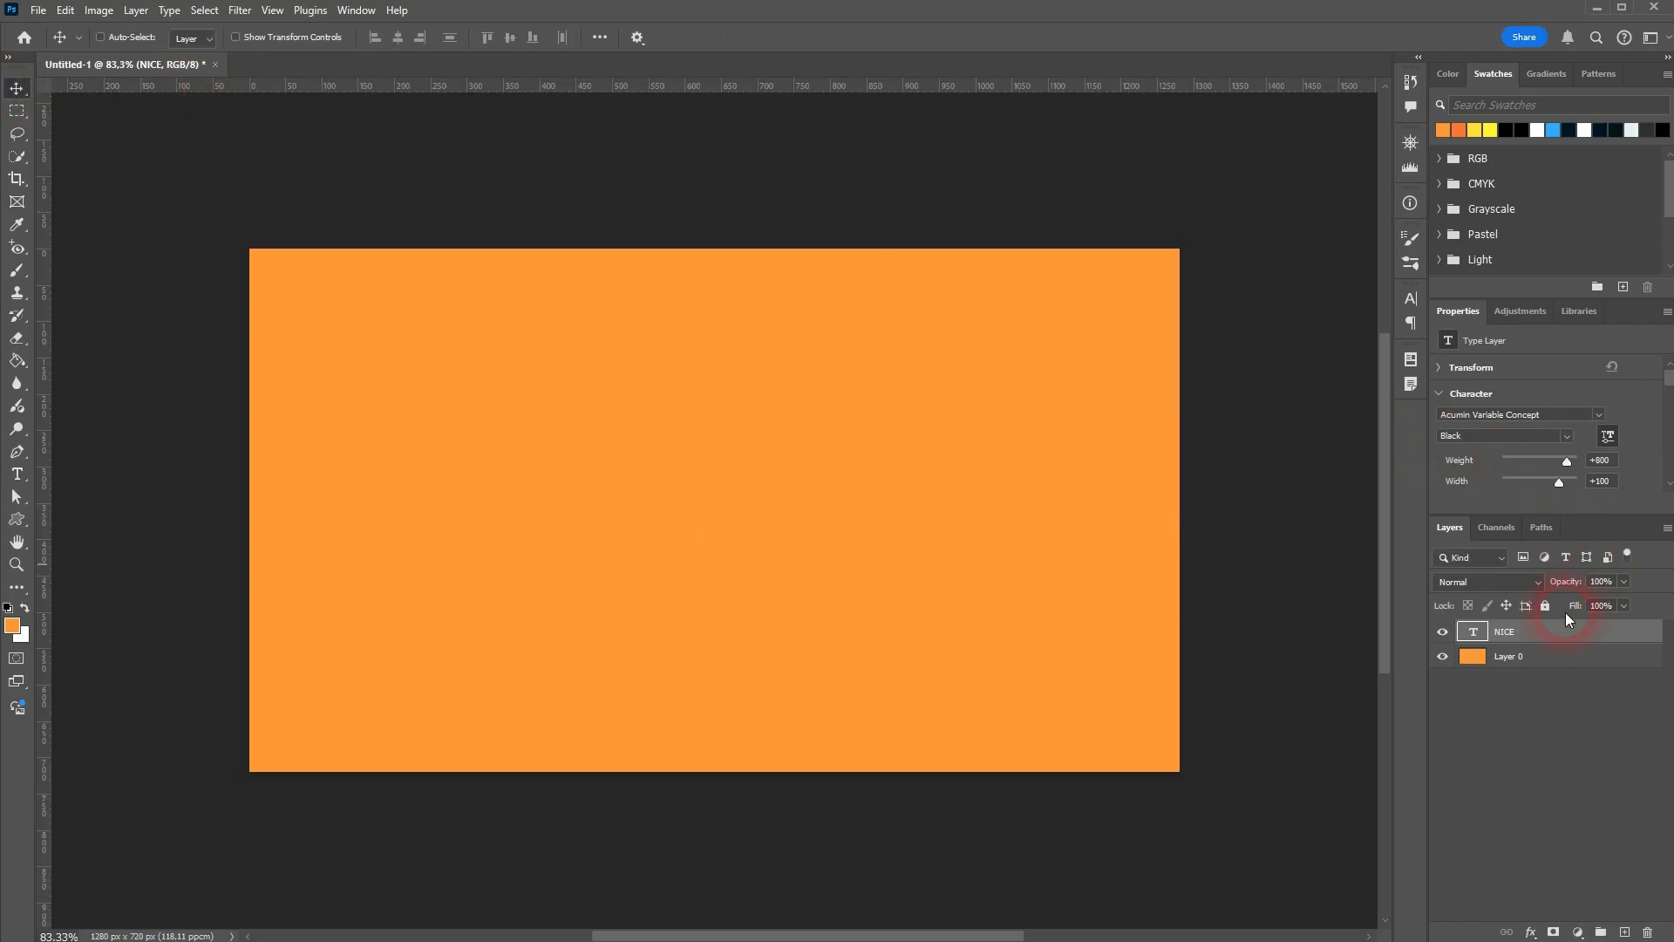
pyautogui.scroll(-3, 1657, 436)
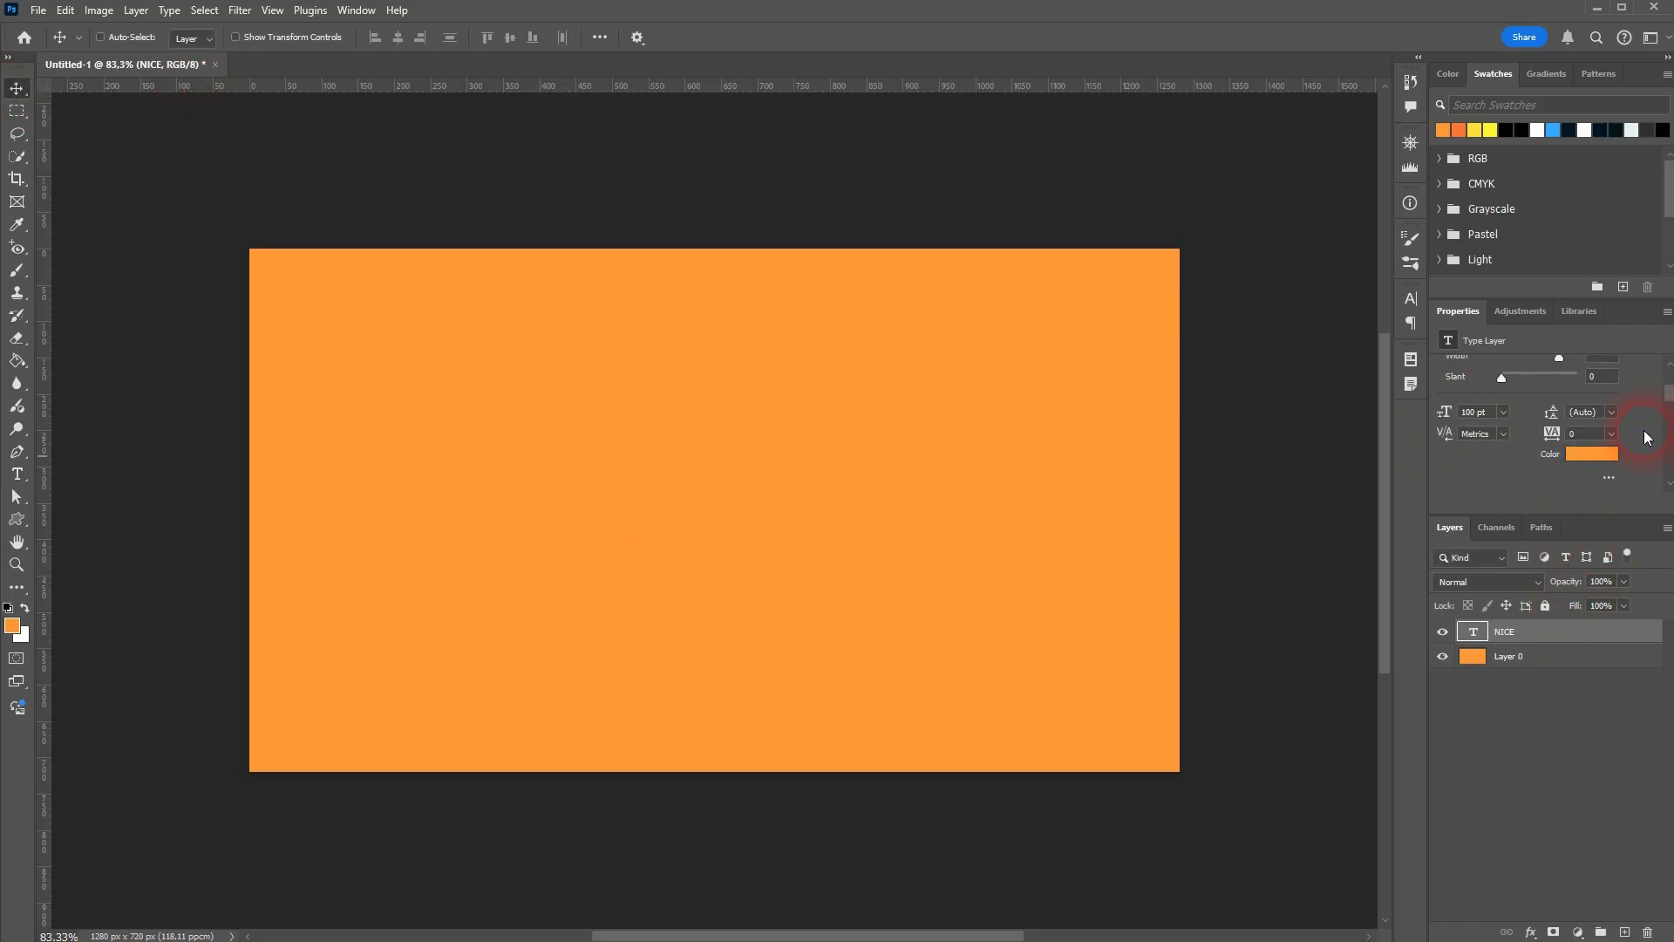
pyautogui.click(1605, 463)
pyautogui.moveTo(1157, 381); pyautogui.dragTo(1028, 291)
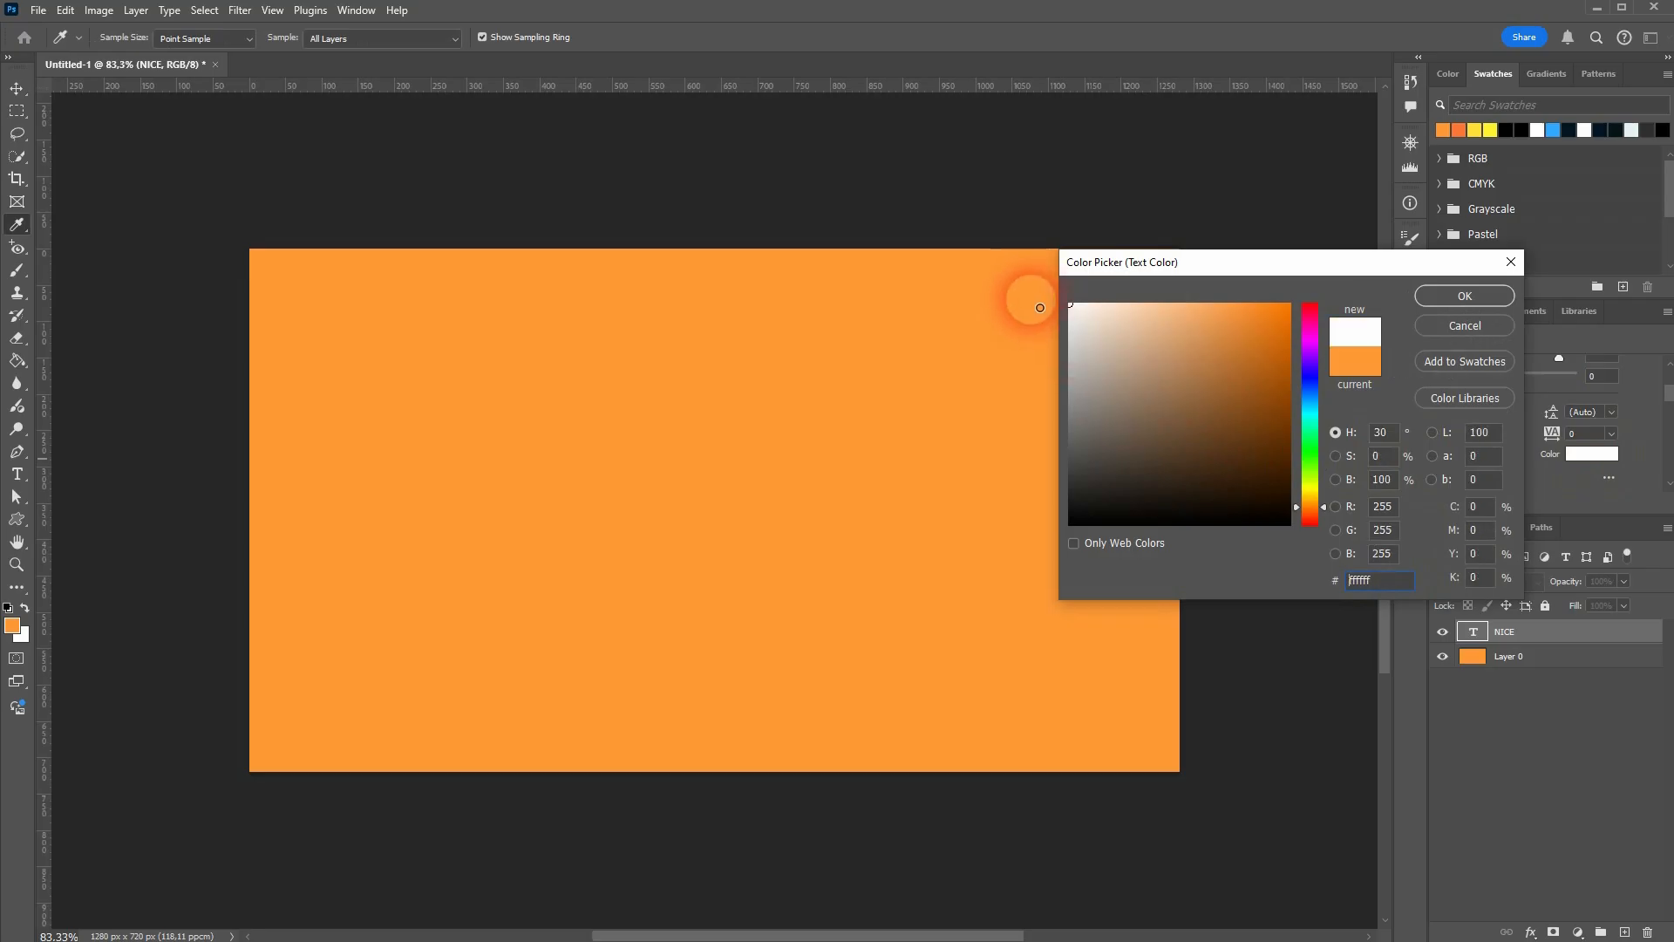
pyautogui.click(1453, 296)
pyautogui.scroll(3, 1621, 410)
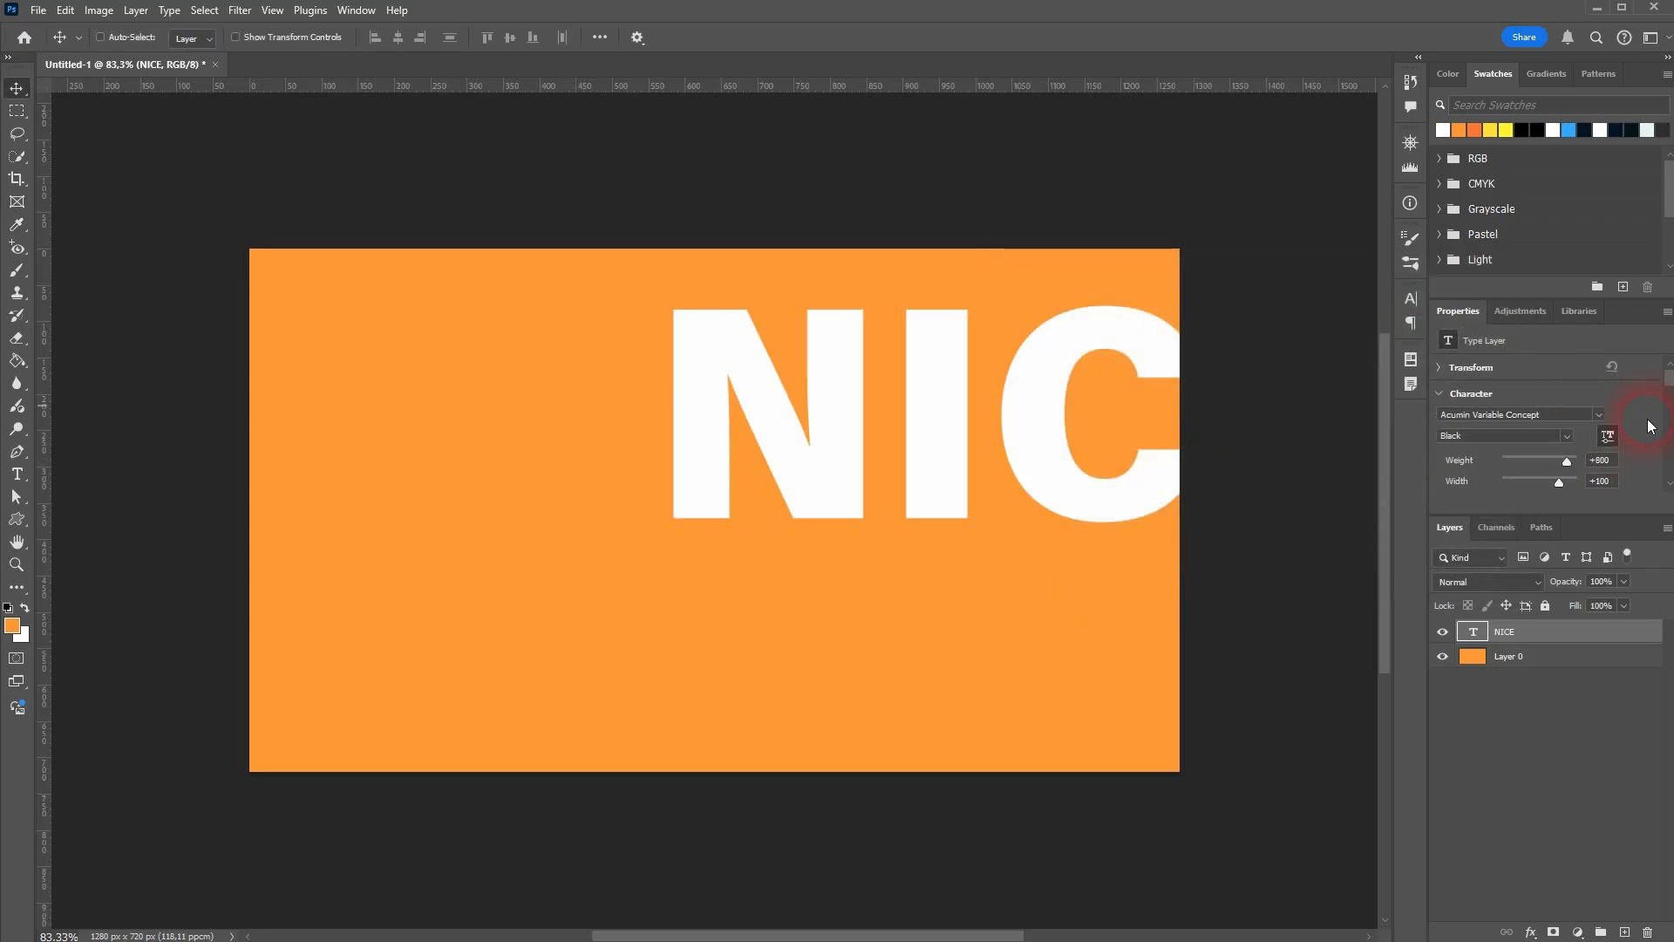
pyautogui.click(1599, 415)
pyautogui.click(1599, 415)
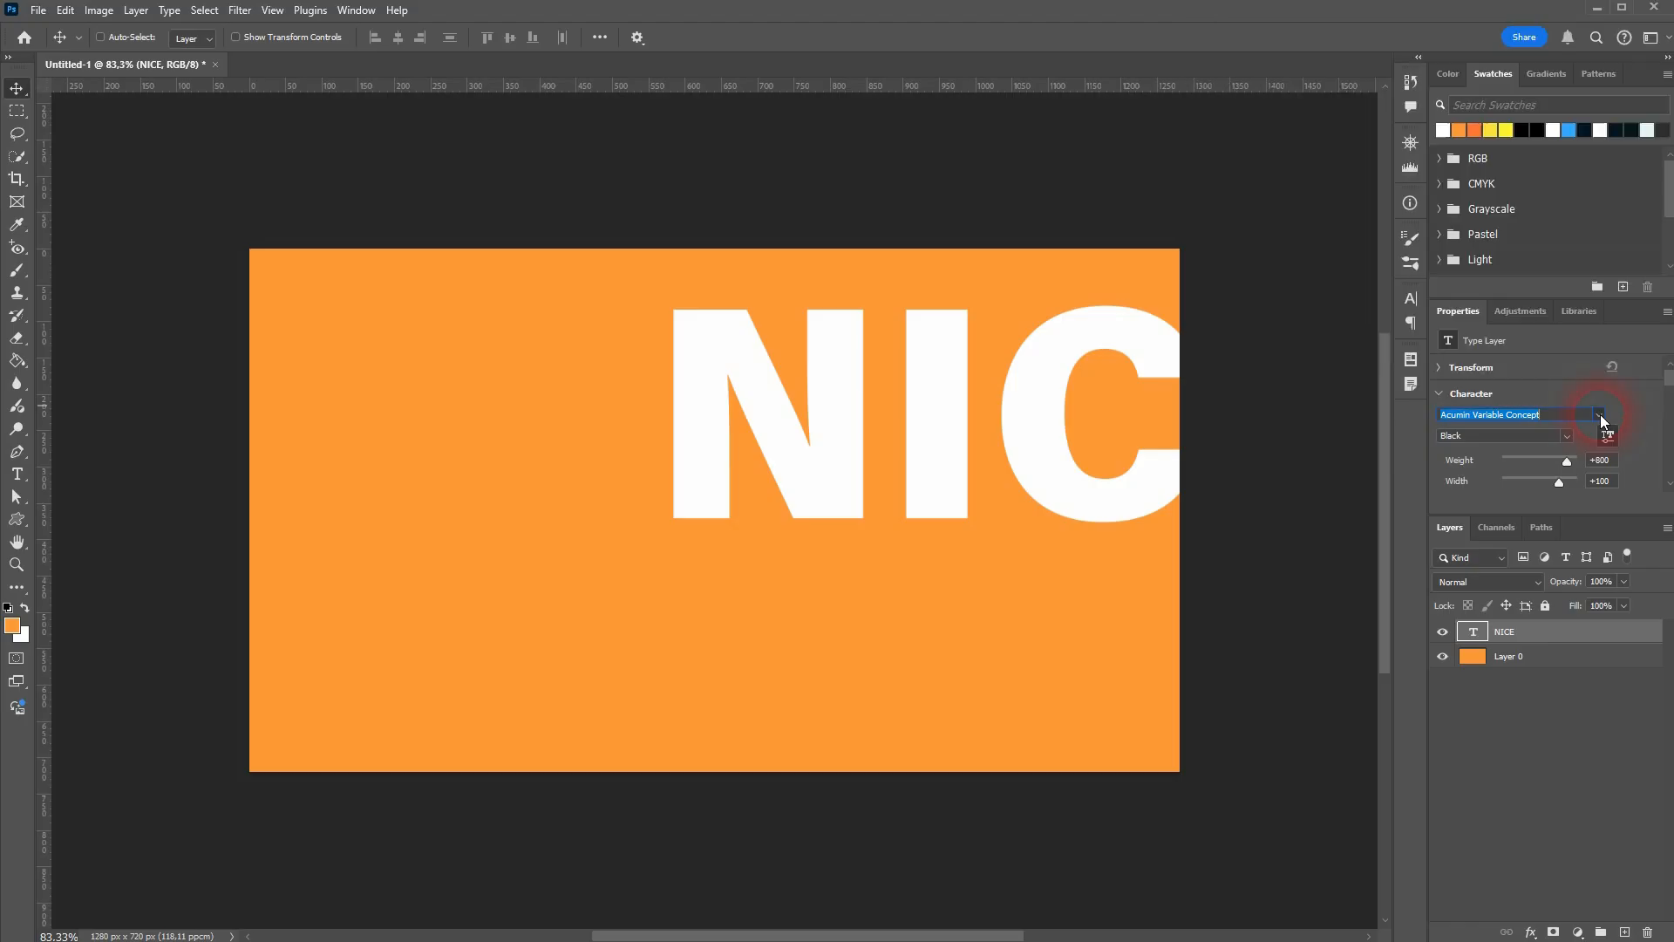
pyautogui.click(1525, 432)
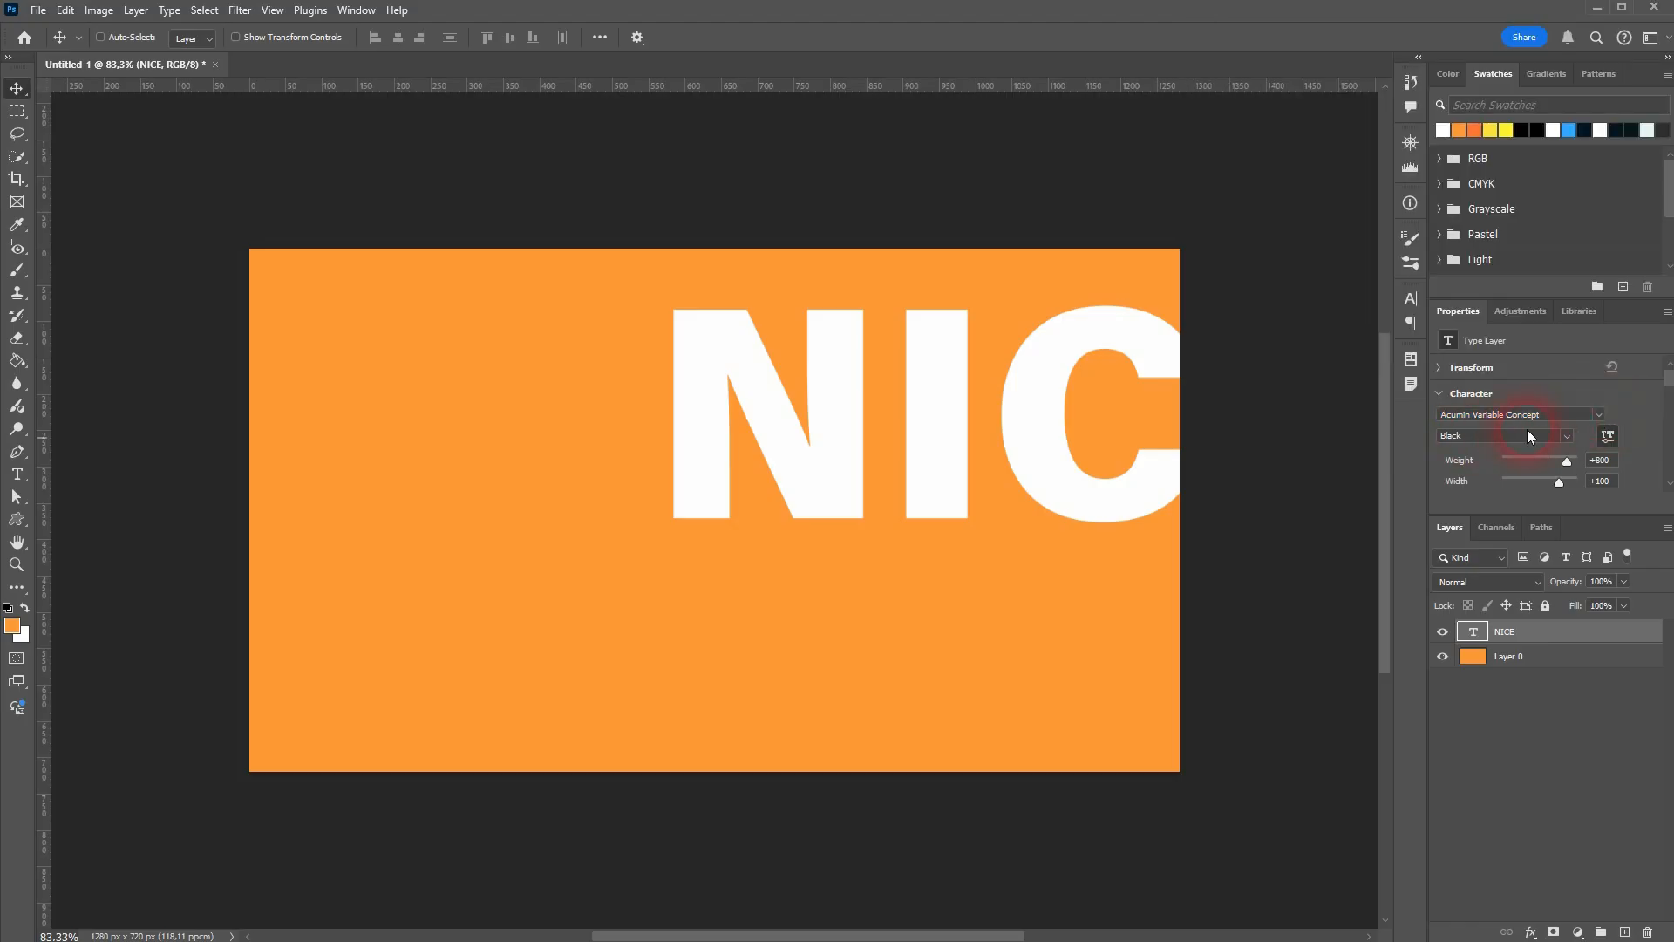
pyautogui.click(1516, 658)
# - Center the NICE text layer horizontally and vertically on the whole canvas, and clear the selection
pyautogui.click(1511, 634)
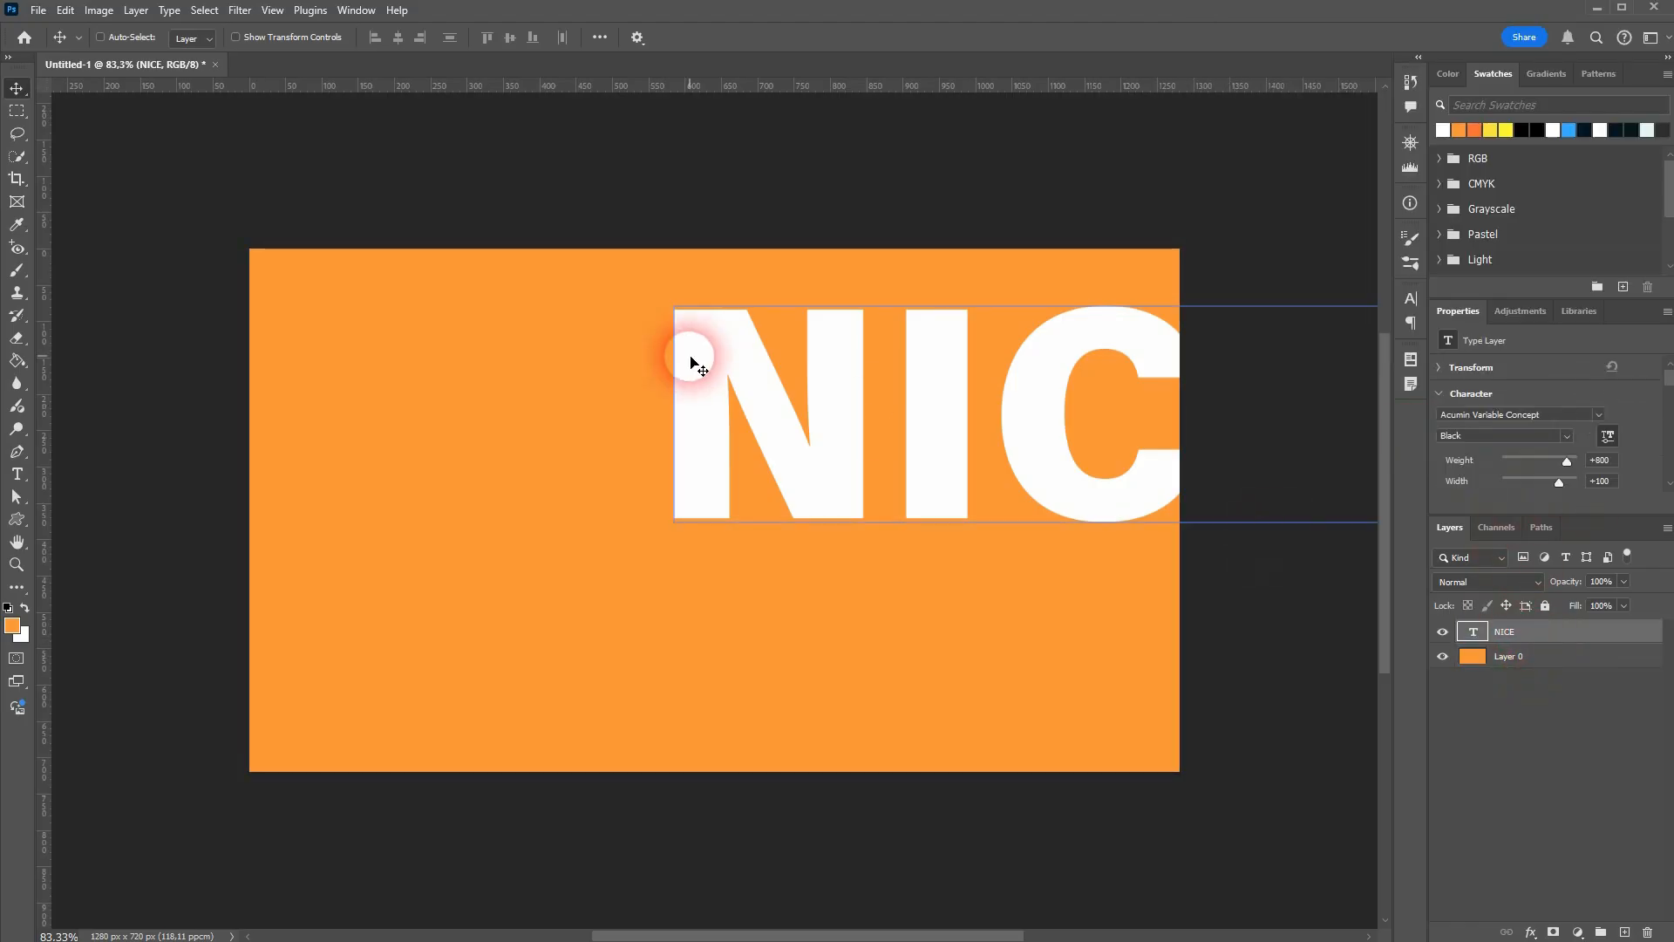
pyautogui.hotkey('ctrl', 'a')
pyautogui.click(398, 37)
pyautogui.click(509, 37)
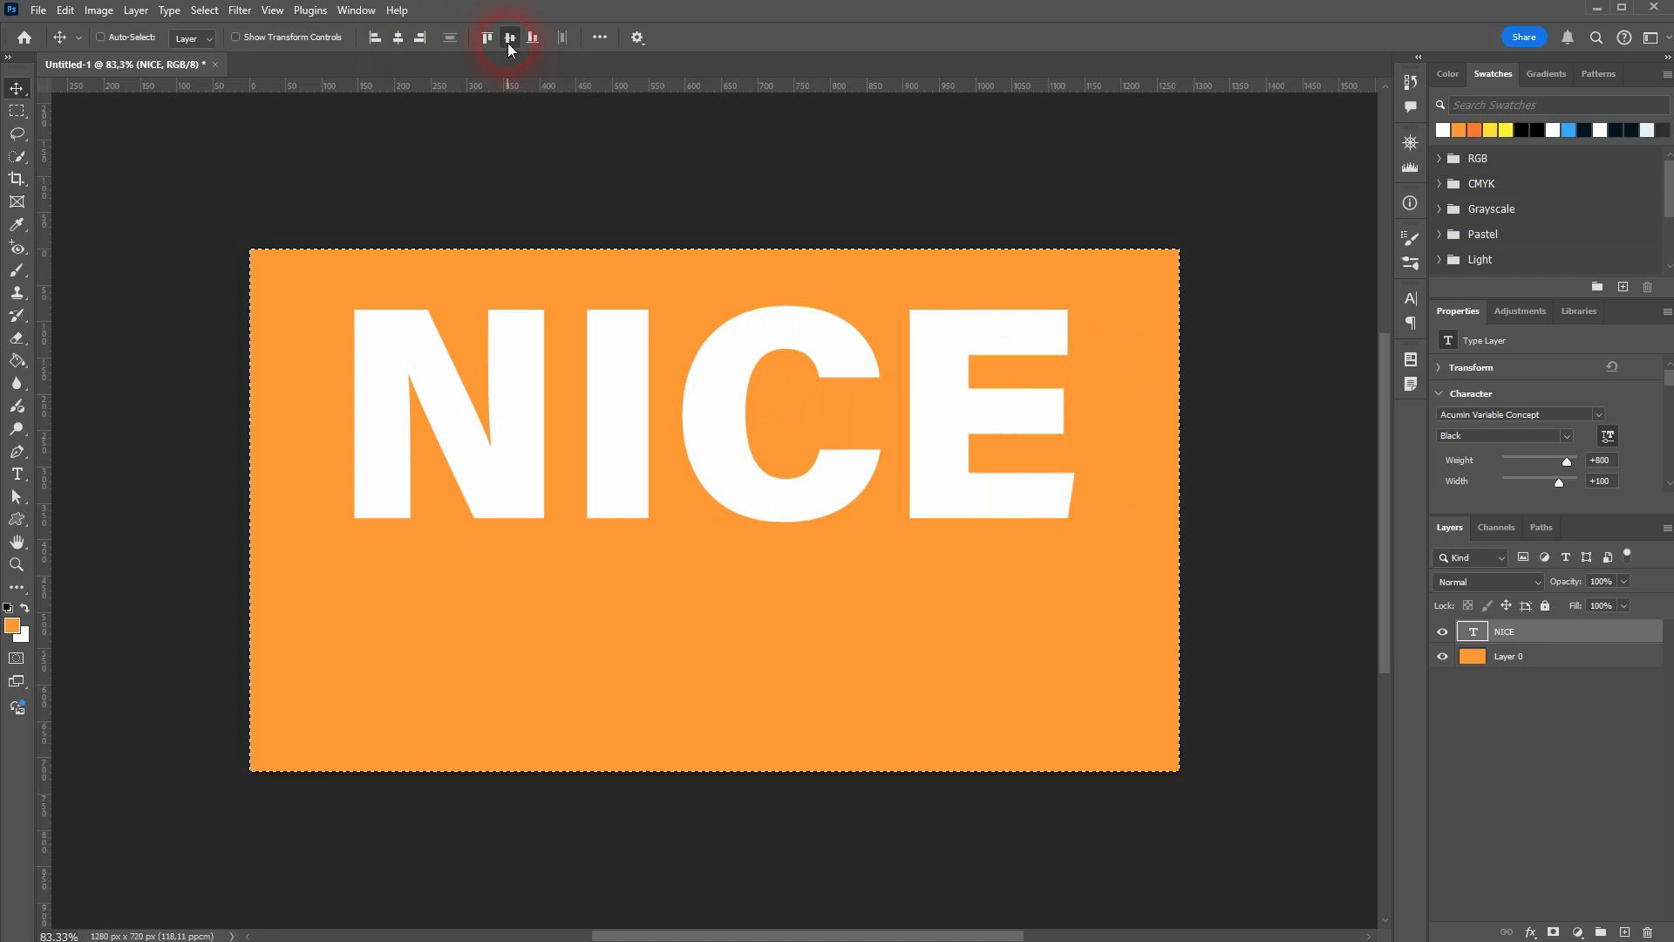
pyautogui.hotkey('ctrl', 'd')
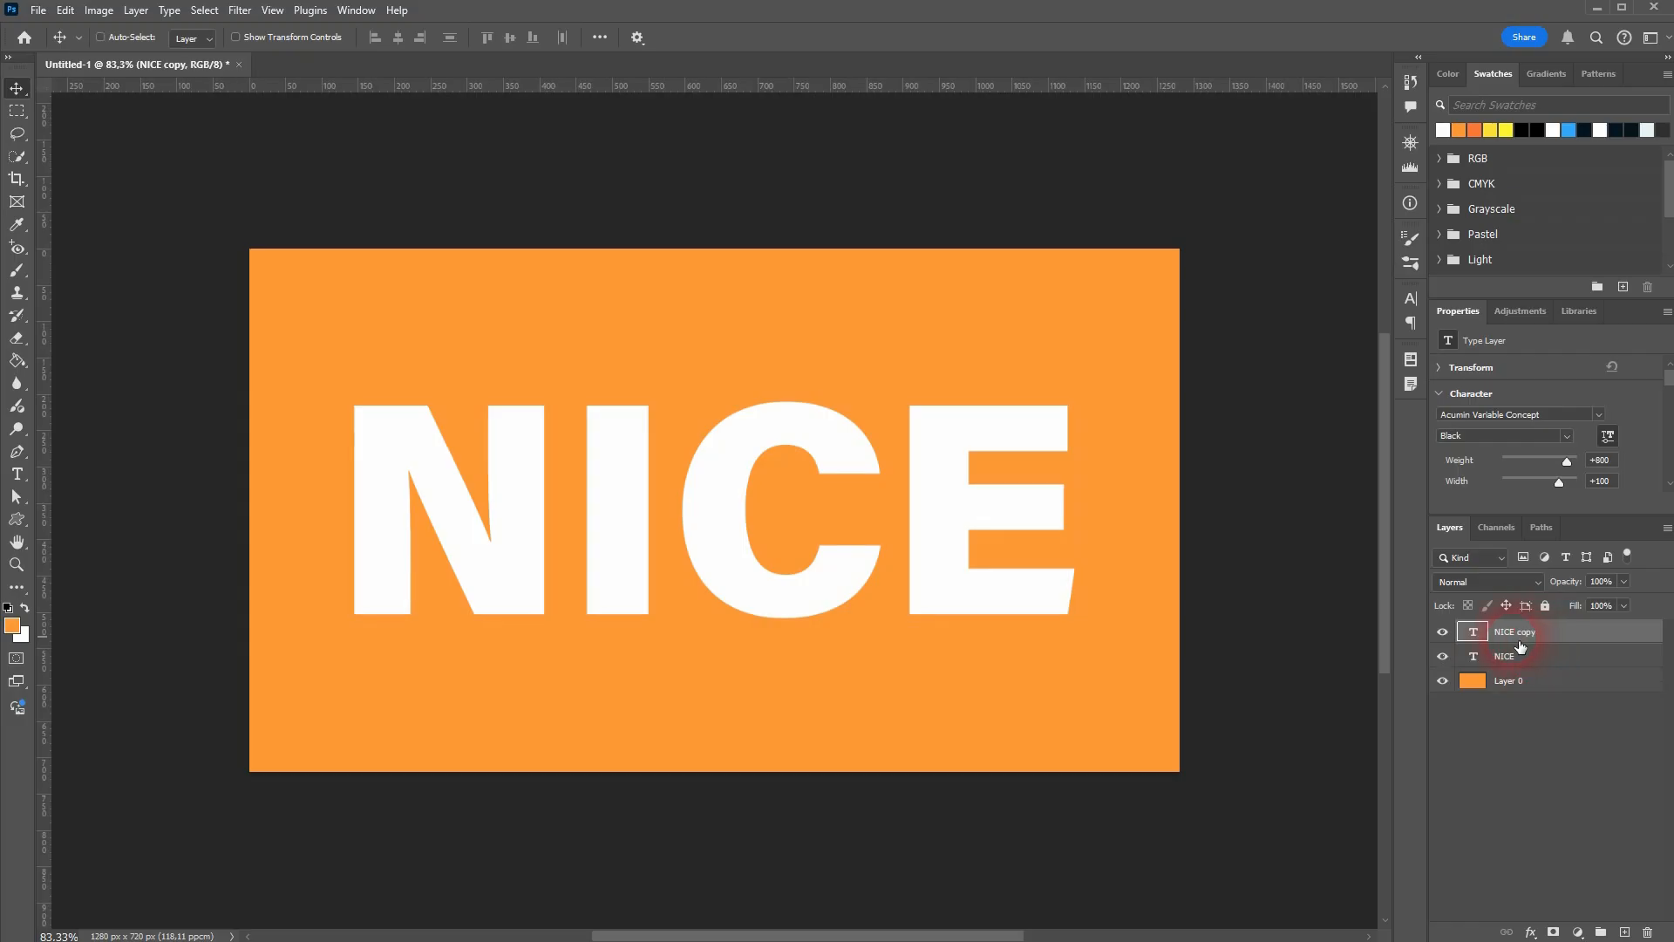
# - Duplicate the NICE text layer and hide the original
pyautogui.hotkey('ctrl', 'j')
pyautogui.click(1442, 656)
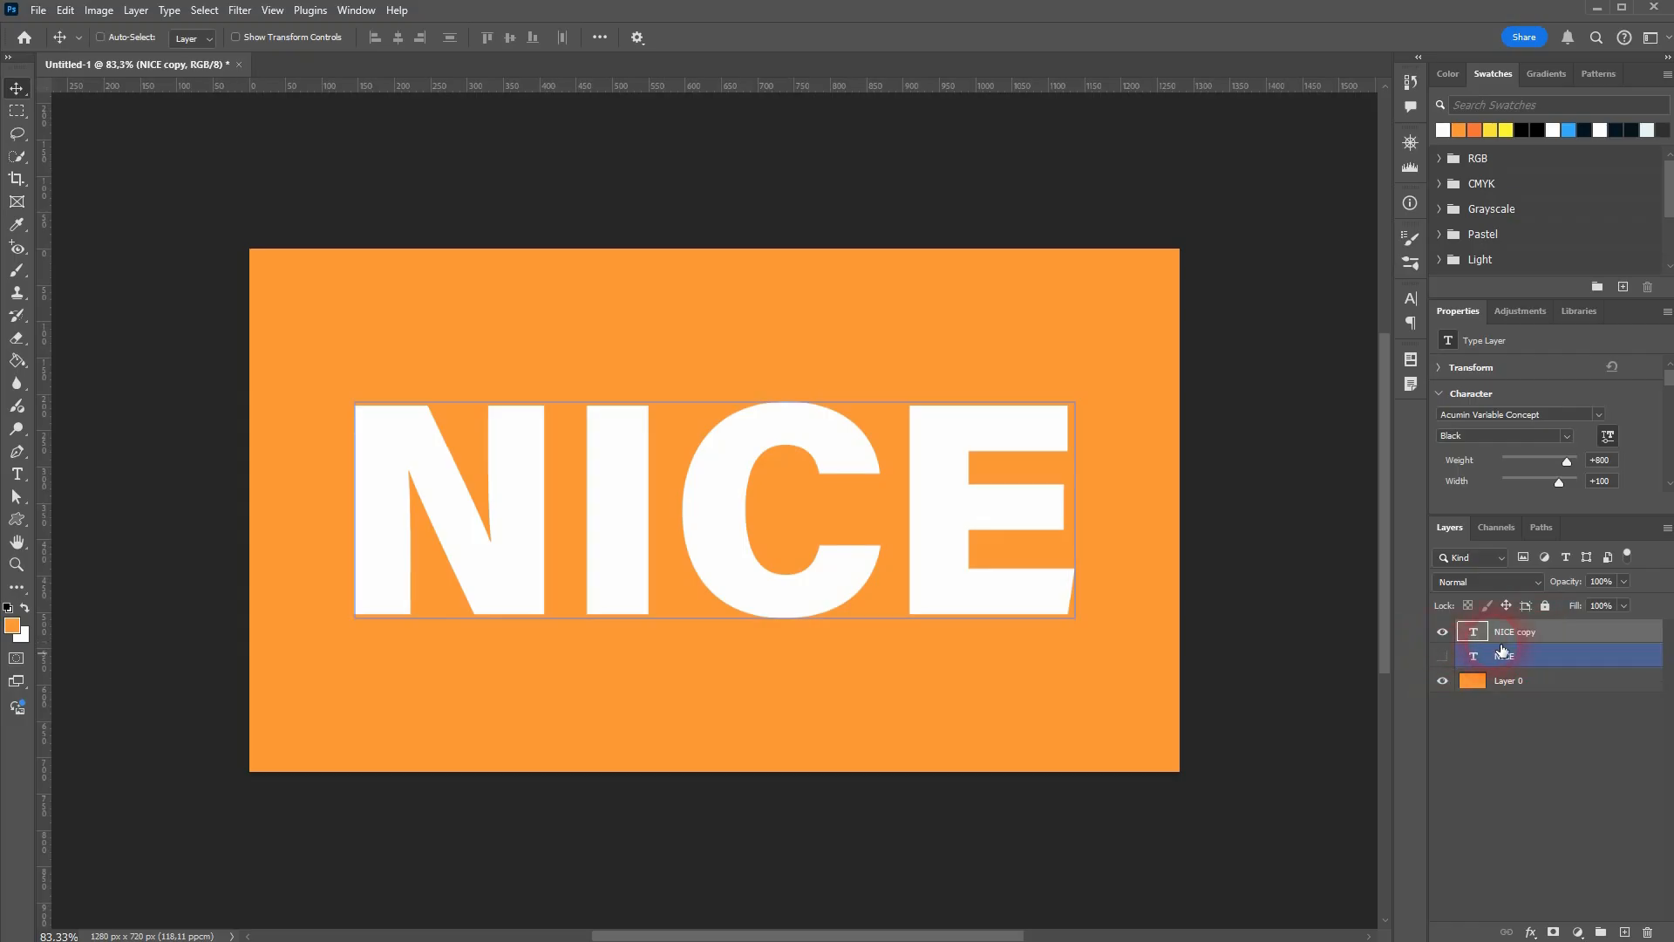
# - Add a Drop Shadow layer style to the duplicated NICE layer with black as the shadow color
pyautogui.rightClick(1559, 639)
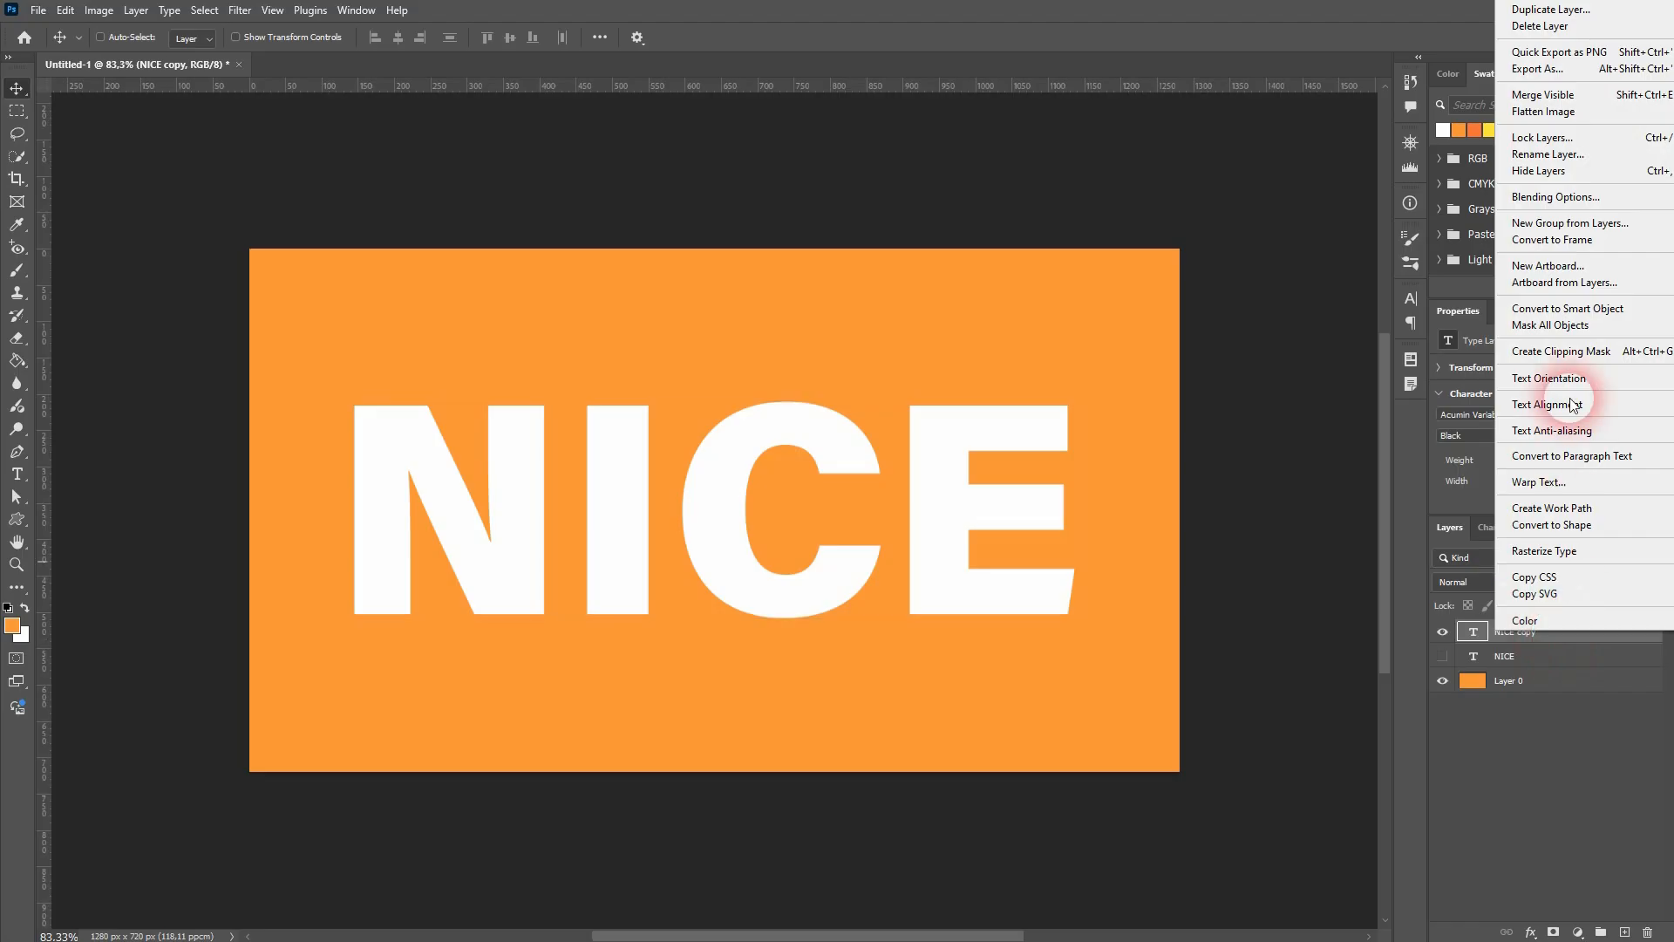
pyautogui.click(1601, 199)
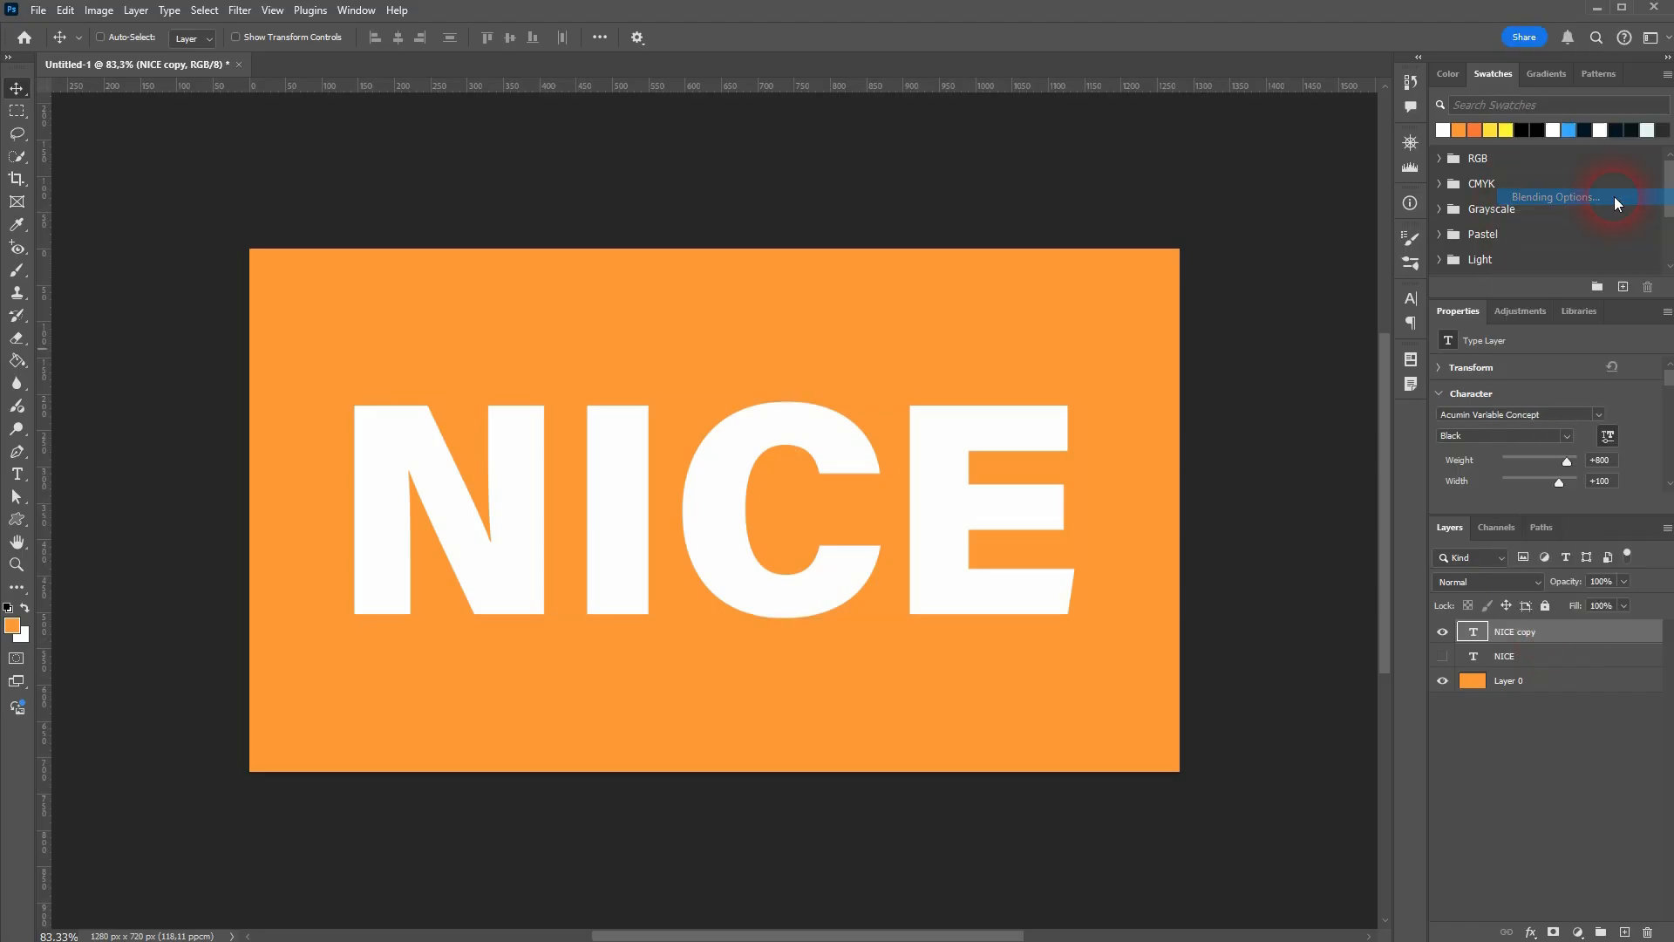
pyautogui.click(835, 442)
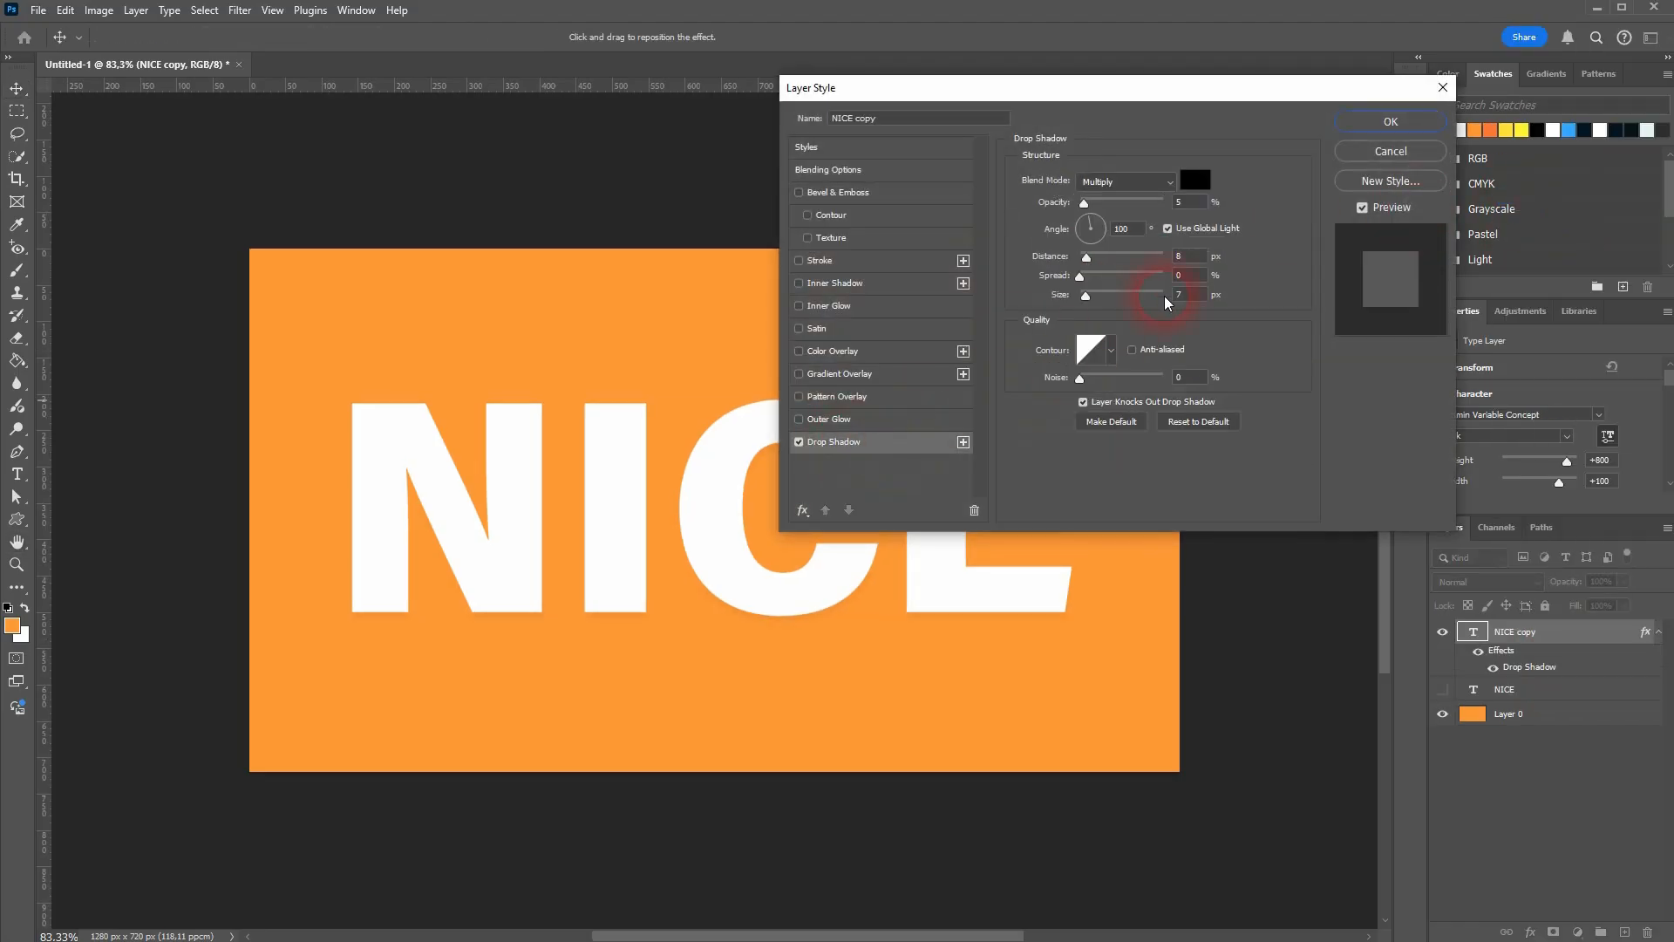
pyautogui.click(1194, 179)
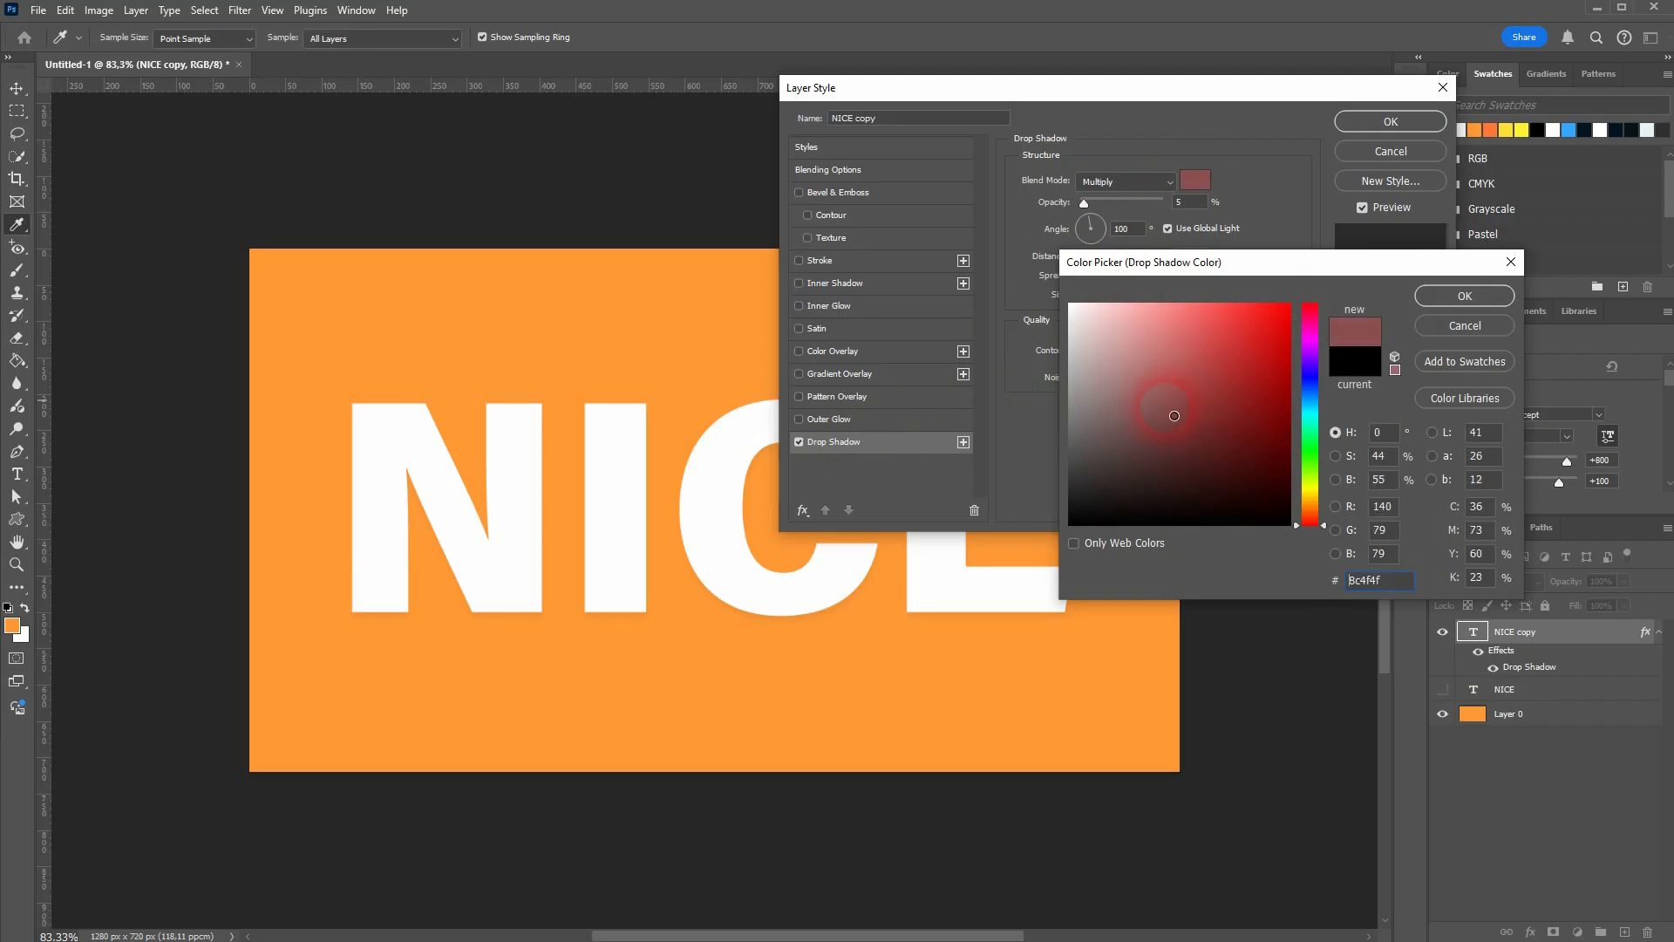
pyautogui.click(1450, 297)
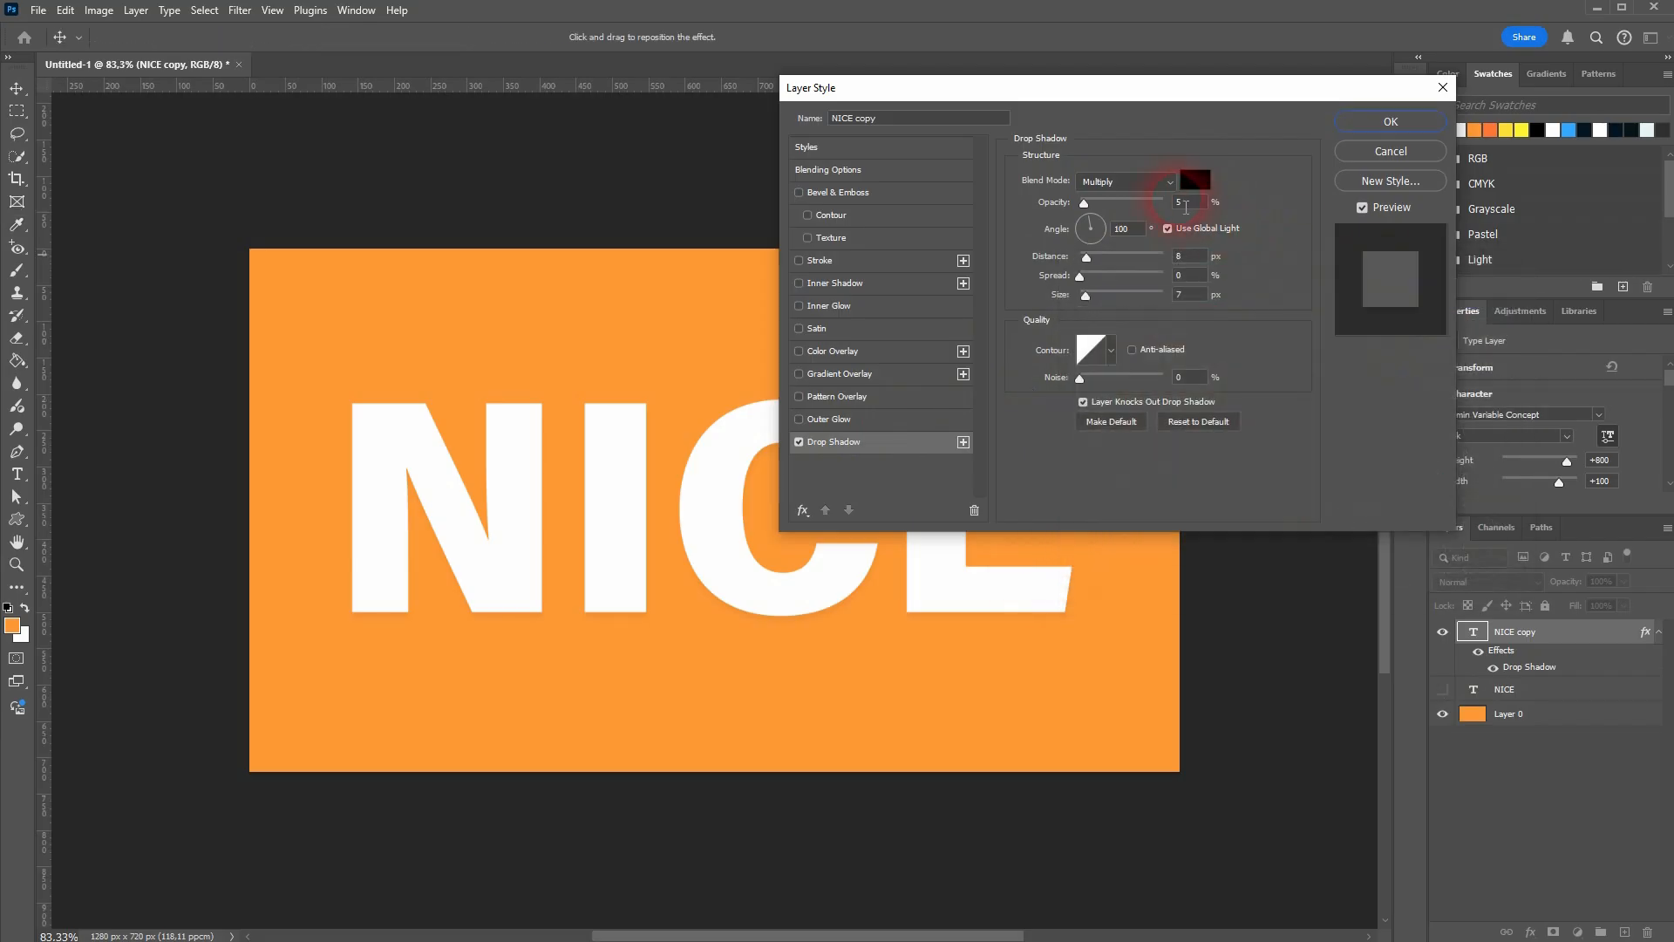
# - Set the drop shadow's opacity to 10% and apply the layer style
pyautogui.click(1189, 202)
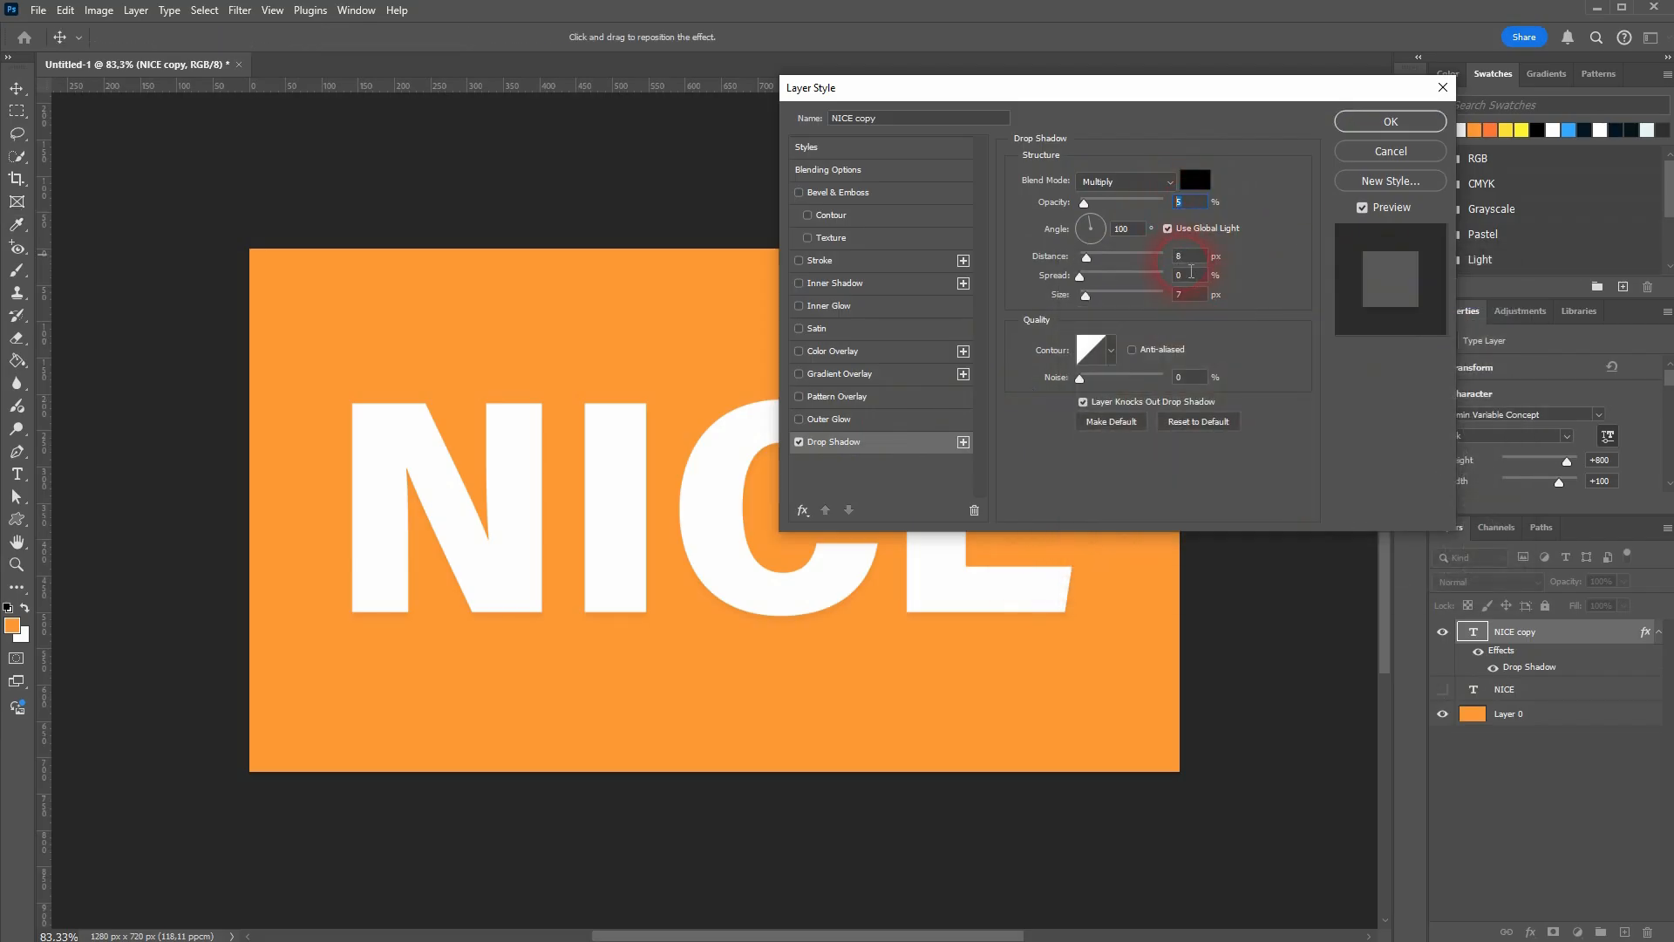
pyautogui.click(1175, 256)
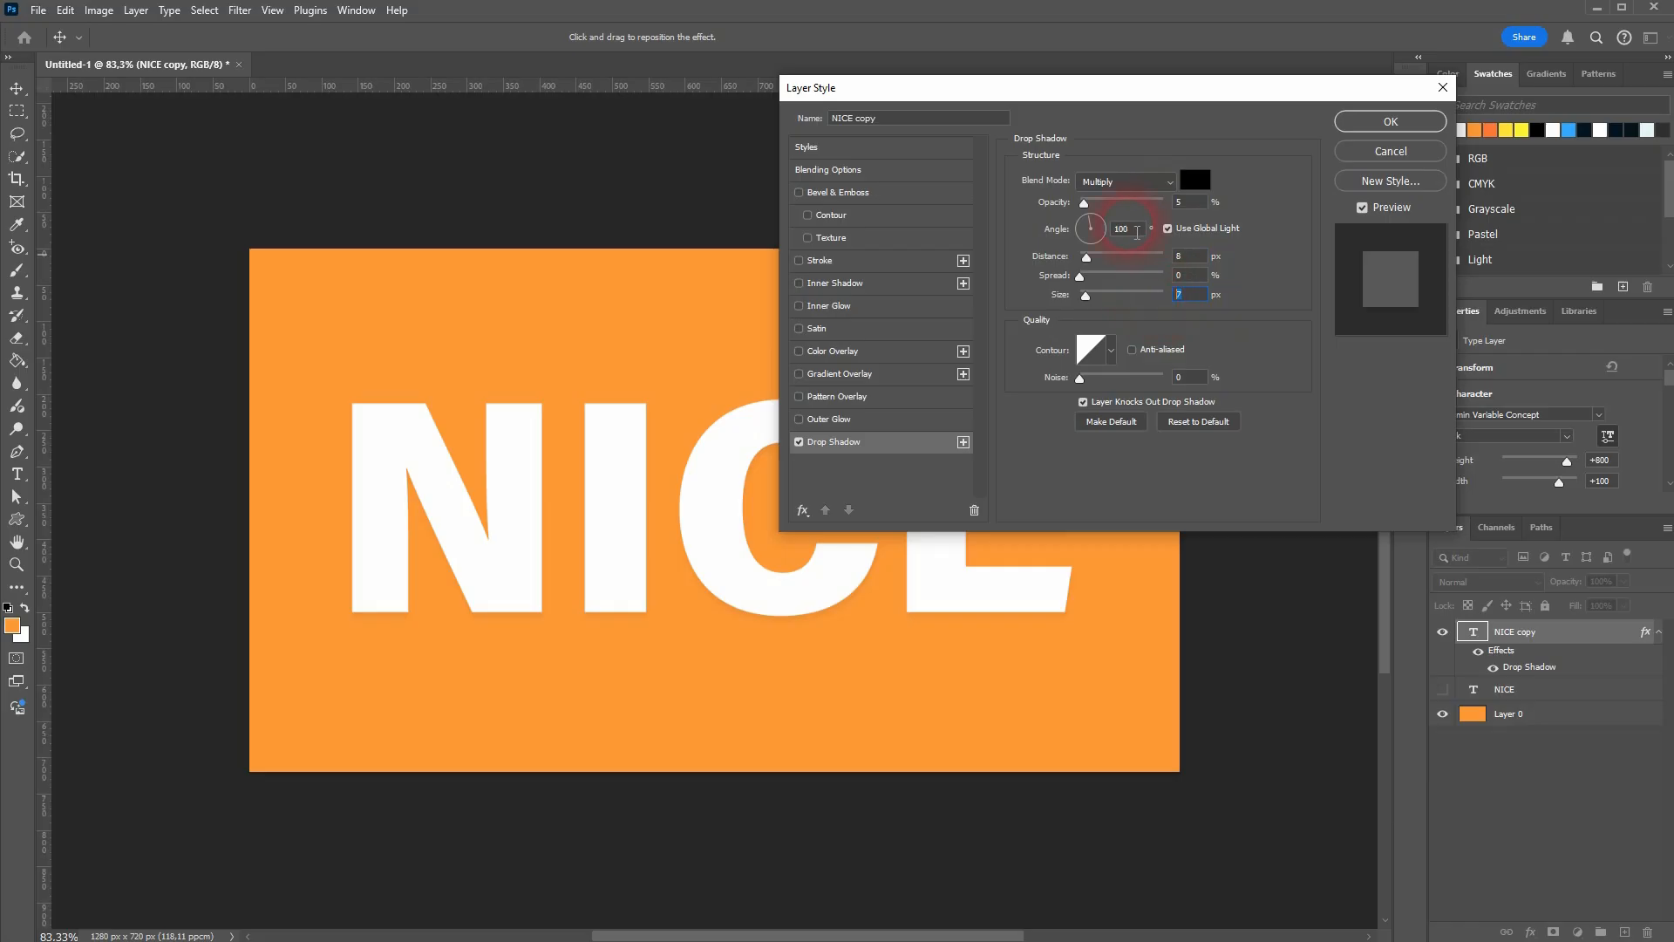
pyautogui.click(1122, 228)
pyautogui.click(1199, 206)
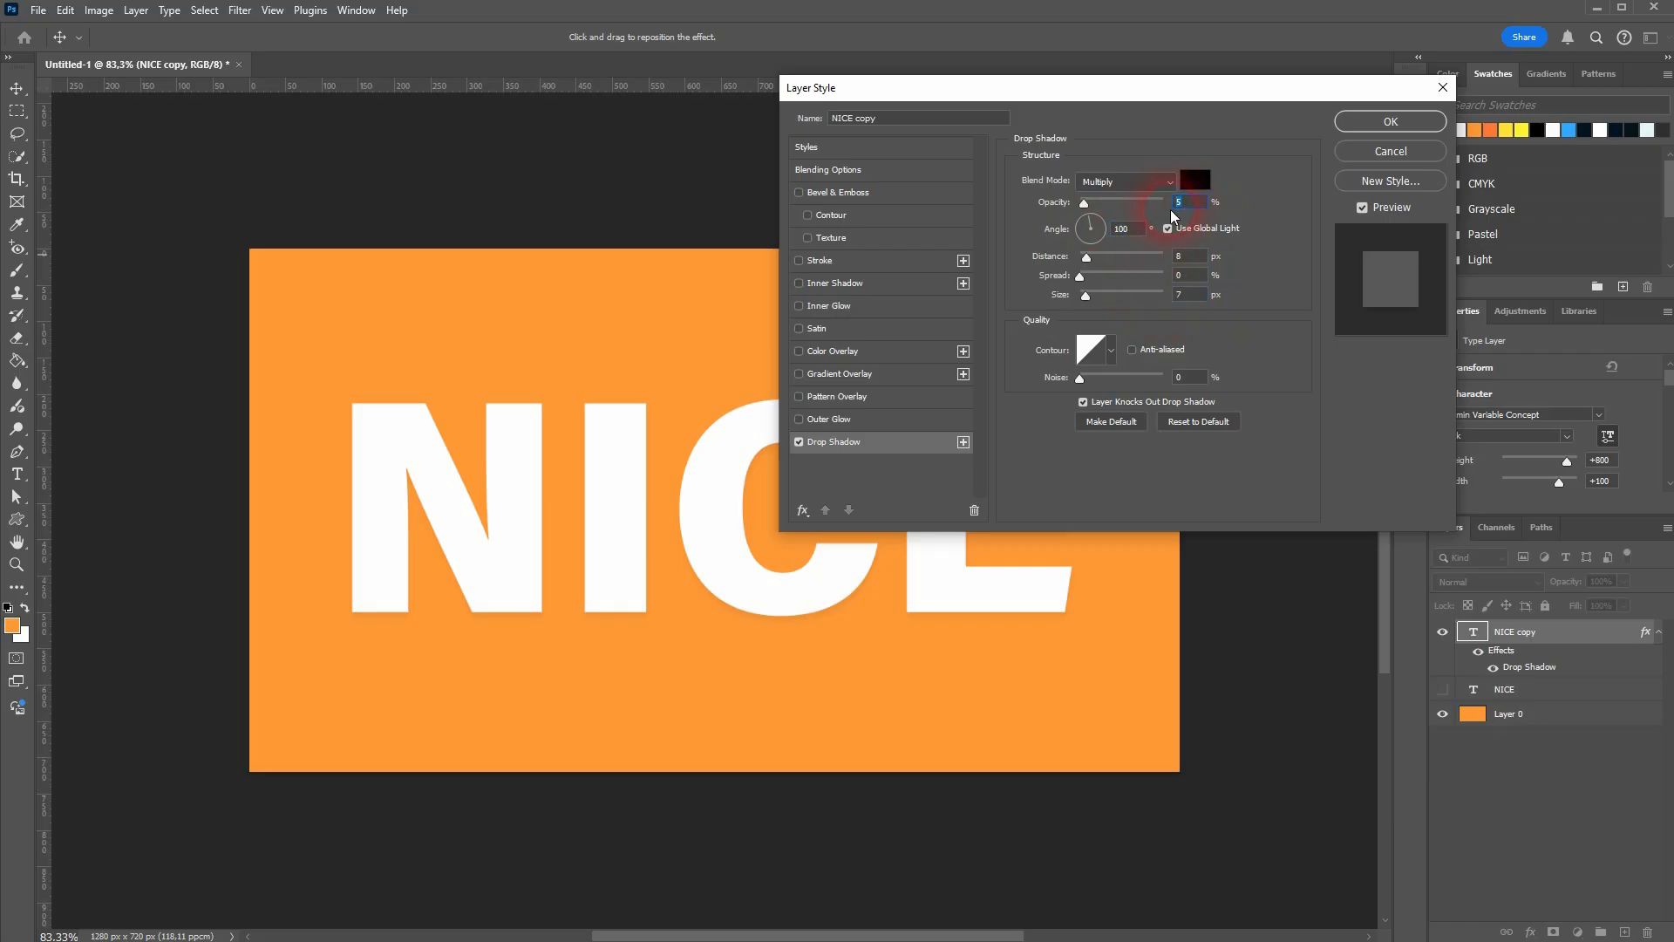
pyautogui.write('10')
pyautogui.click(1391, 121)
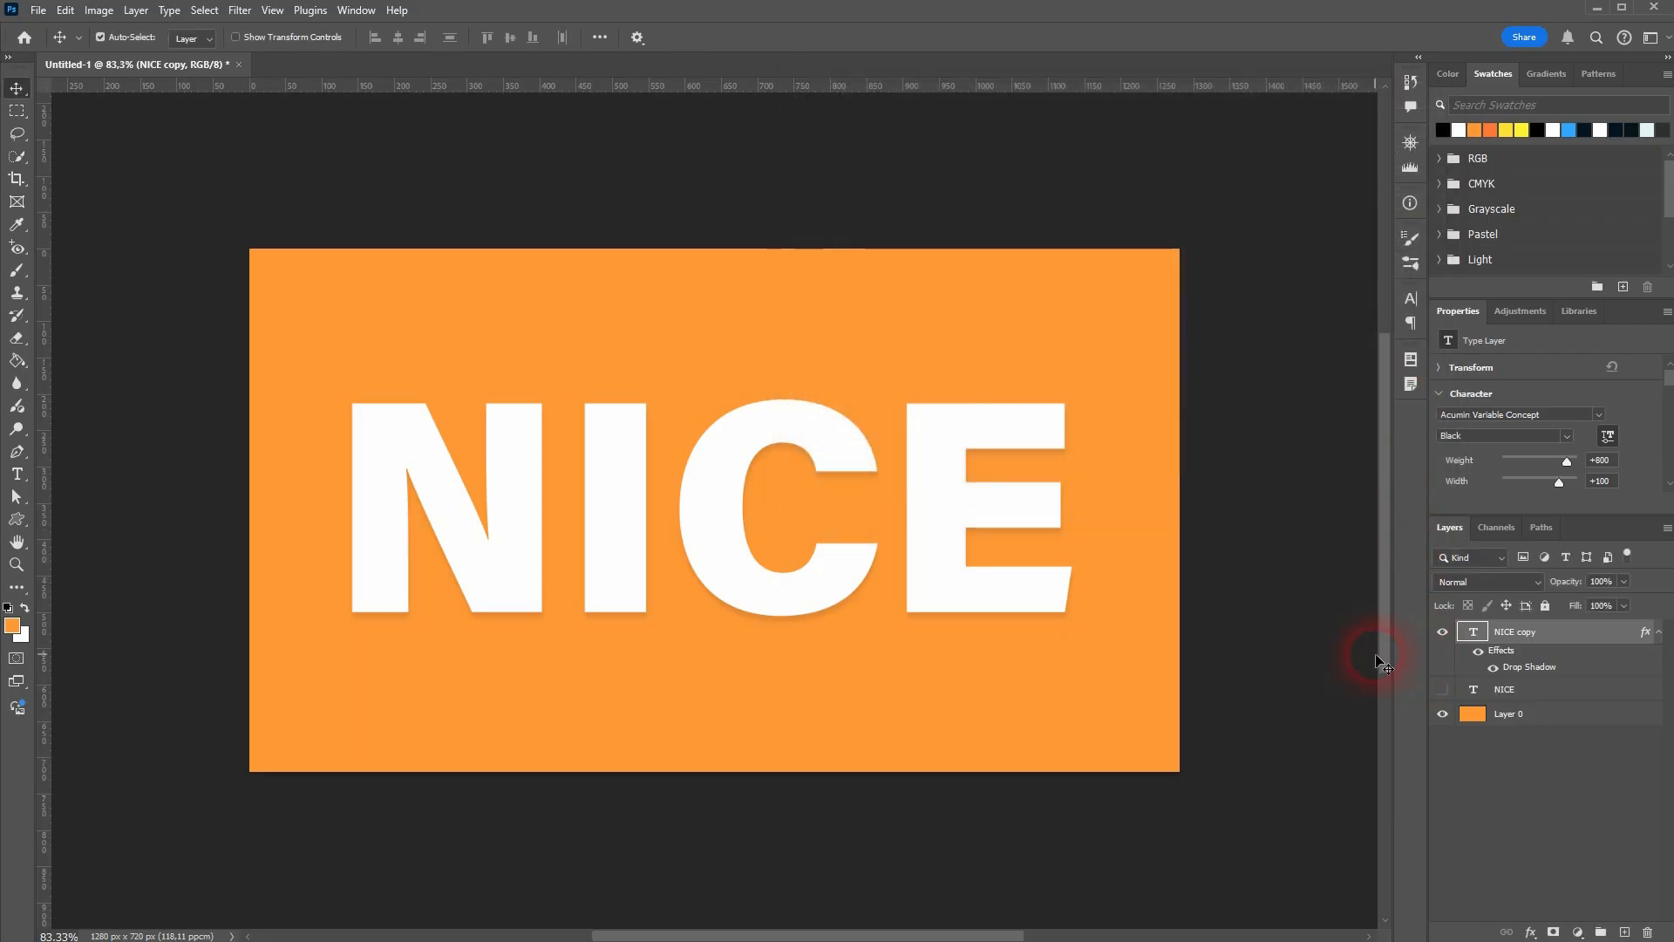
# - Free-transform the duplicated NICE layer, nudging it one pixel up and one pixel left
pyautogui.hotkey('ctrl', 't')
pyautogui.press('Up')
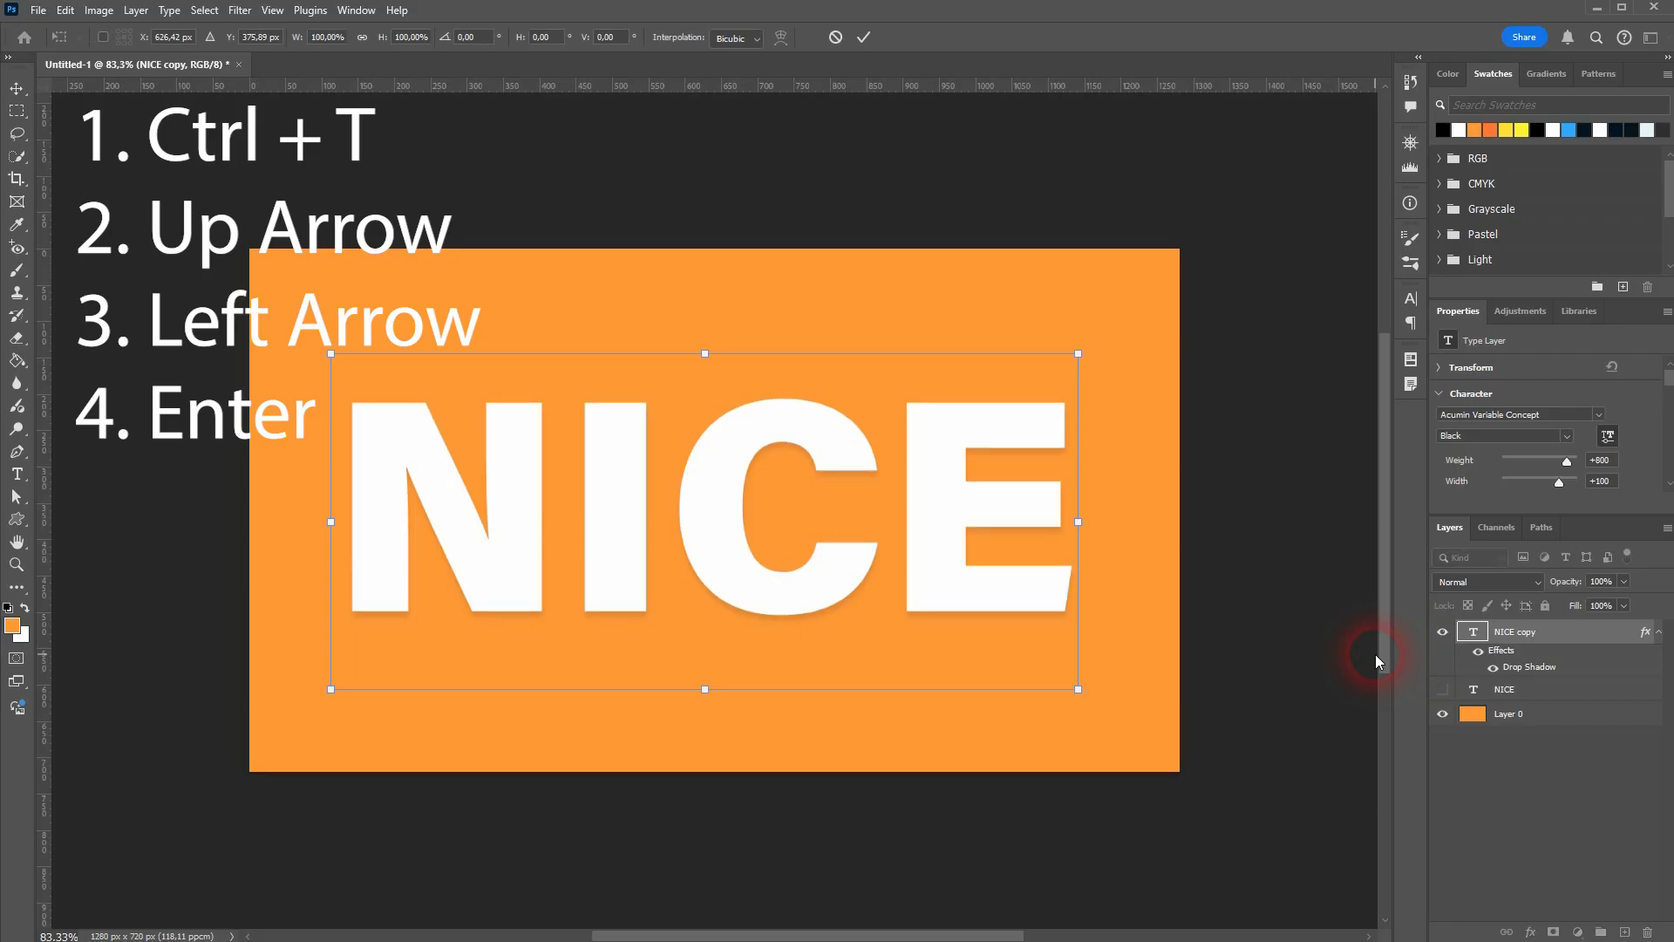
pyautogui.press('Left')
pyautogui.press('Return')
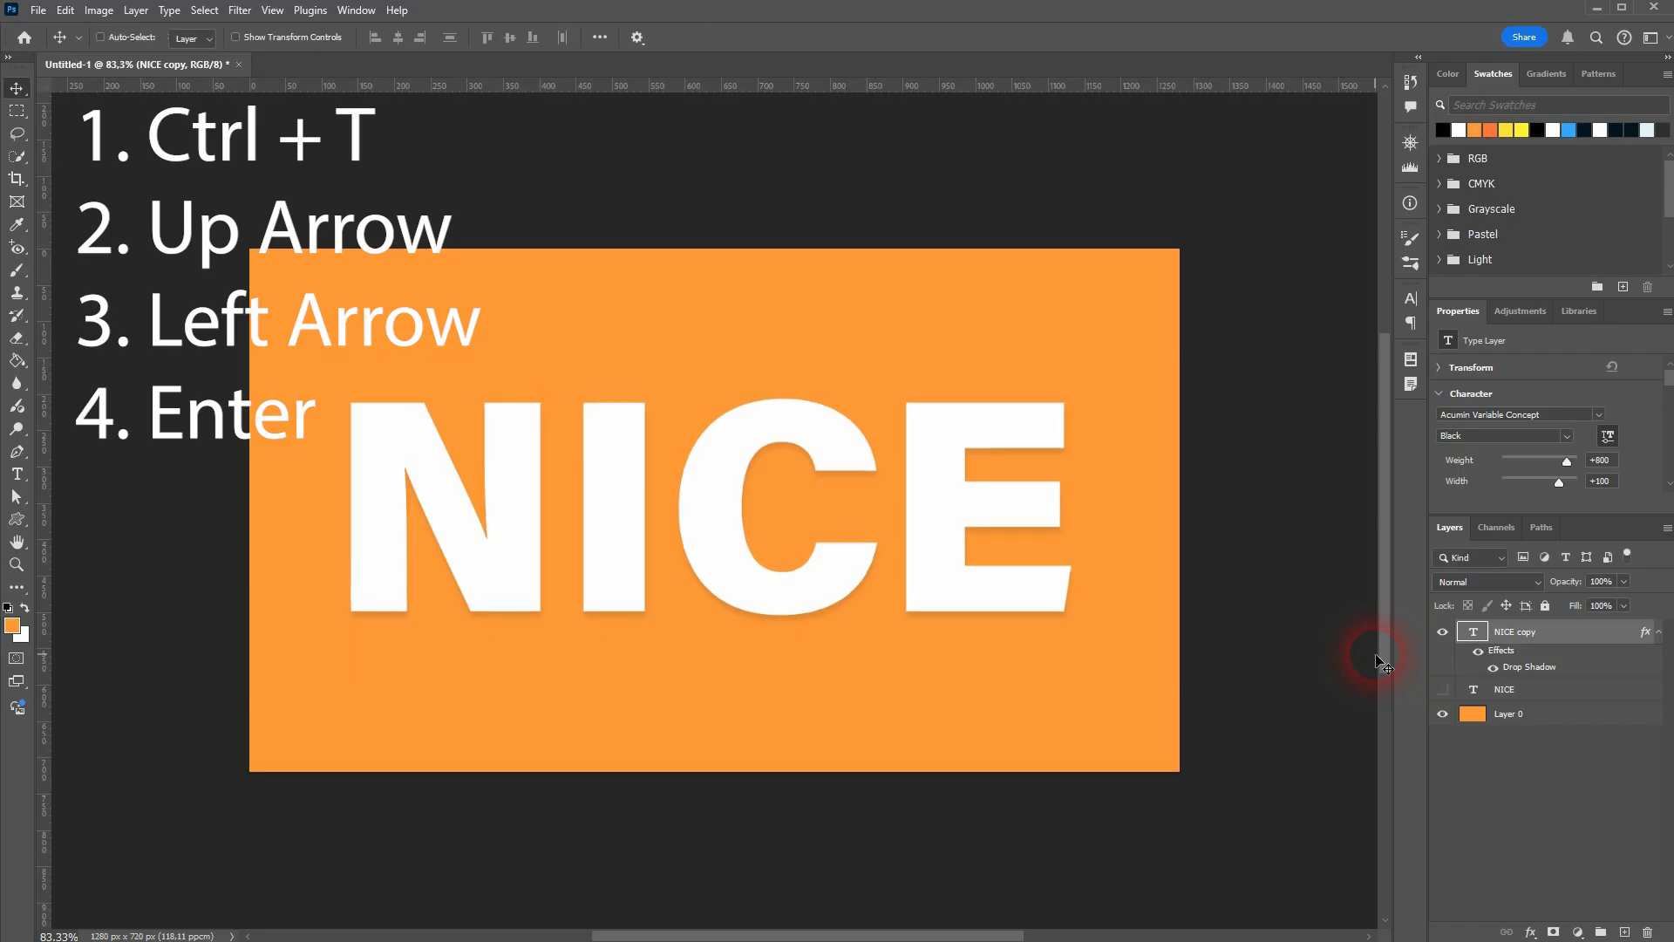
# - Repeat the nudge on a new duplicate of the shadowed text layer 20 times to build an extruded 3D NICE
pyautogui.press('ctrl')
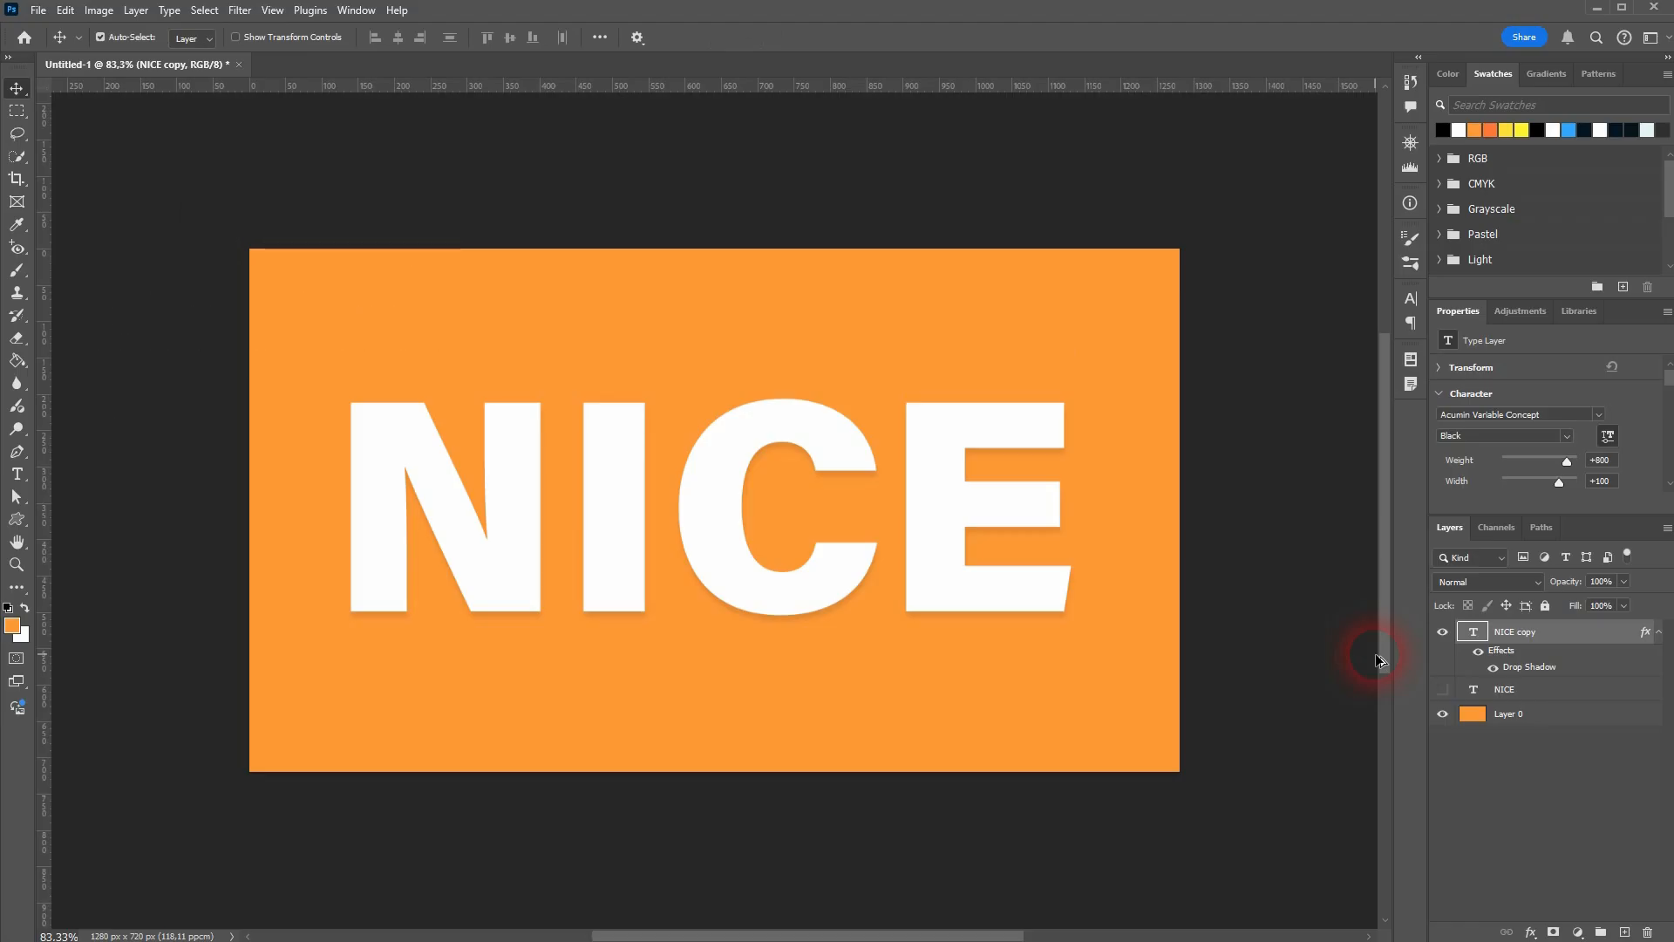
pyautogui.hotkey('ctrl', 'shift', 'alt', 't')
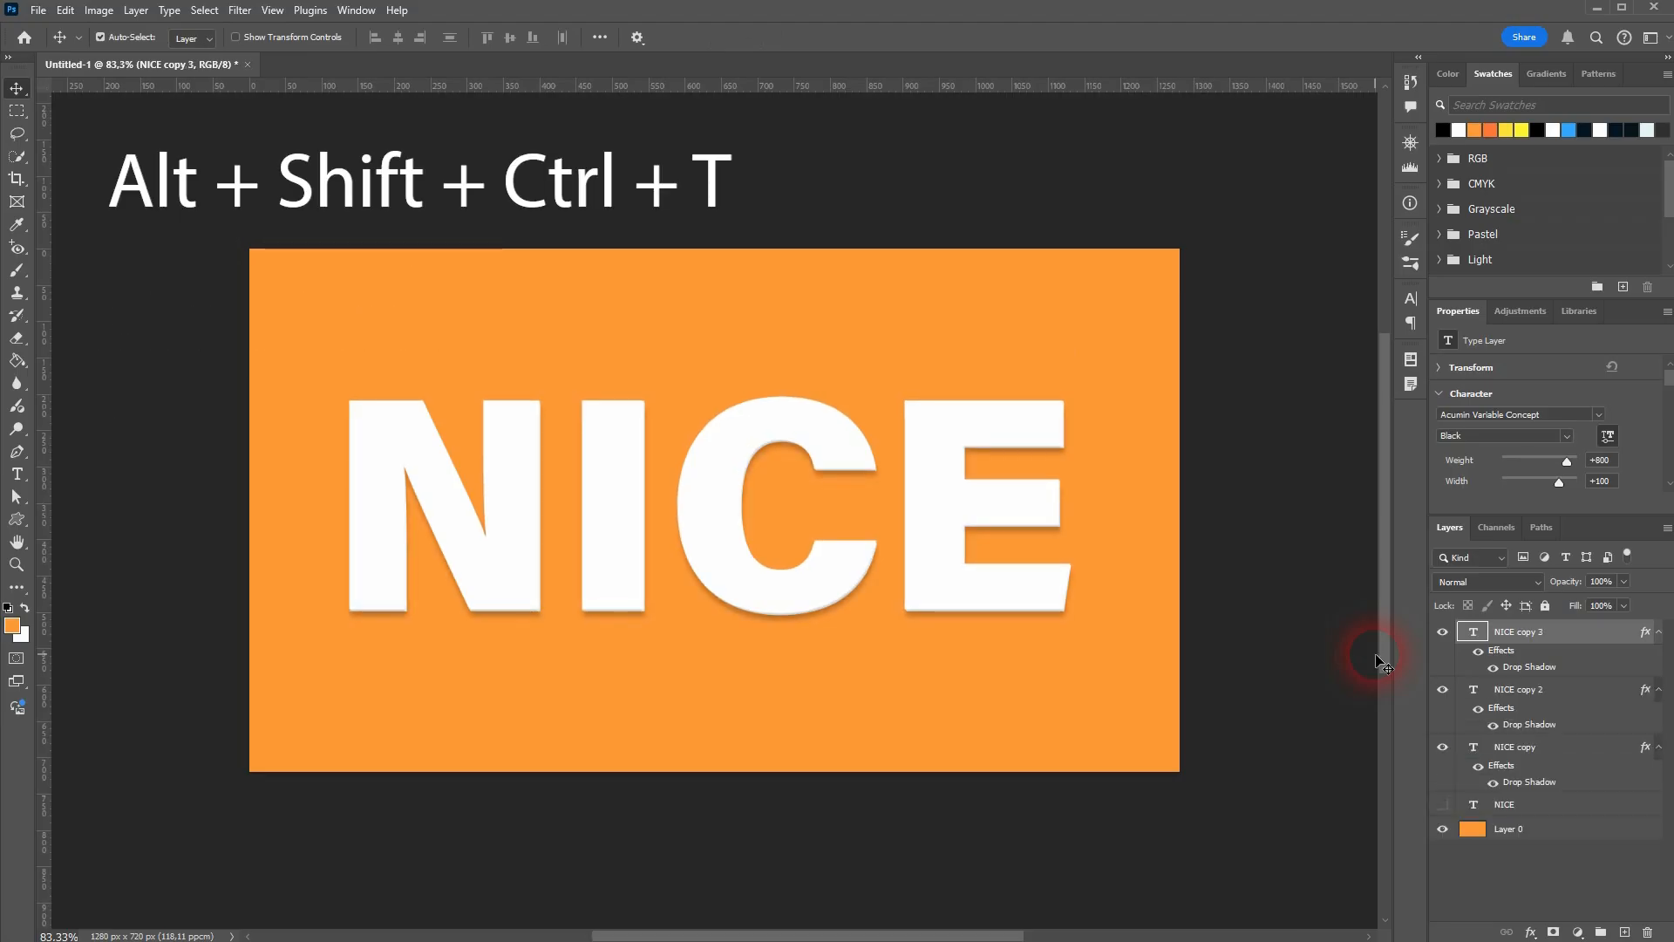
pyautogui.hotkey('ctrl', 'shift', 'alt', 't')
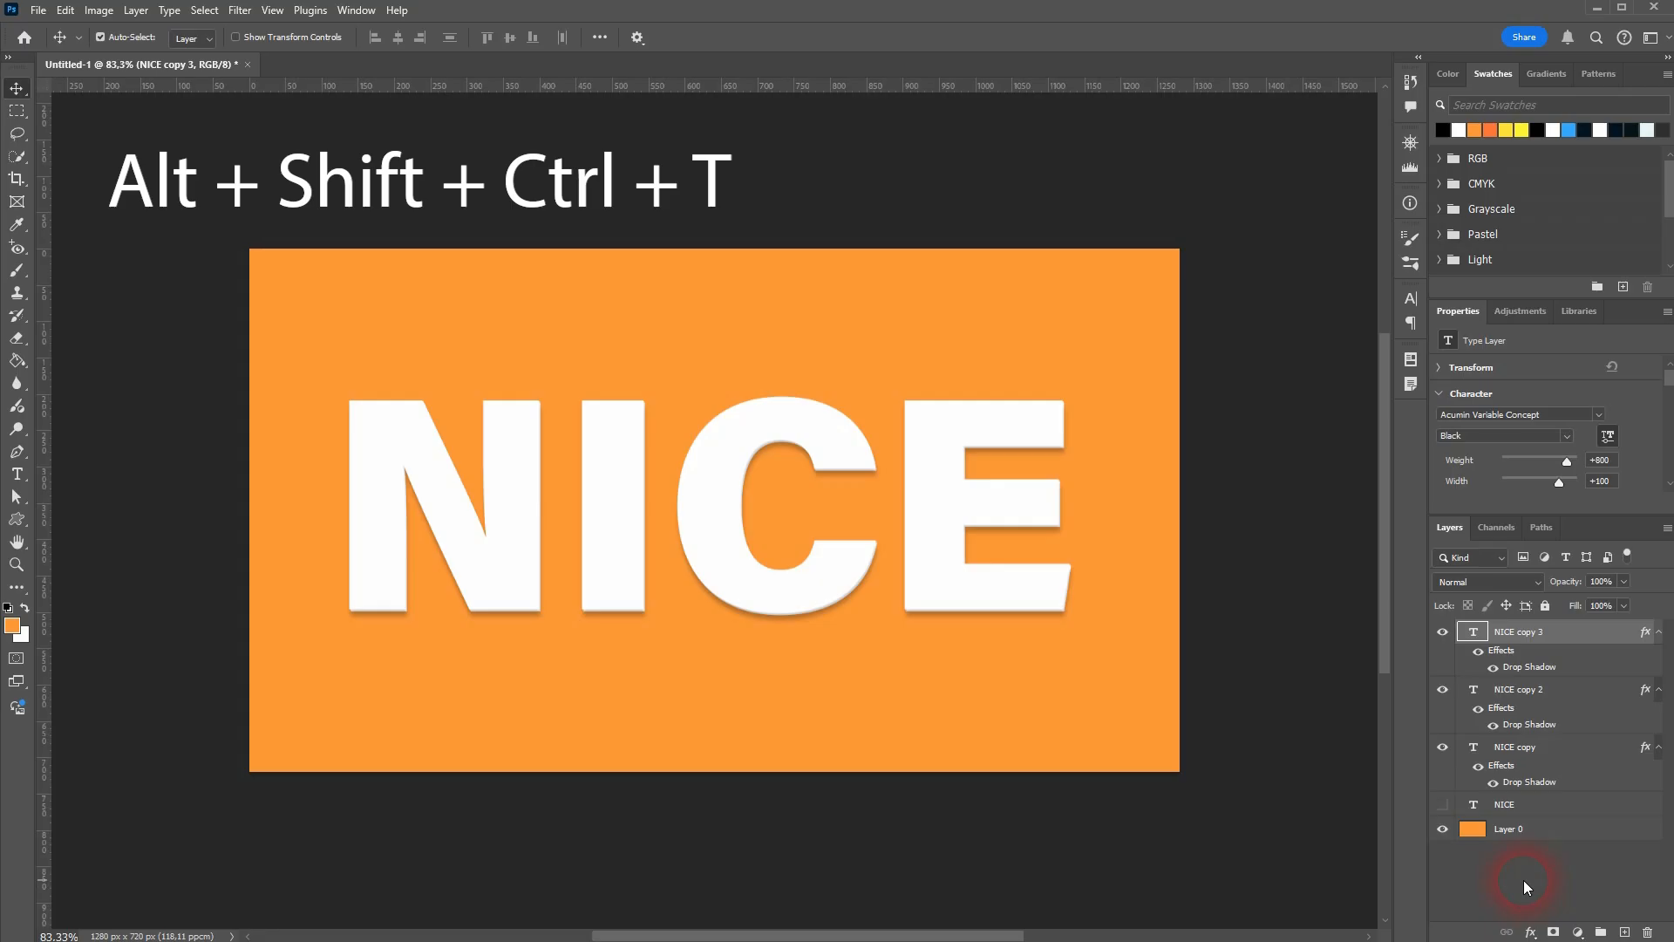
pyautogui.hotkey('ctrl', 'shift', 'alt', 't')
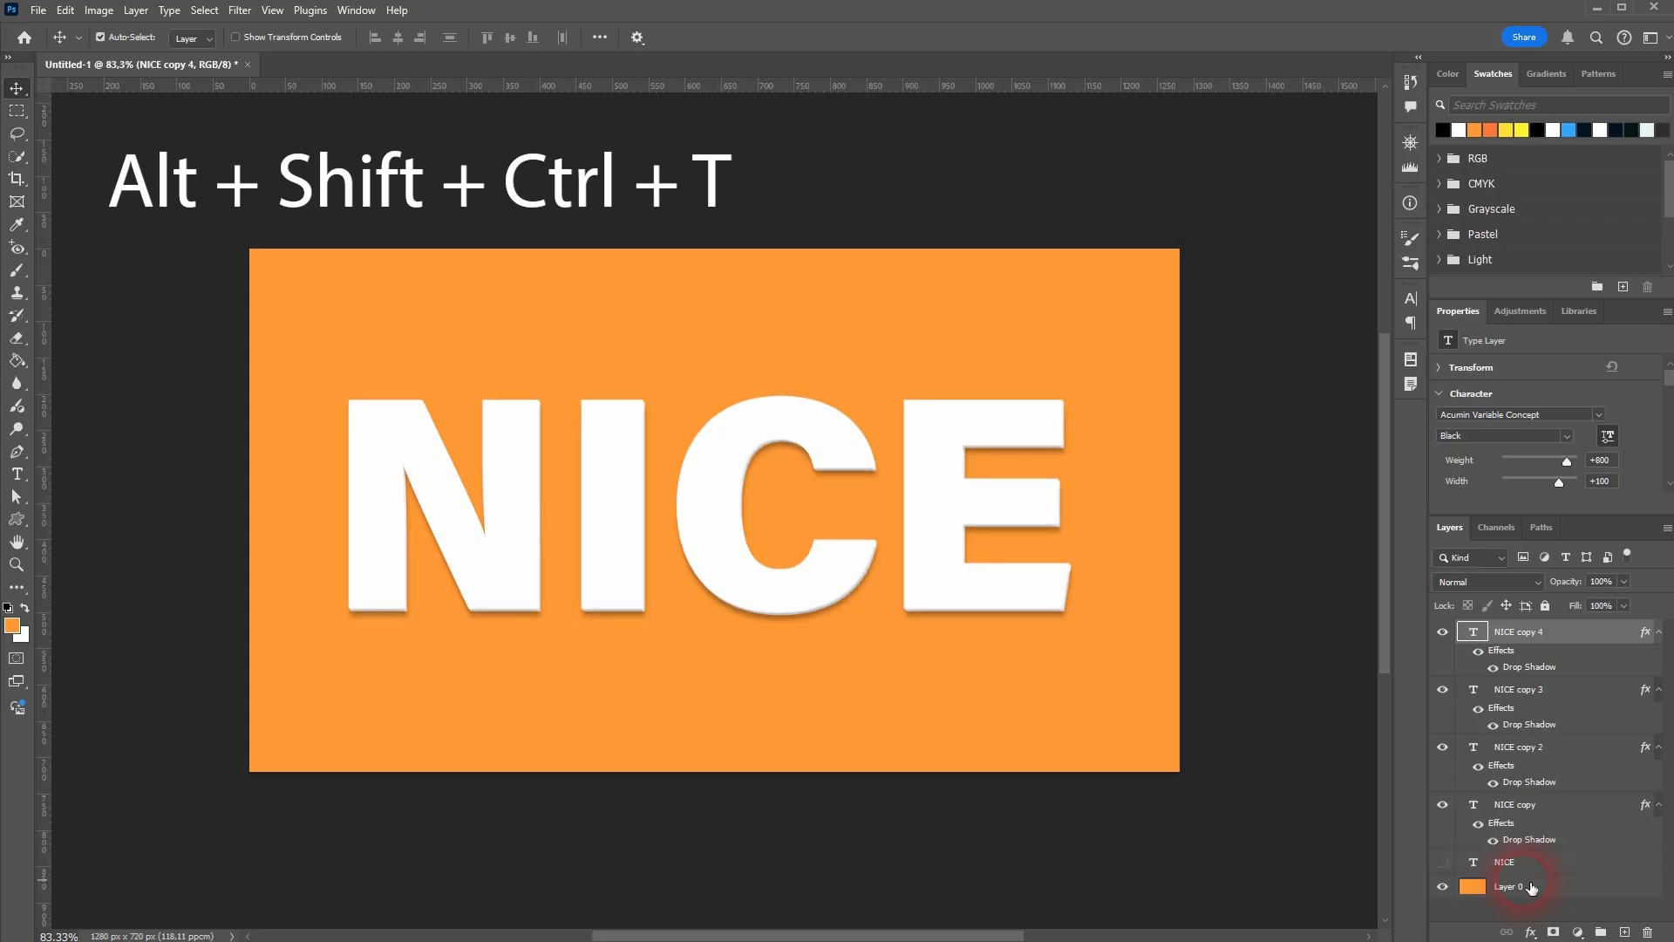
pyautogui.hotkey('ctrl', 'shift', 'alt', 't')
pyautogui.hotkey('ctrl', 'shift', 'alt', 't')
pyautogui.hotkey('ctrl', 'shift', 'alt', 't')
pyautogui.hotkey('ctrl', 'shift', 'alt', 't')
pyautogui.hotkey('ctrl', 'shift', 'alt', 't')
pyautogui.hotkey('ctrl', 'shift', 'alt', 't')
pyautogui.hotkey('ctrl', 'shift', 'alt', 't')
pyautogui.hotkey('ctrl', 'shift', 'alt', 't')
pyautogui.hotkey('ctrl', 'shift', 'alt', 't')
pyautogui.hotkey('ctrl', 'shift', 'alt', 't')
pyautogui.hotkey('ctrl', 'shift', 'alt', 't')
pyautogui.hotkey('ctrl', 'shift', 'alt', 't')
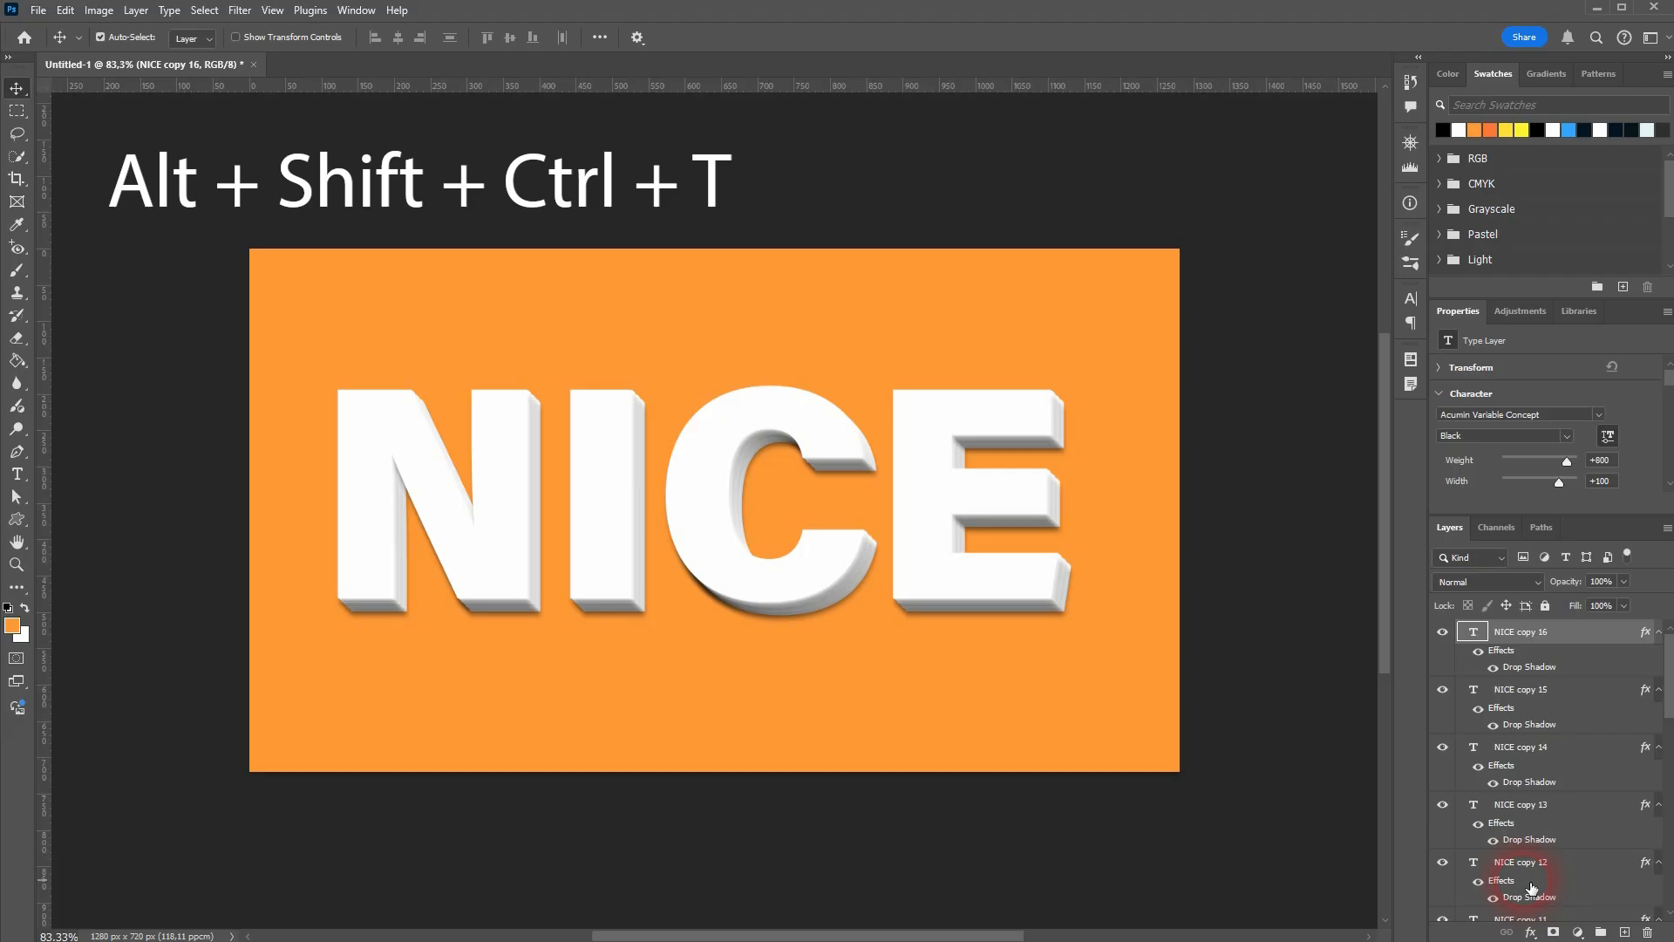
pyautogui.hotkey('ctrl', 'shift', 'alt', 't')
pyautogui.hotkey('ctrl', 'shift', 'alt', 't')
pyautogui.hotkey('ctrl', 'shift', 'alt', 't')
pyautogui.hotkey('ctrl', 'shift', 'alt', 't')
pyautogui.hotkey('ctrl', 'shift', 'alt', 't')
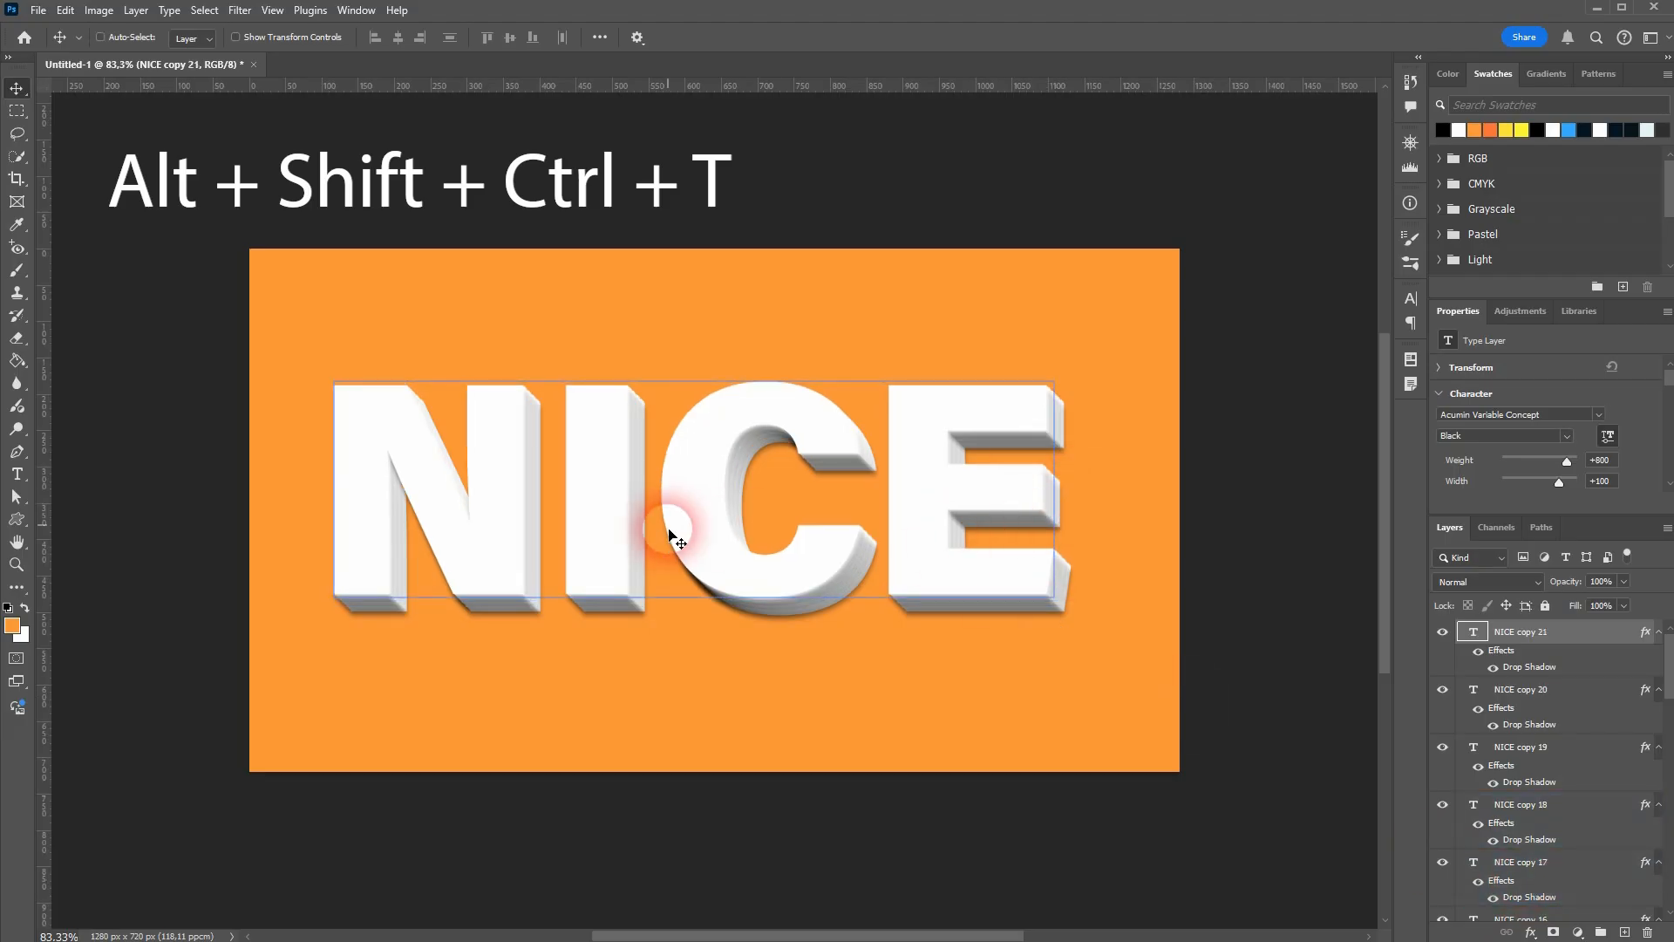
# - Select all the shadowed NICE copies, leaving out the hidden original text, and group them
pyautogui.scroll(5, 671, 536)
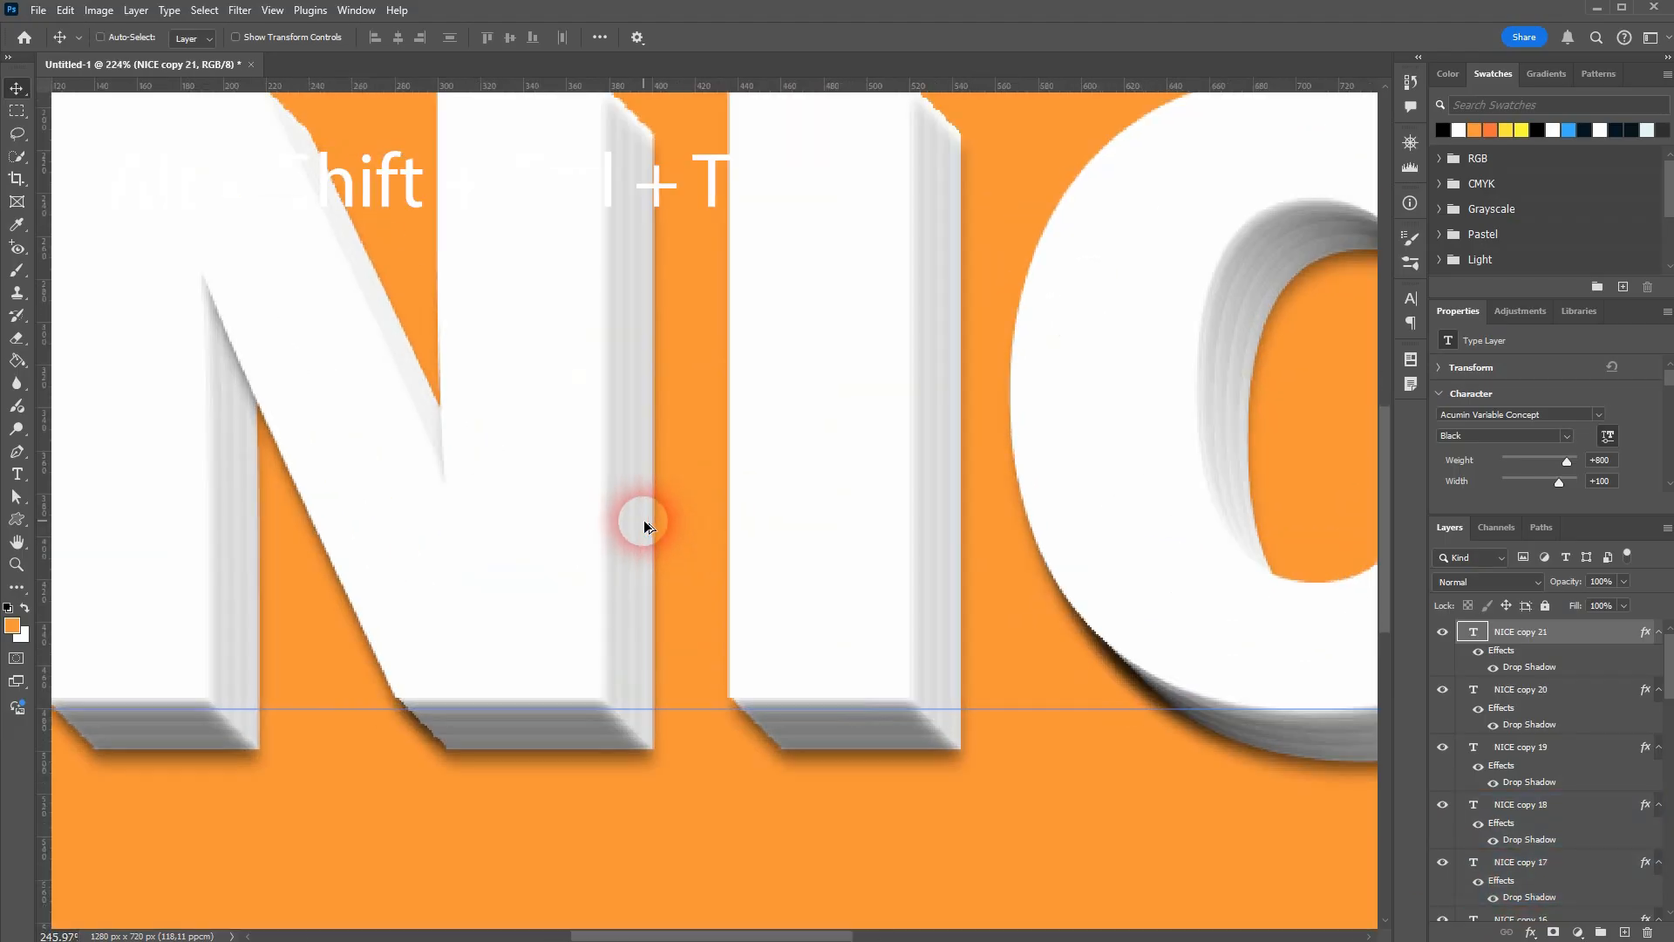
pyautogui.scroll(2, 645, 526)
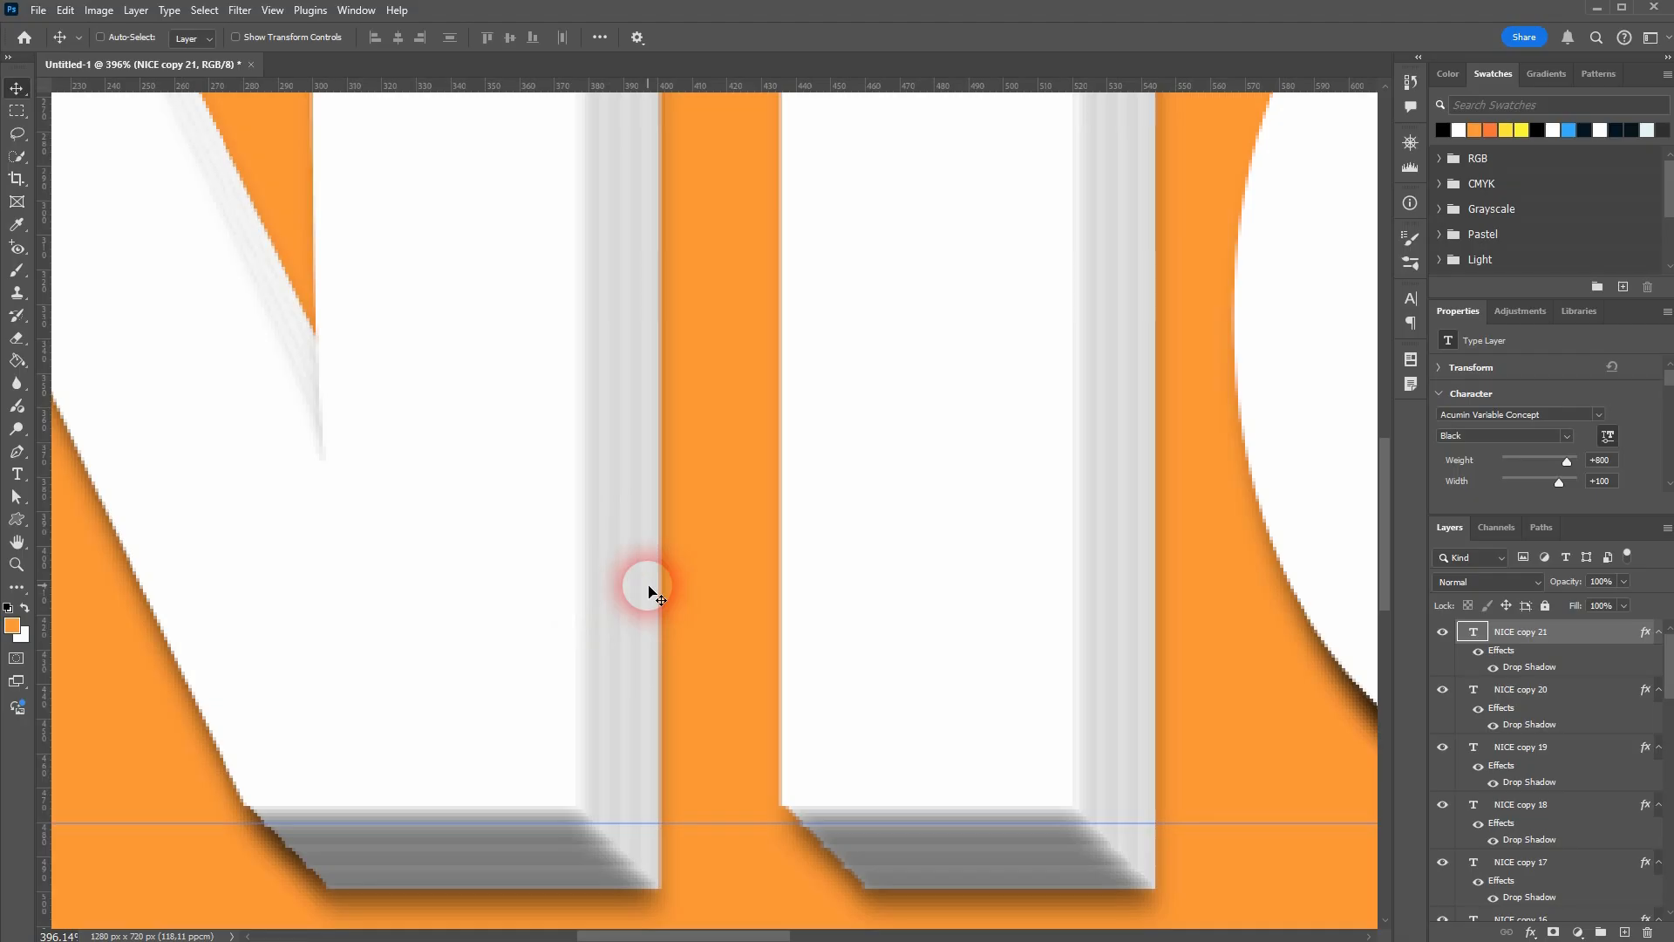
pyautogui.hotkey('ctrl', '0')
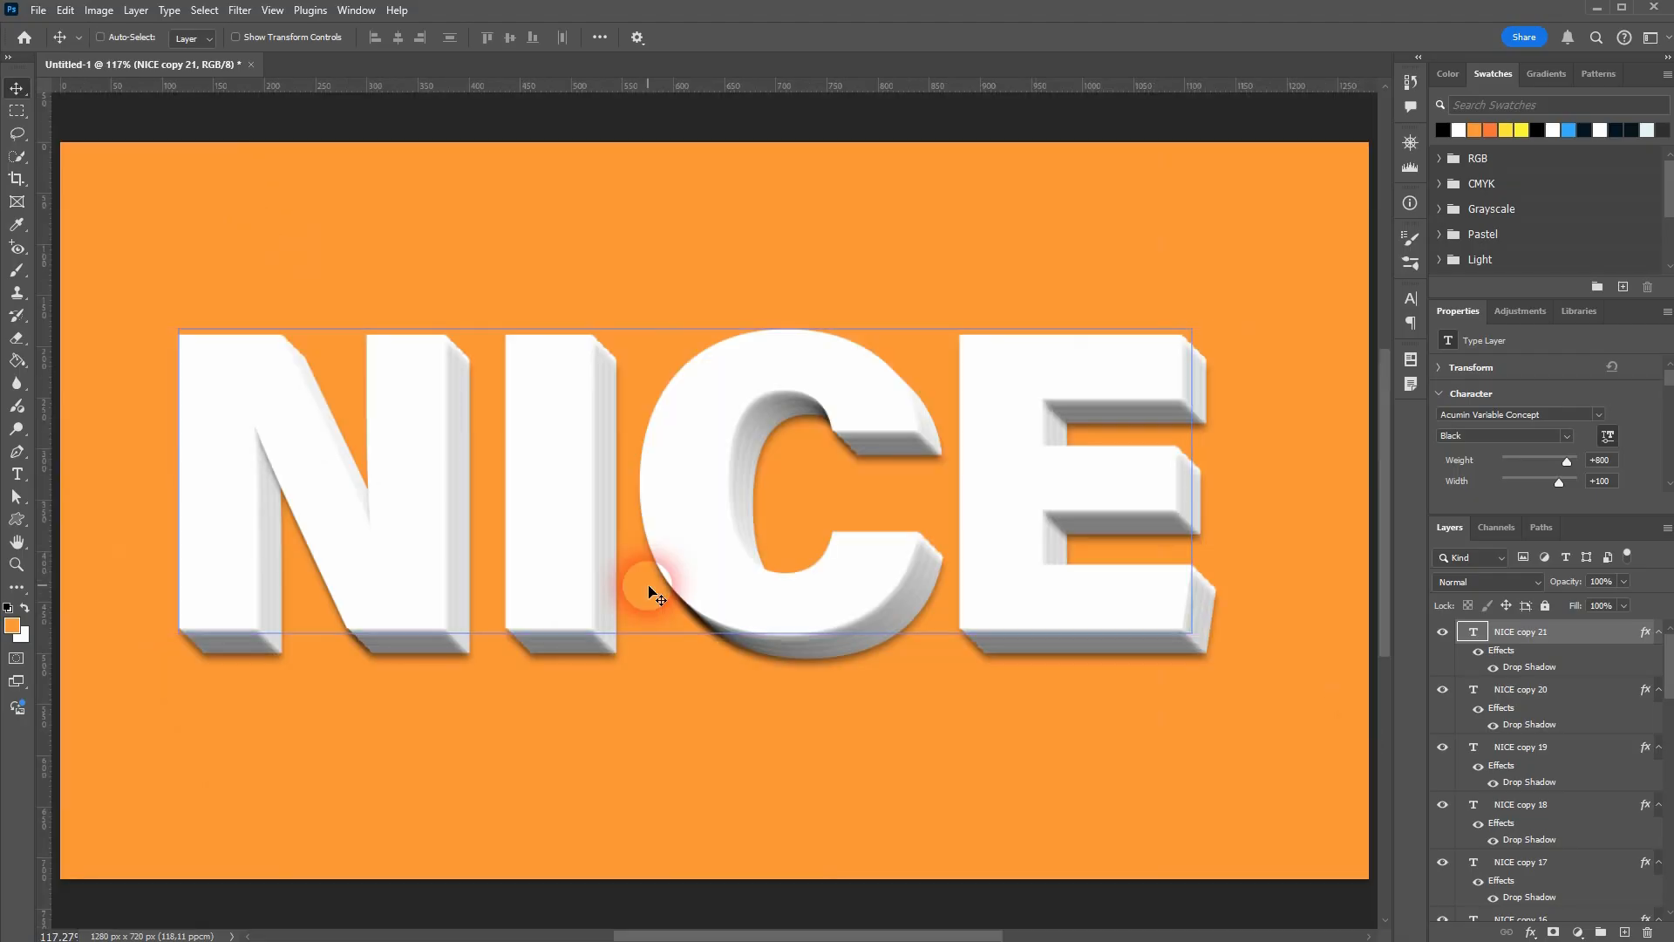
pyautogui.scroll(-3, 1576, 711)
pyautogui.scroll(-8, 1576, 710)
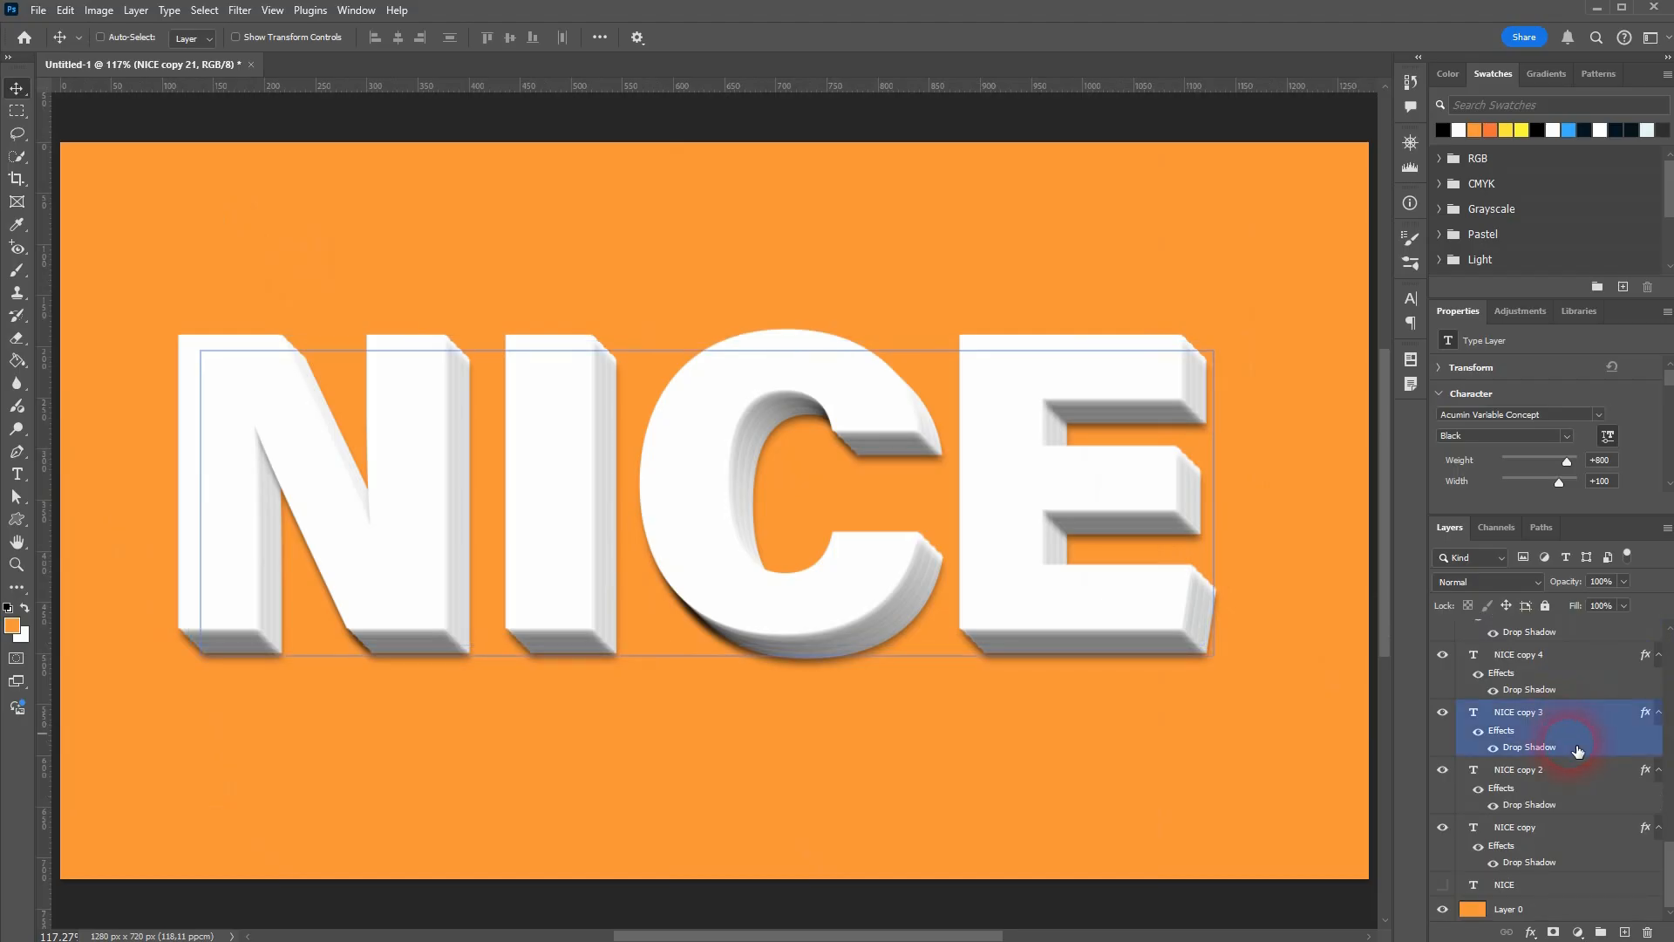
pyautogui.keyDown('shift'); pyautogui.click(1564, 776); pyautogui.keyUp('shift')
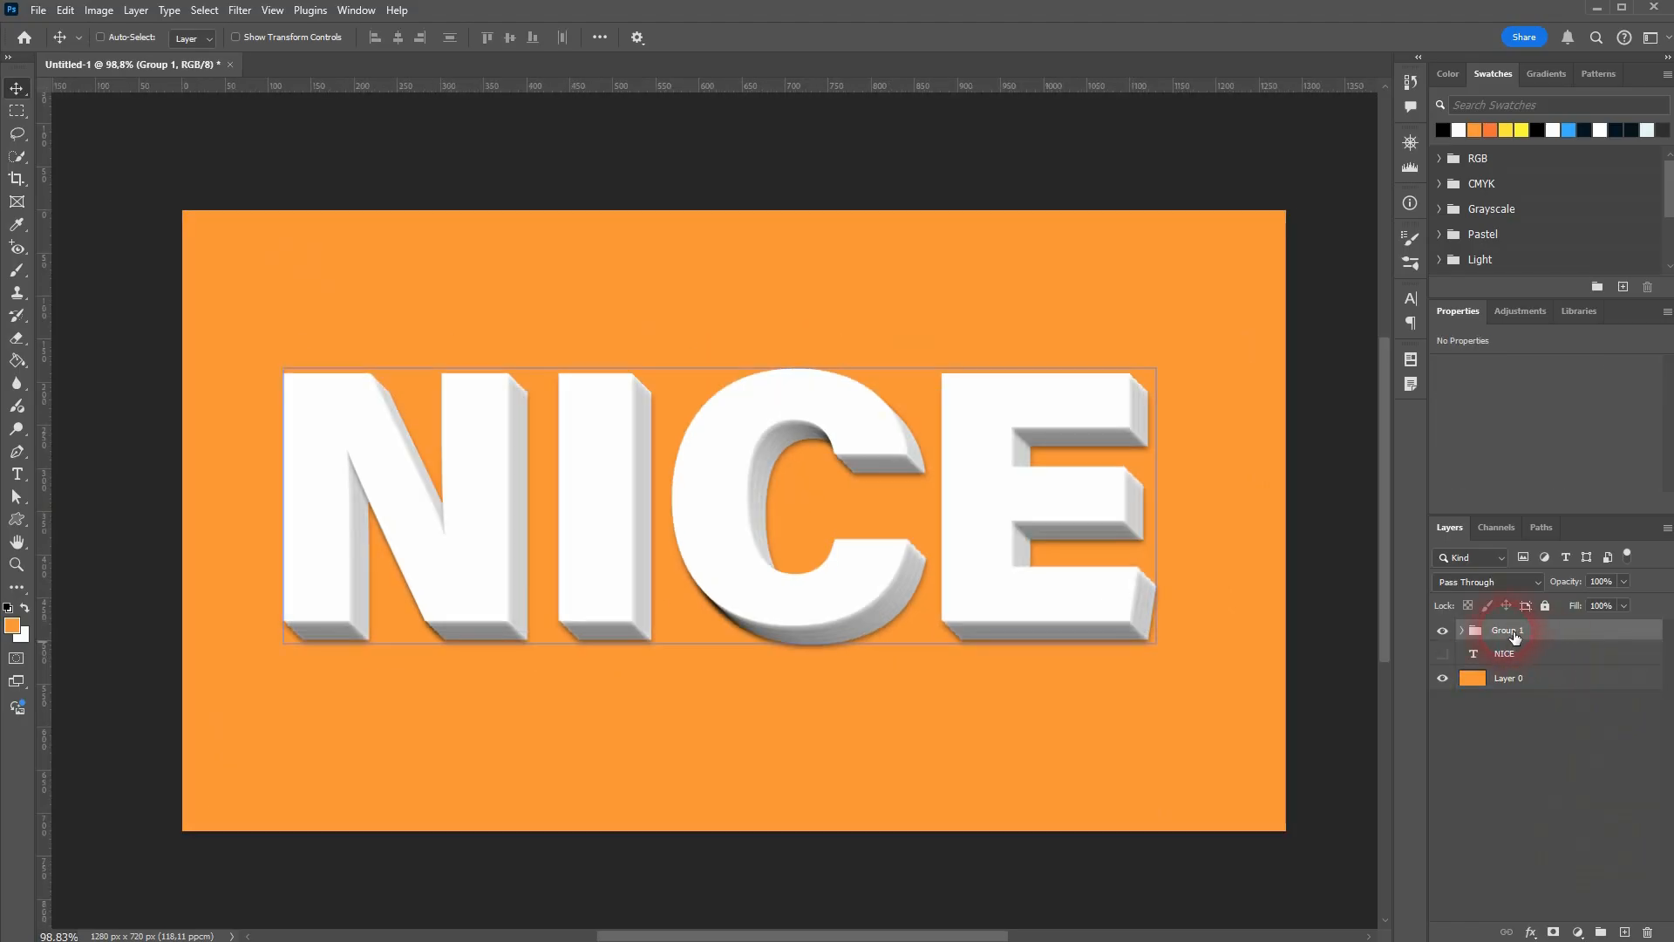
# - Rename the group of NICE copies as "drop shadow"
pyautogui.doubleClick(1509, 630)
pyautogui.write('drop shadow')
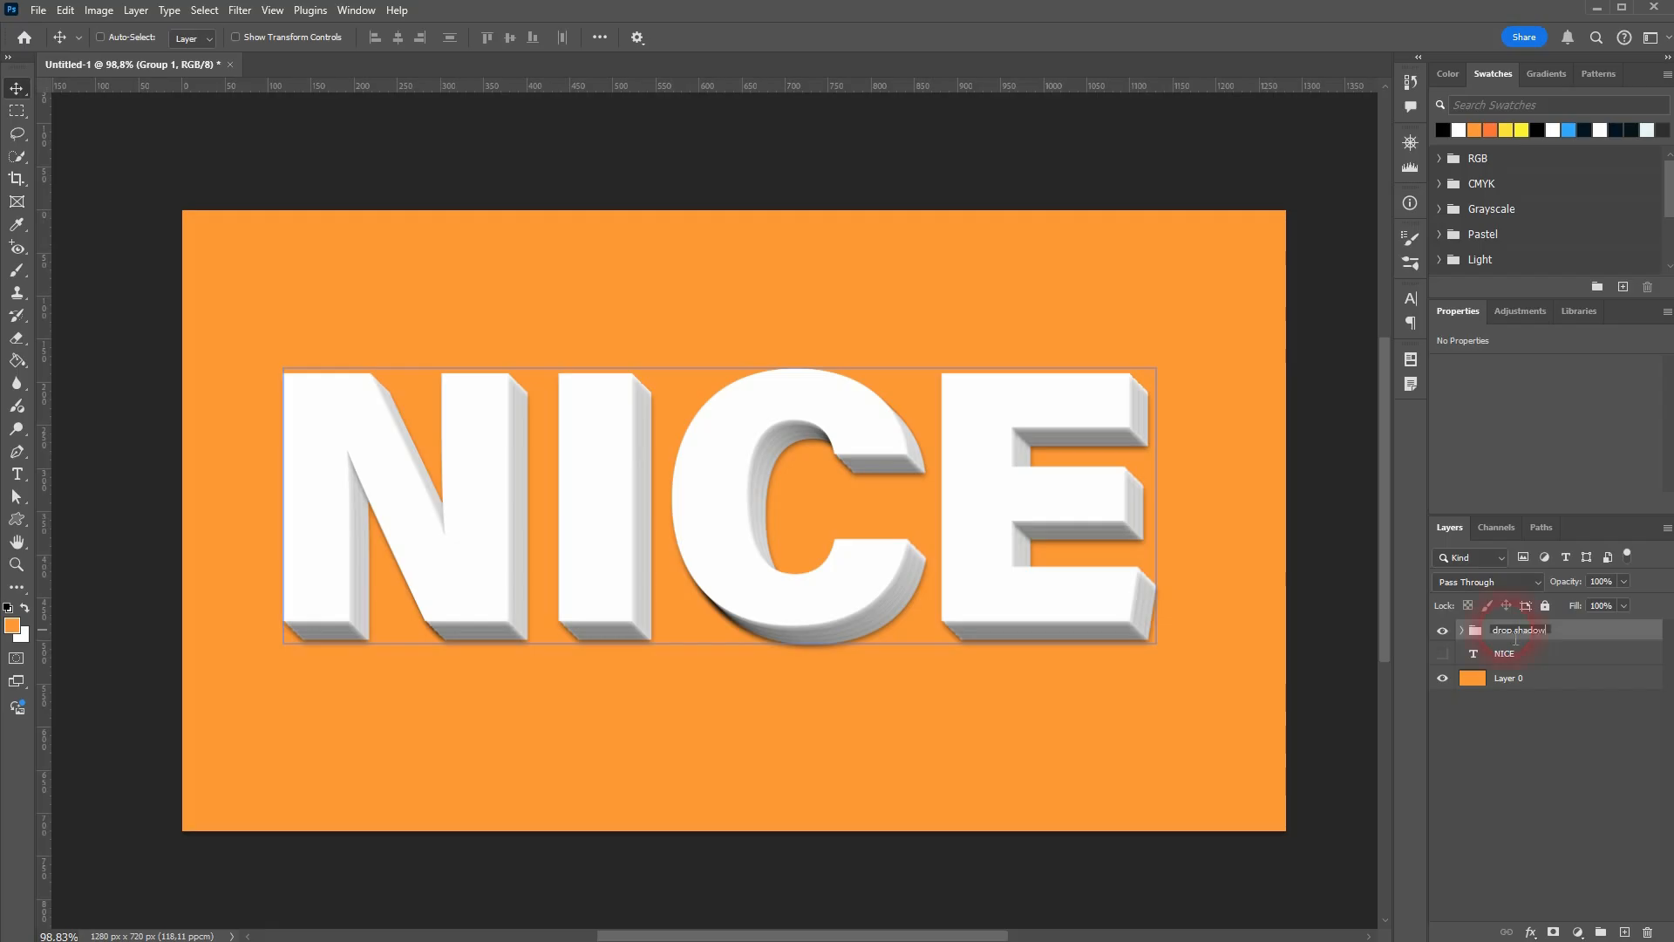
pyautogui.press('Return')
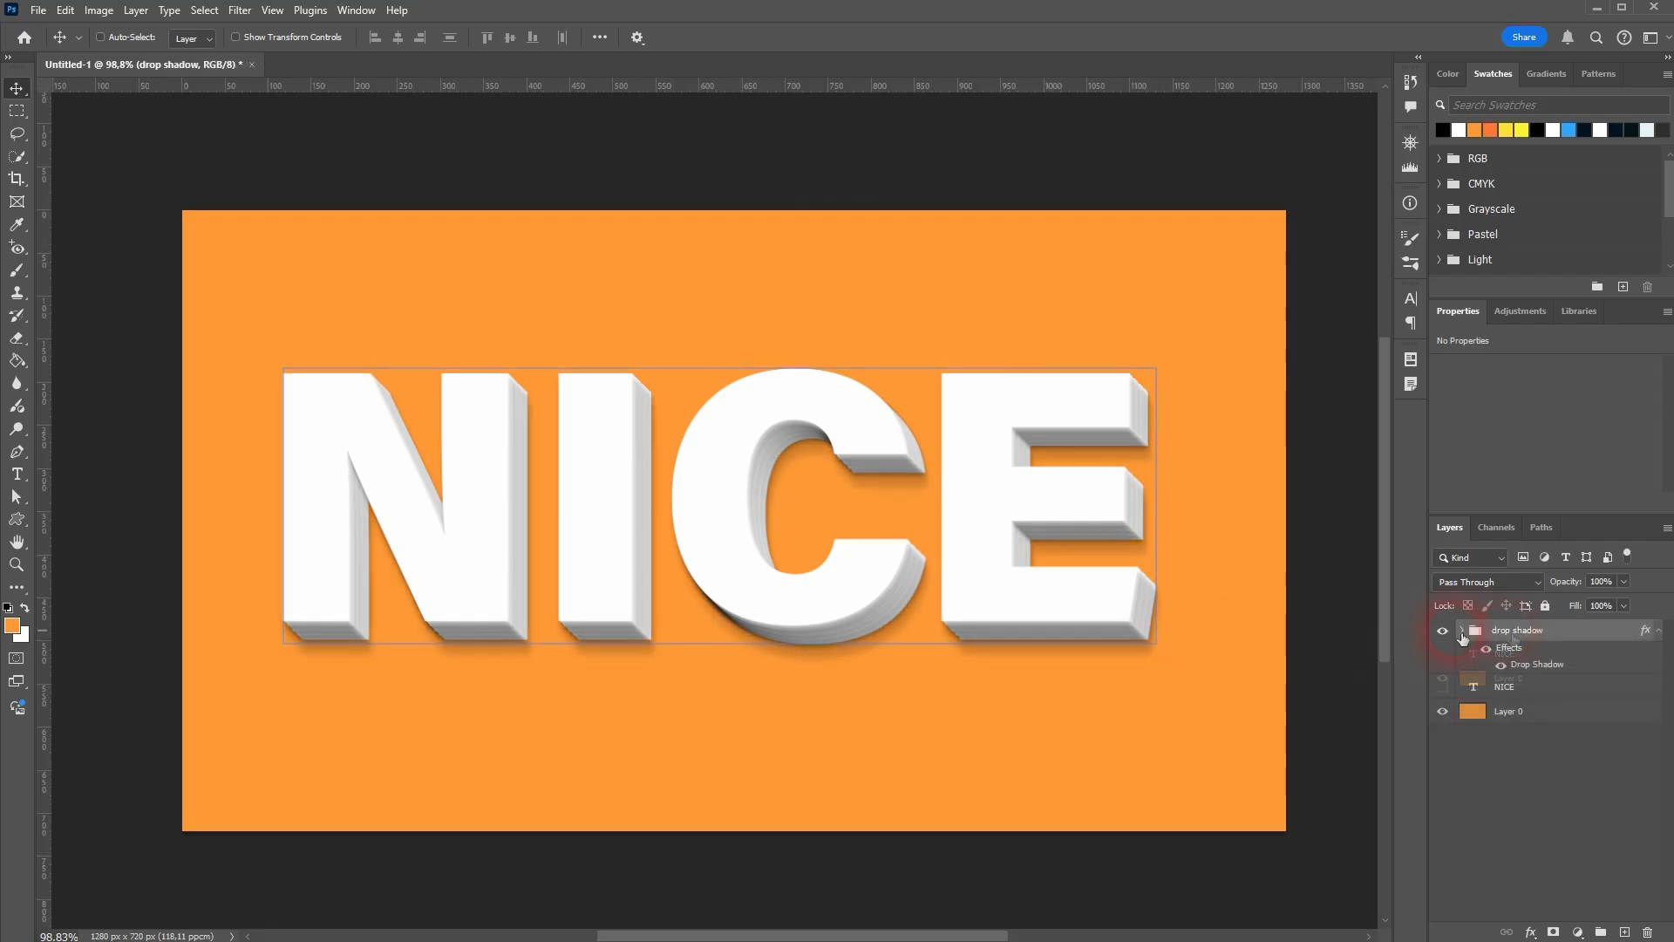
# - Hide the drop shadow group, then show and select the original NICE text layer
pyautogui.click(1442, 631)
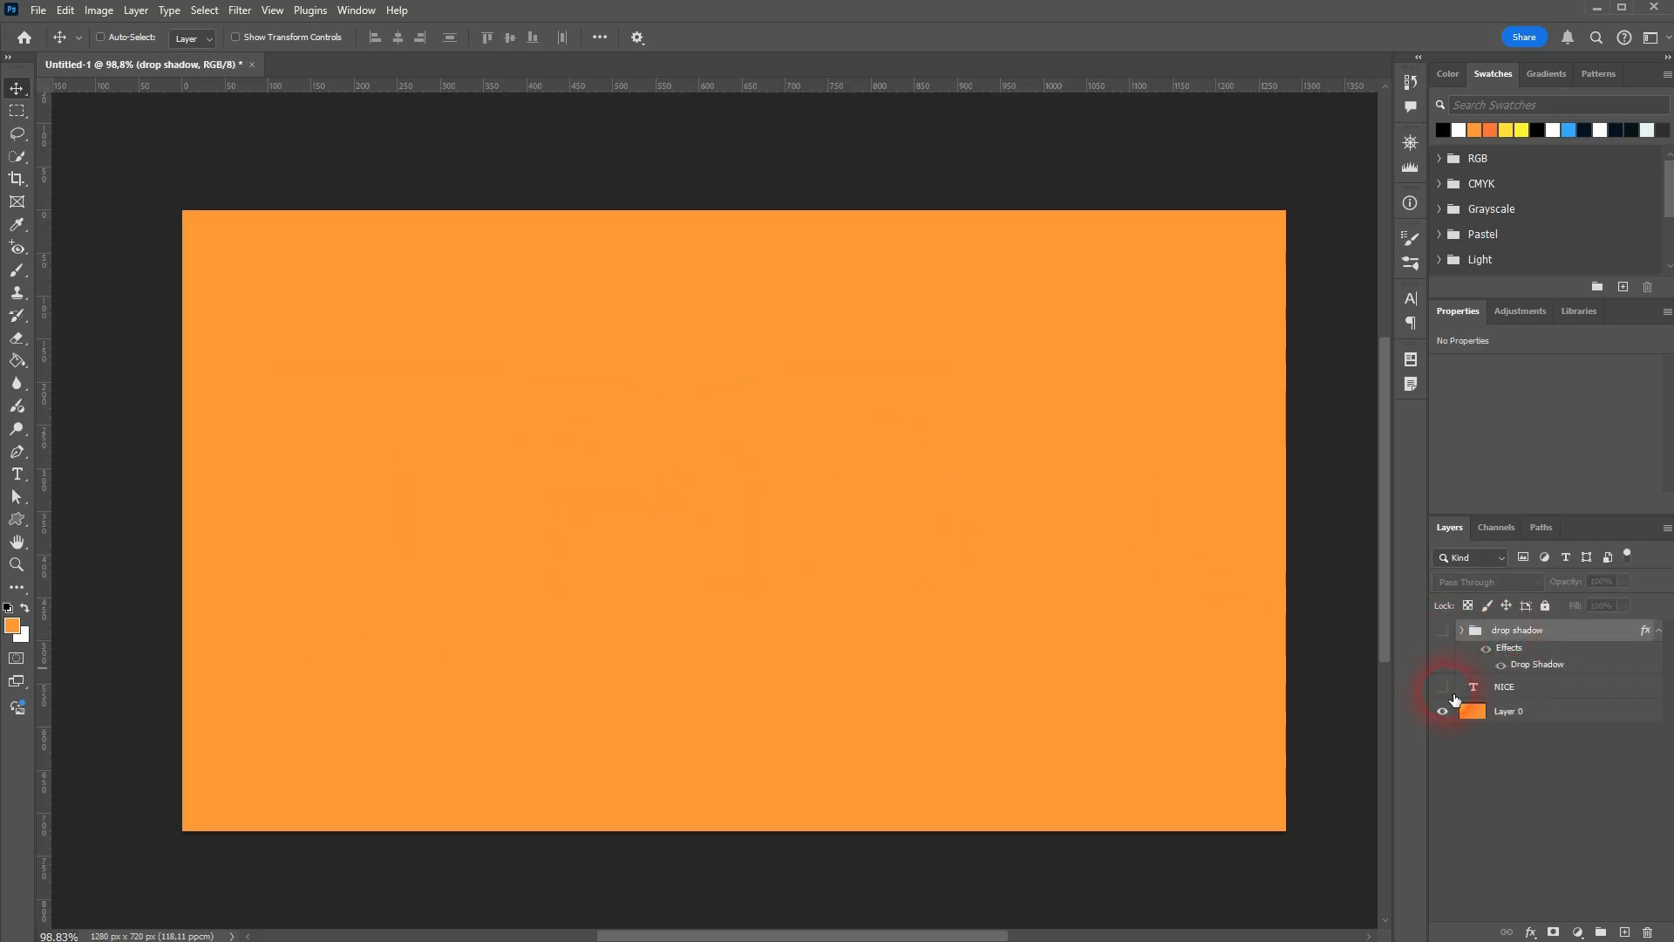
pyautogui.click(1443, 687)
pyautogui.click(1538, 693)
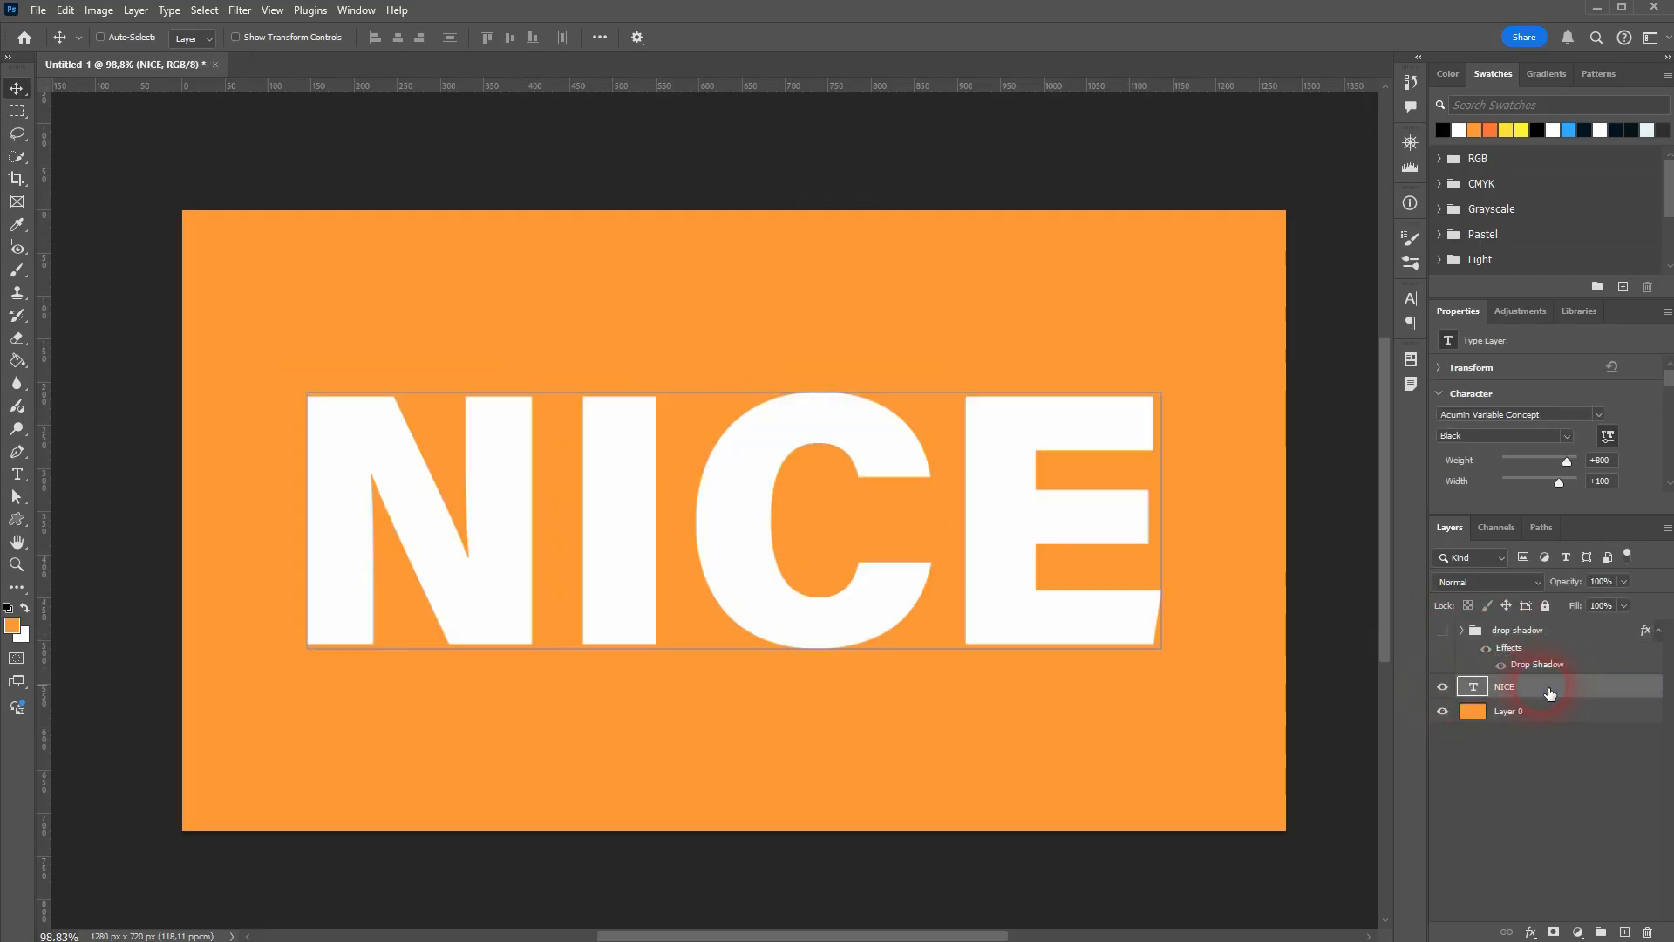
# - Apply a black (000000) Color Overlay with the Normal blend mode to the original NICE text layer
pyautogui.rightClick(1550, 693)
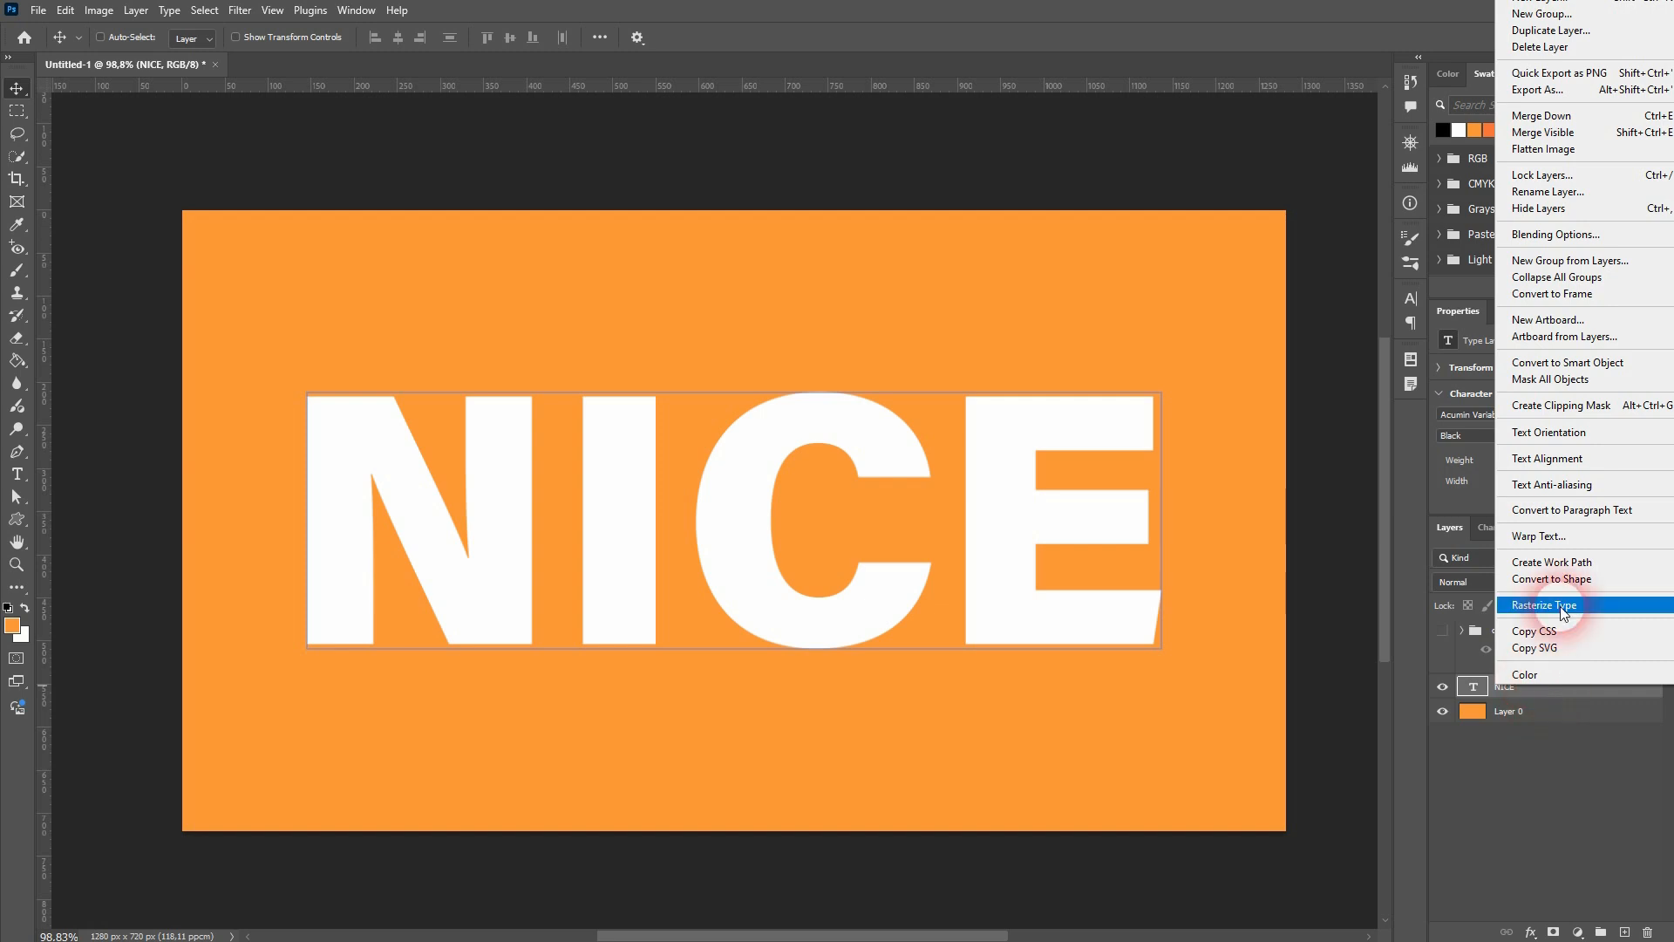
pyautogui.click(1560, 235)
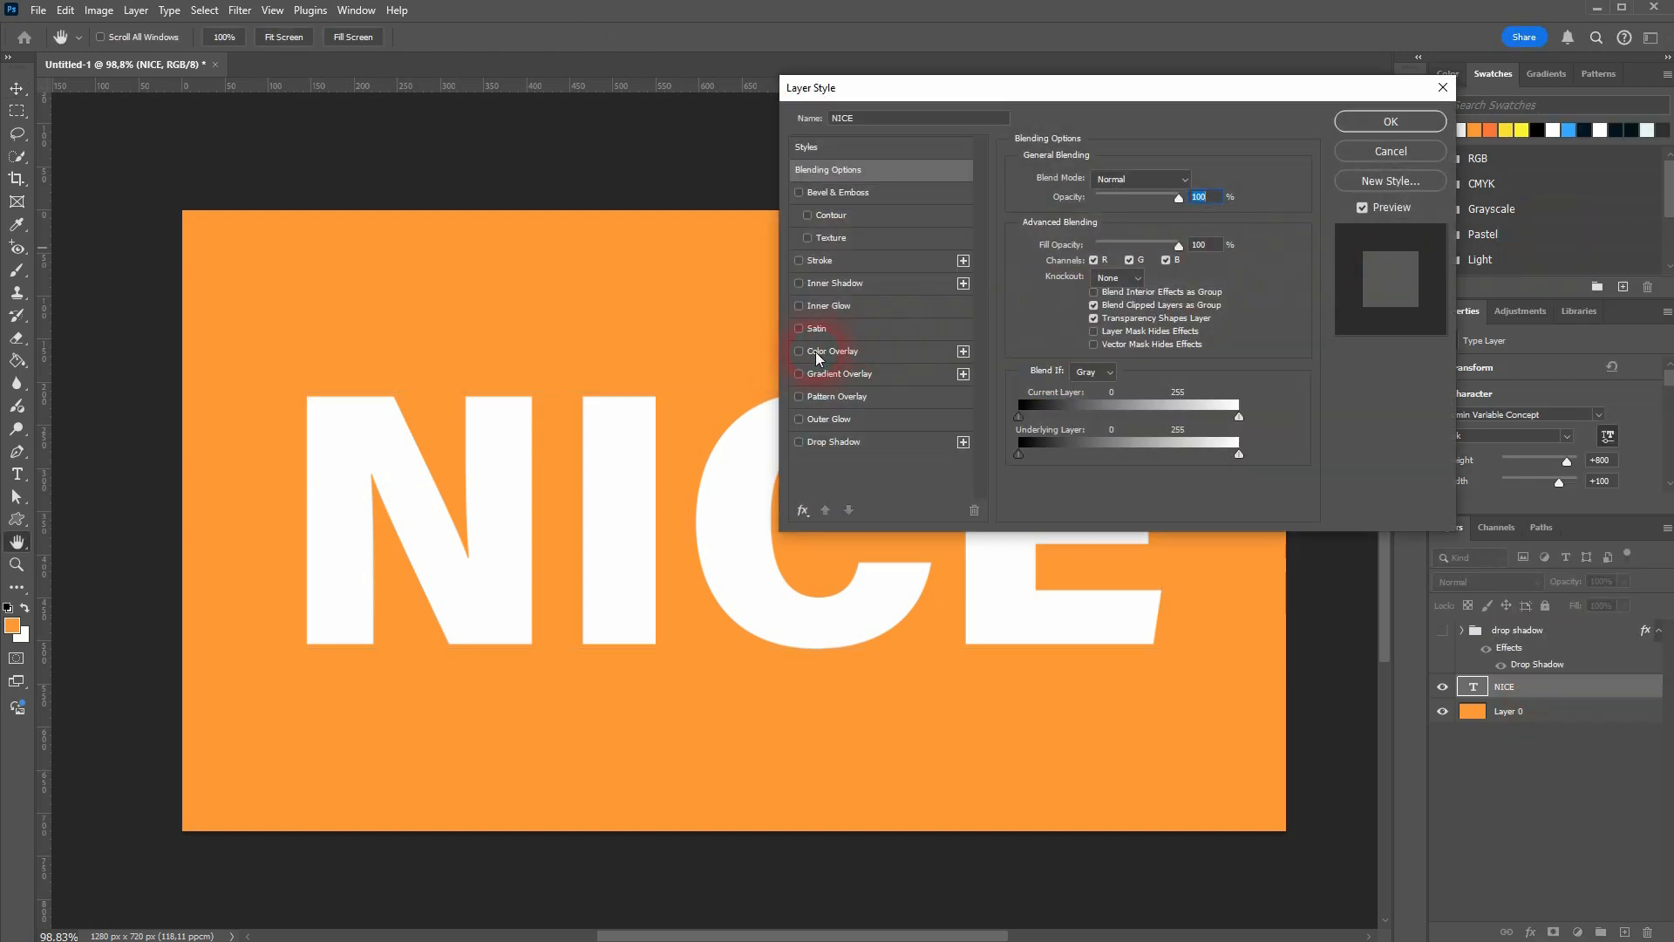
pyautogui.click(840, 353)
pyautogui.click(1194, 179)
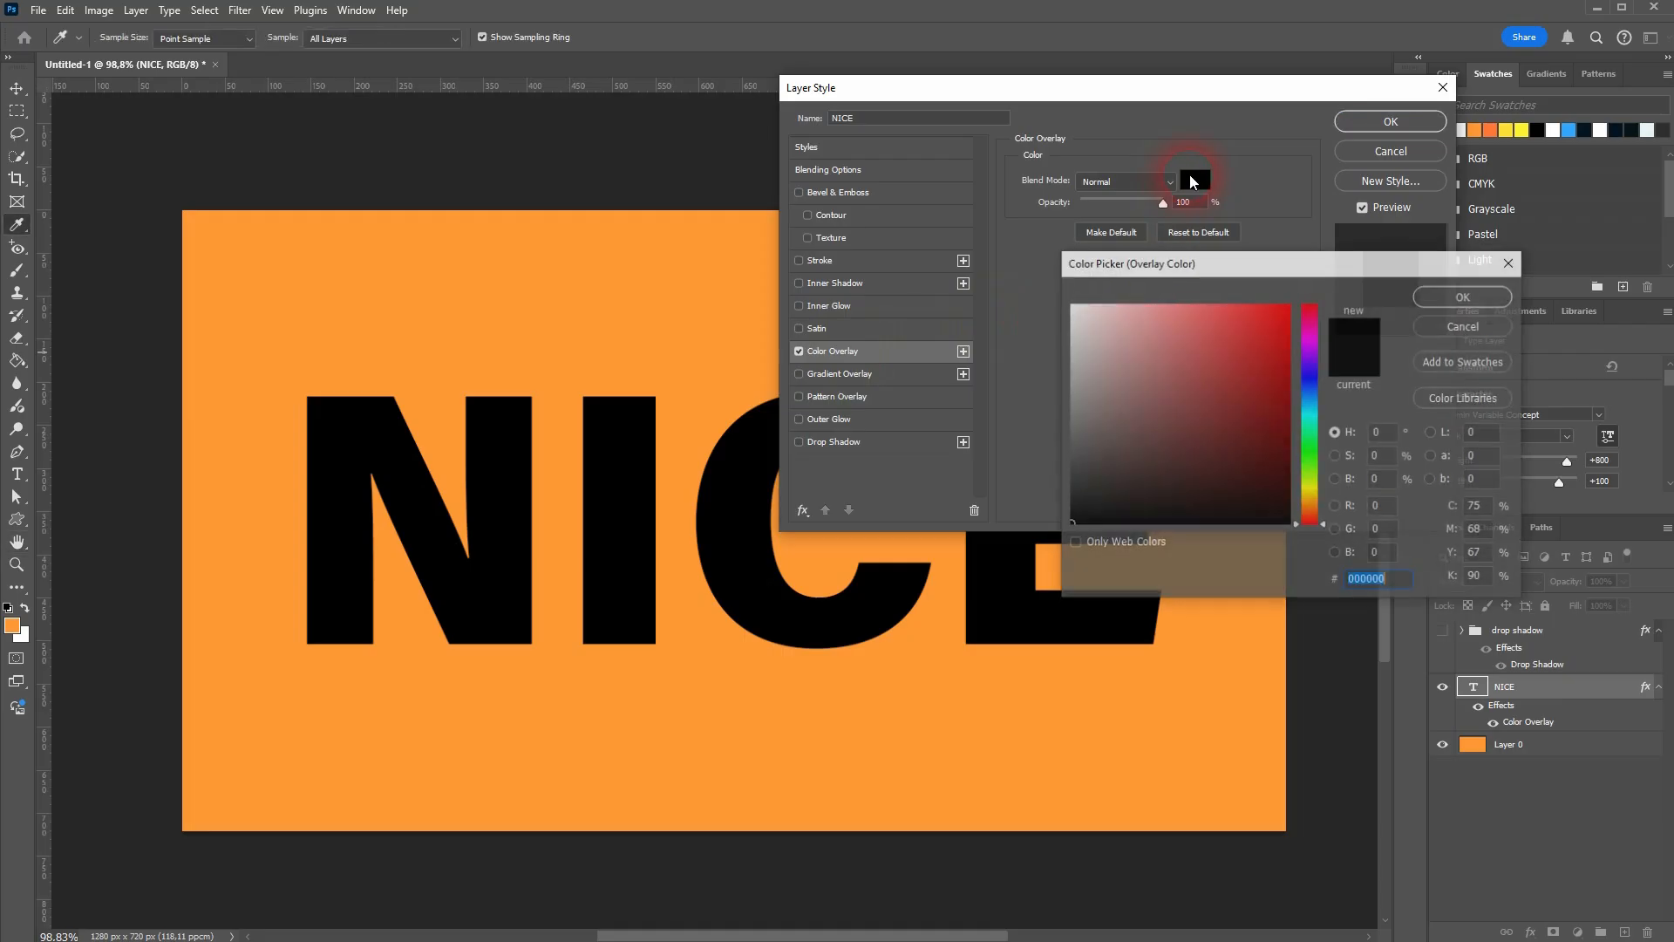
pyautogui.click(1163, 446)
pyautogui.moveTo(1163, 446)
pyautogui.mouseDown()
pyautogui.moveTo(1087, 489)
pyautogui.moveTo(1059, 528)
pyautogui.mouseUp()
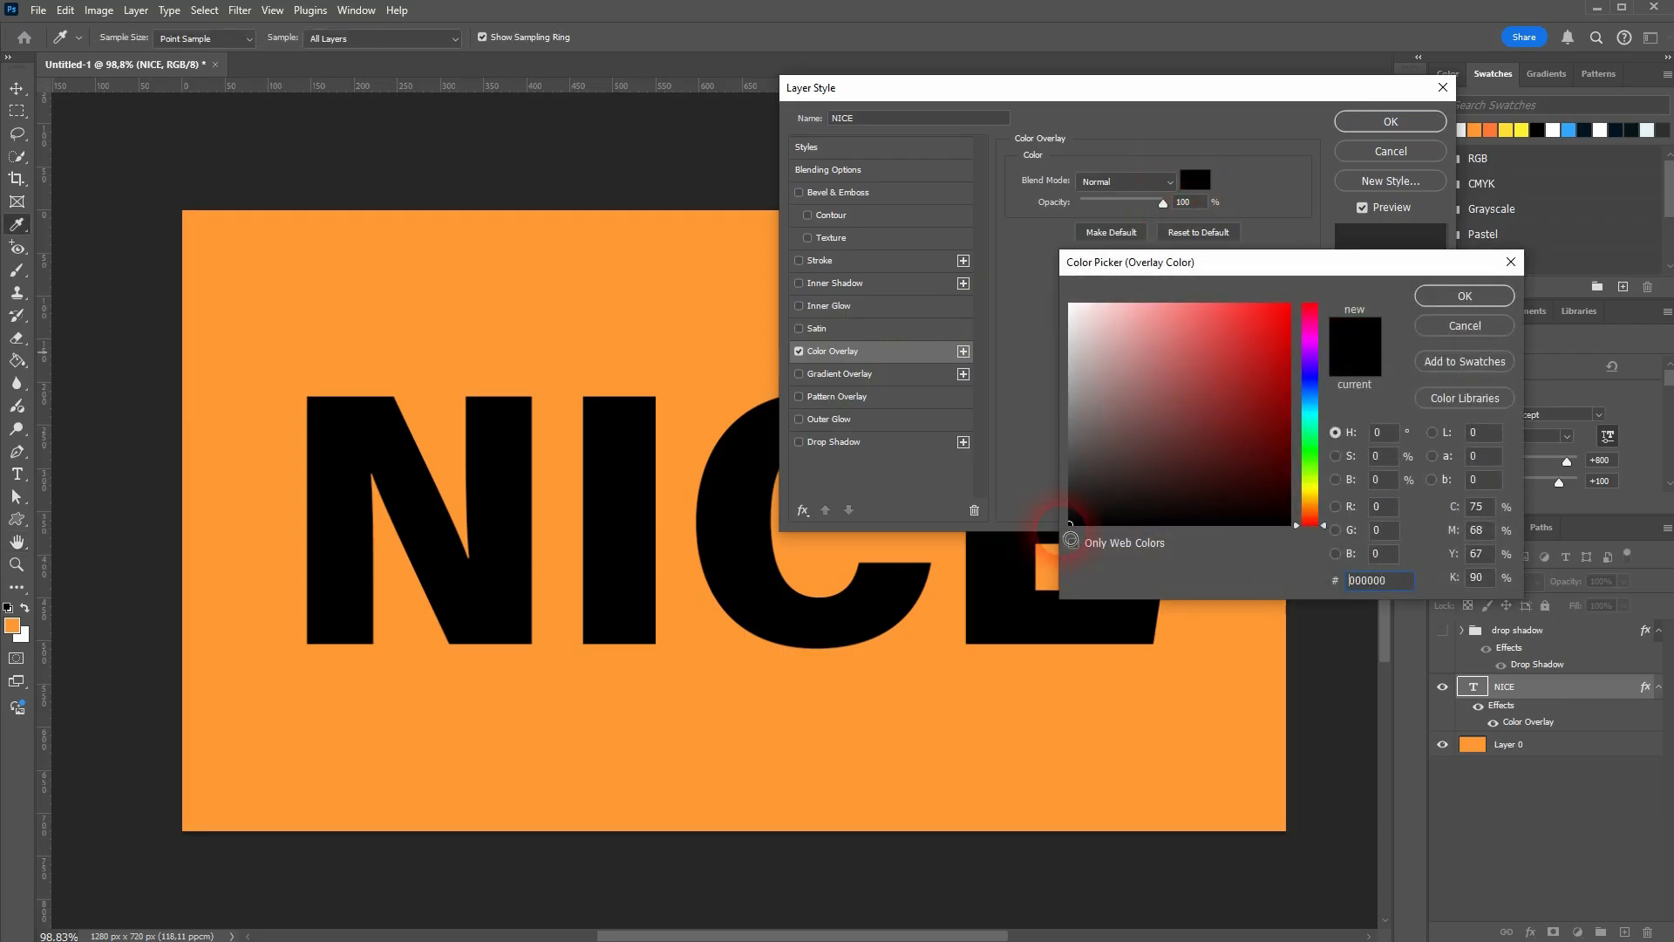
pyautogui.click(1464, 297)
pyautogui.click(1099, 182)
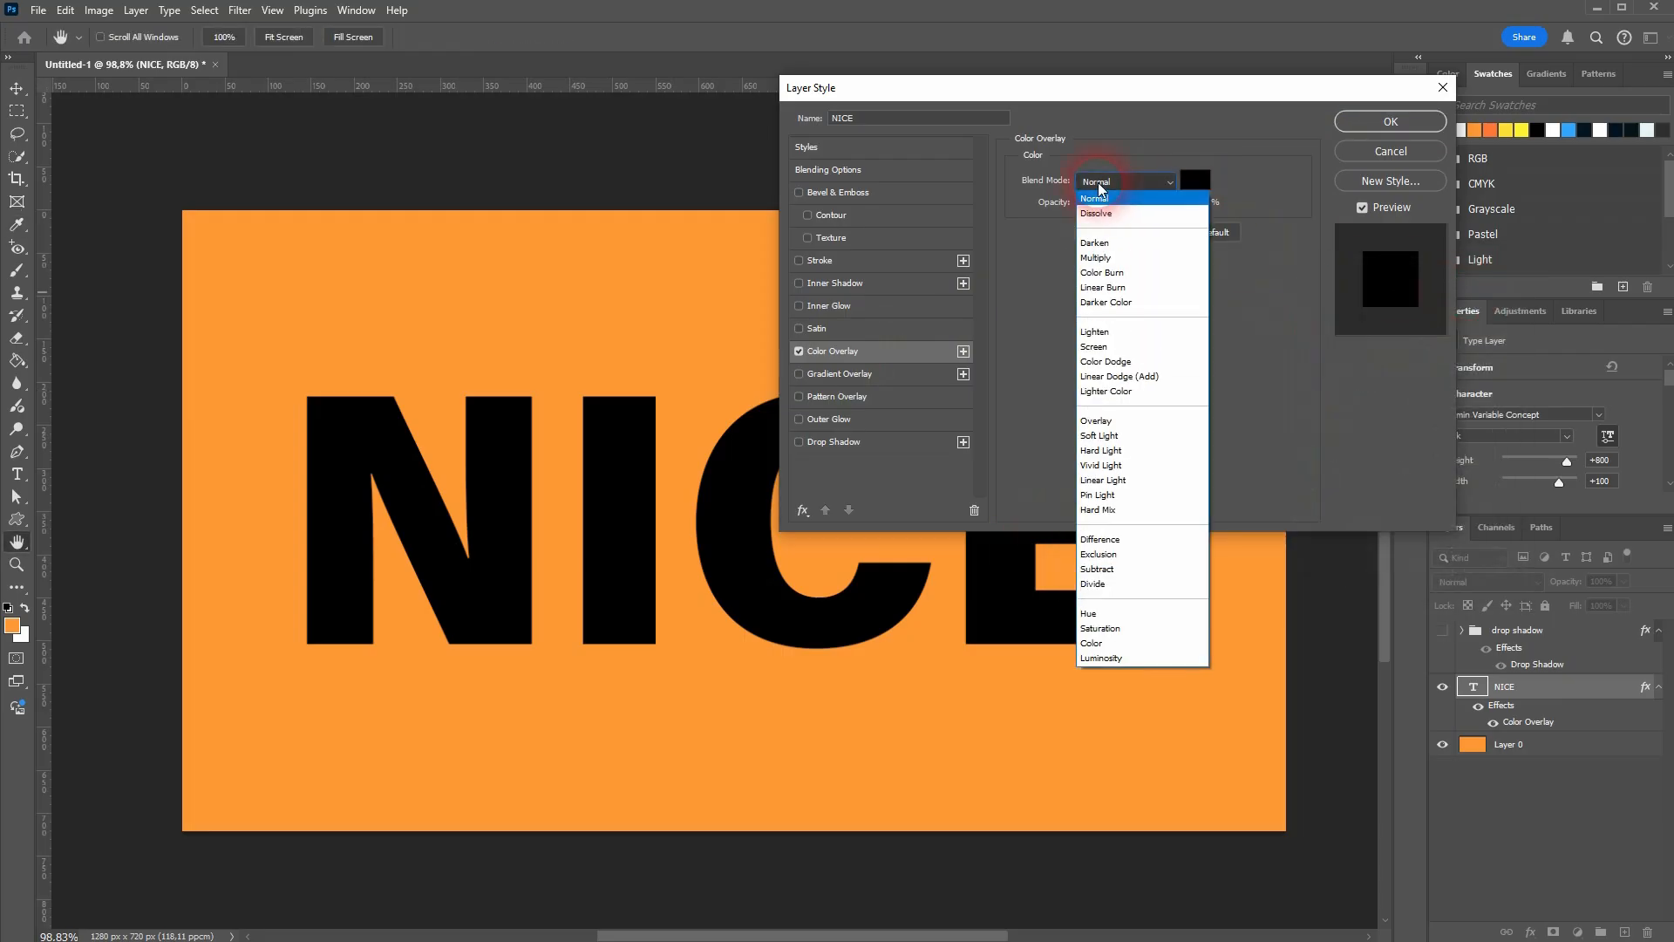
pyautogui.click(1110, 199)
pyautogui.click(1375, 122)
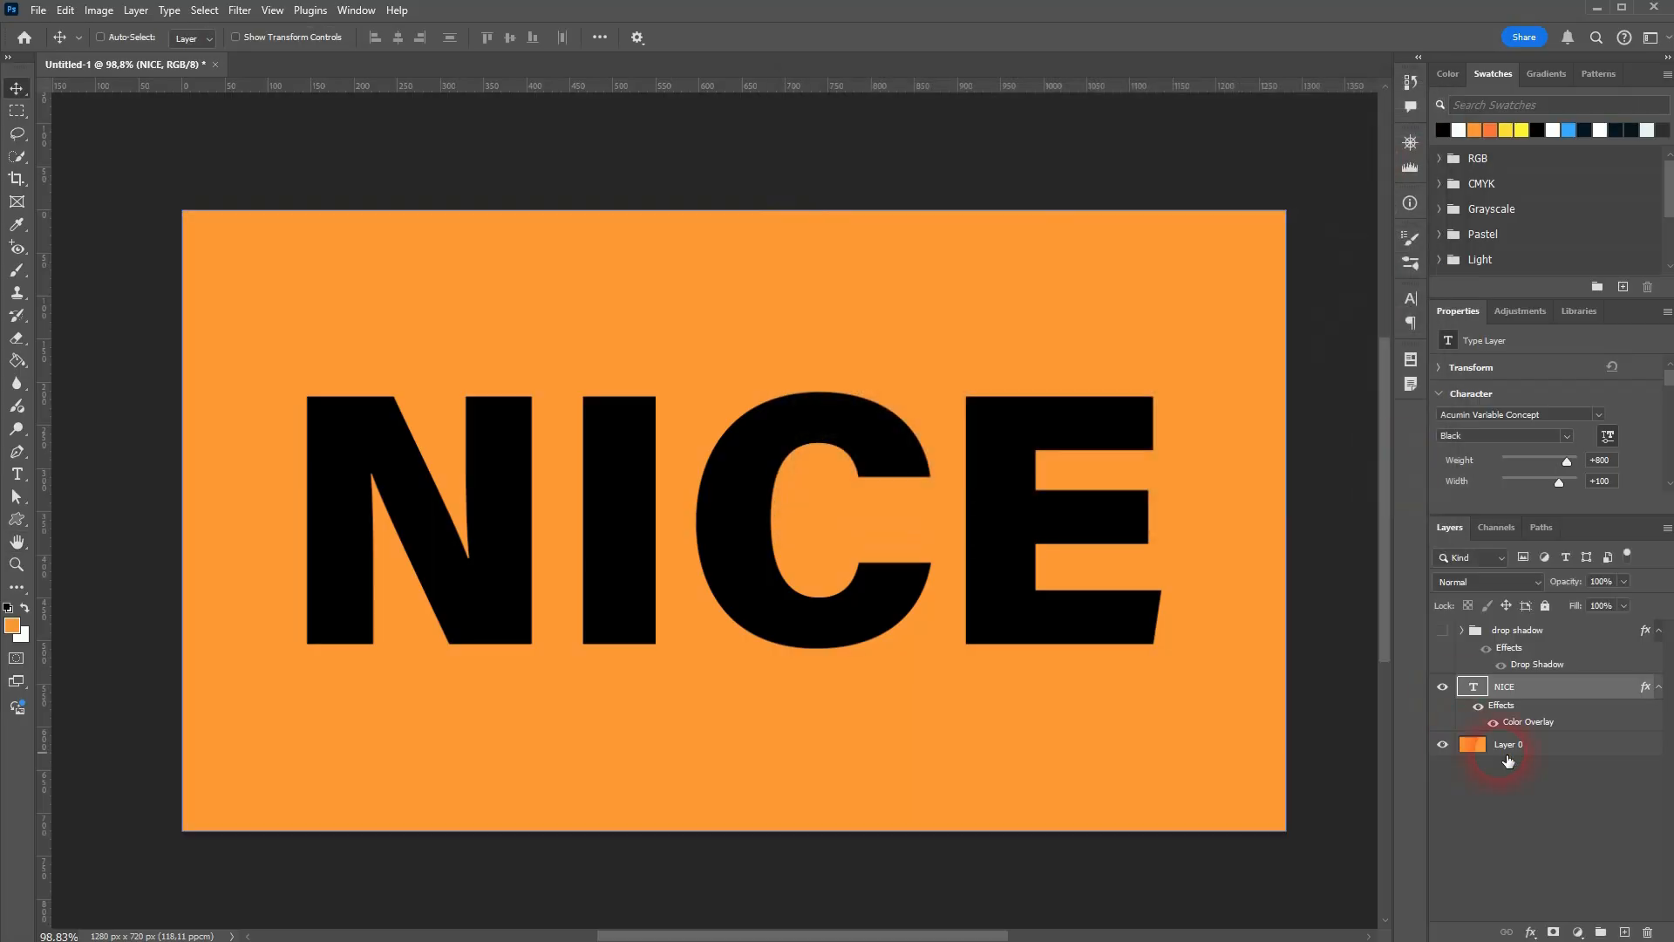
# - Duplicate the black NICE text layer and turn off the Color Overlay on the copy
pyautogui.hotkey('ctrl', 'j')
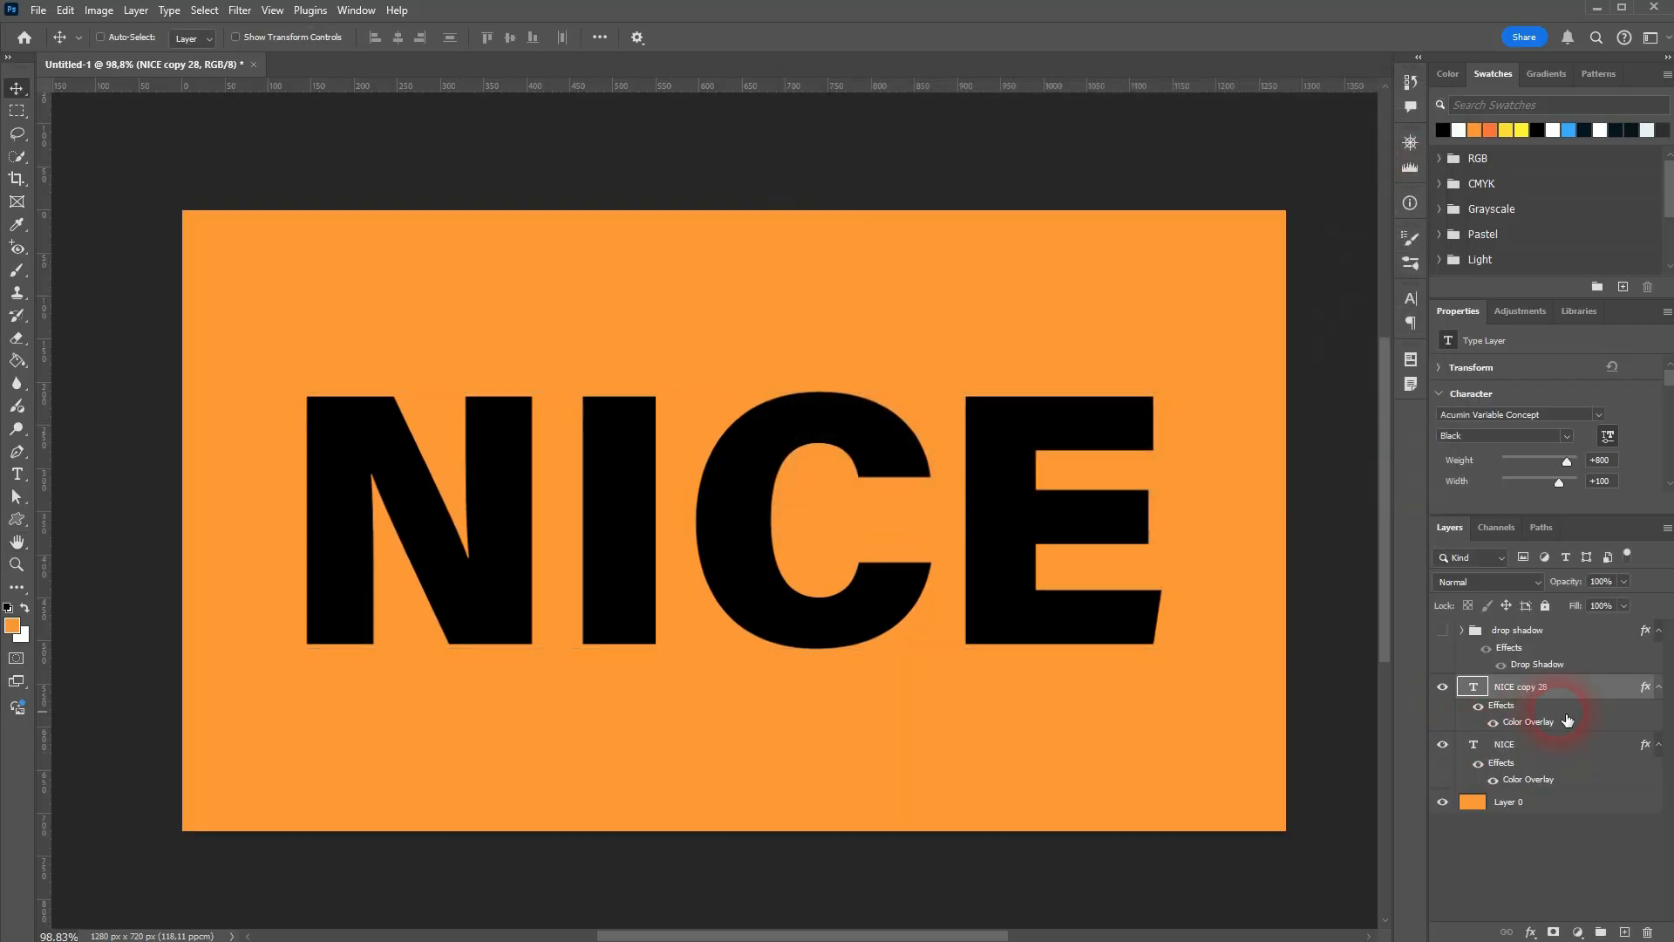
pyautogui.click(1496, 724)
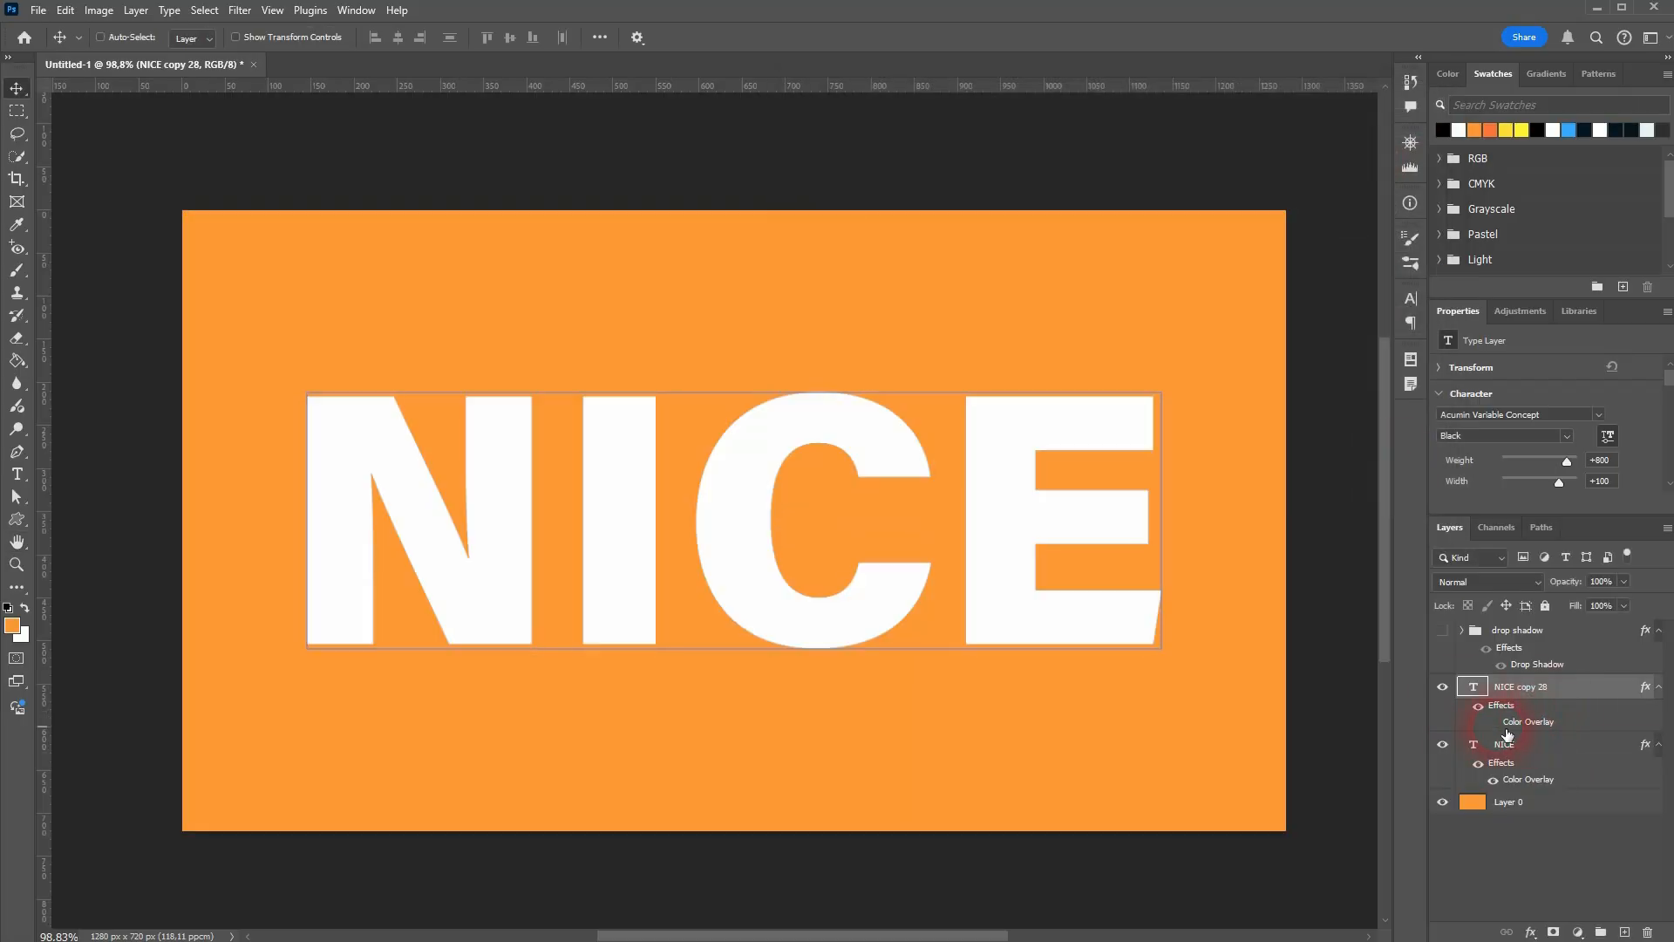
# - Rename the copy without the overlay as "white" and the NICE layer beneath it as "black"
pyautogui.doubleClick(1528, 688)
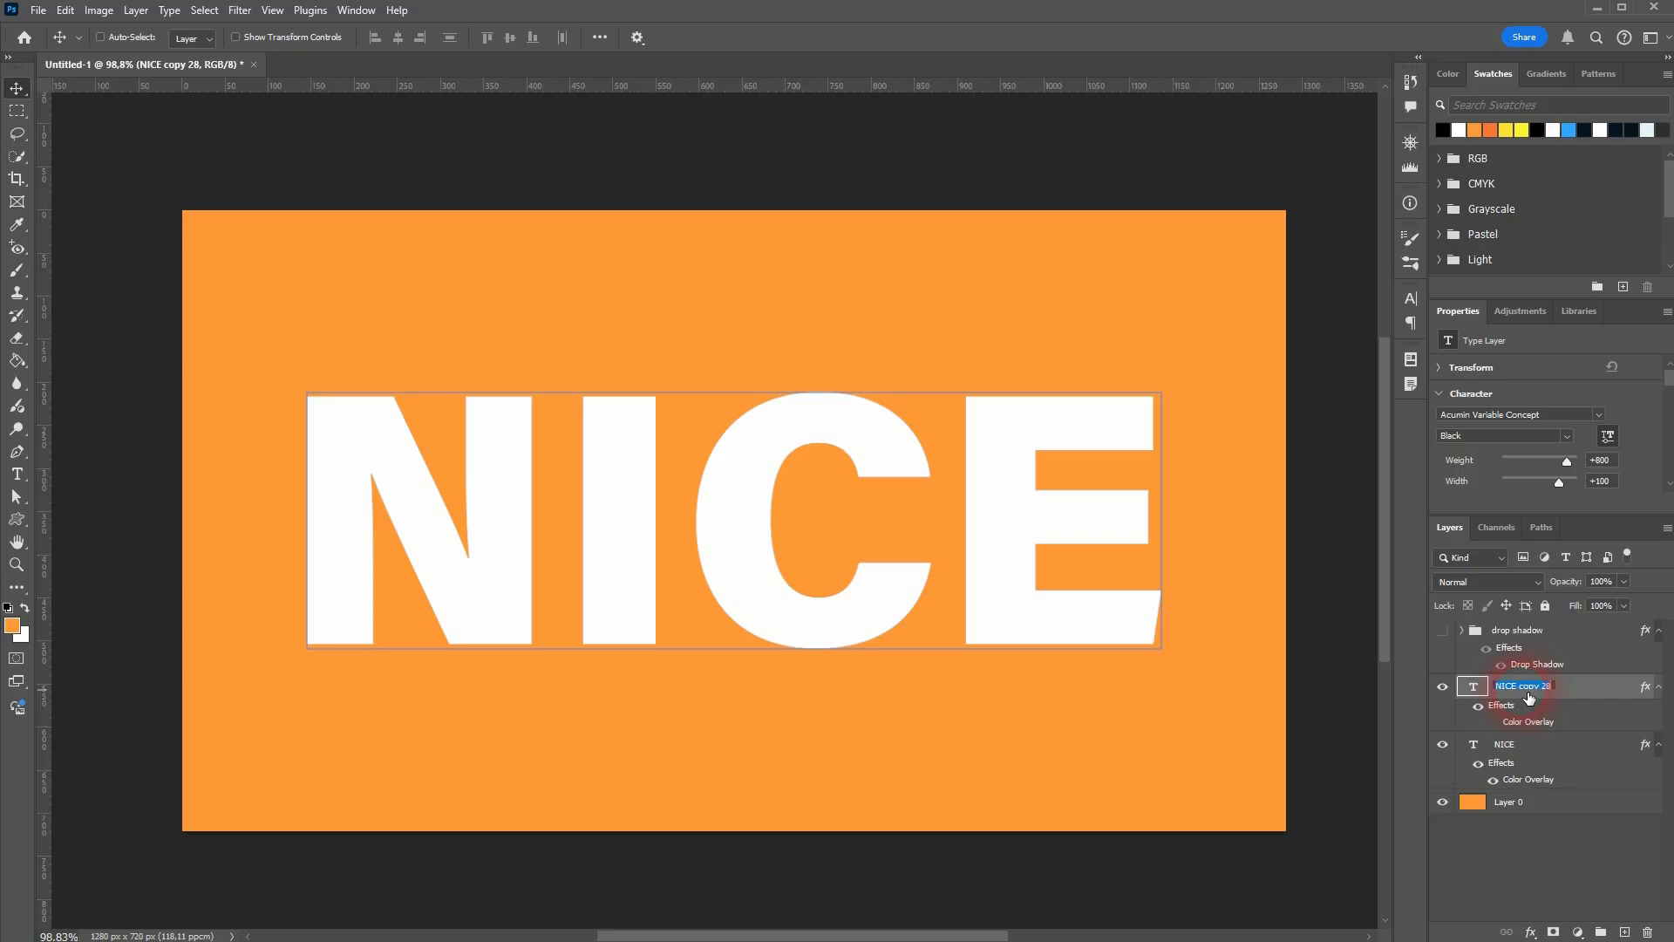
pyautogui.write('white')
pyautogui.press('Return')
pyautogui.doubleClick(1506, 744)
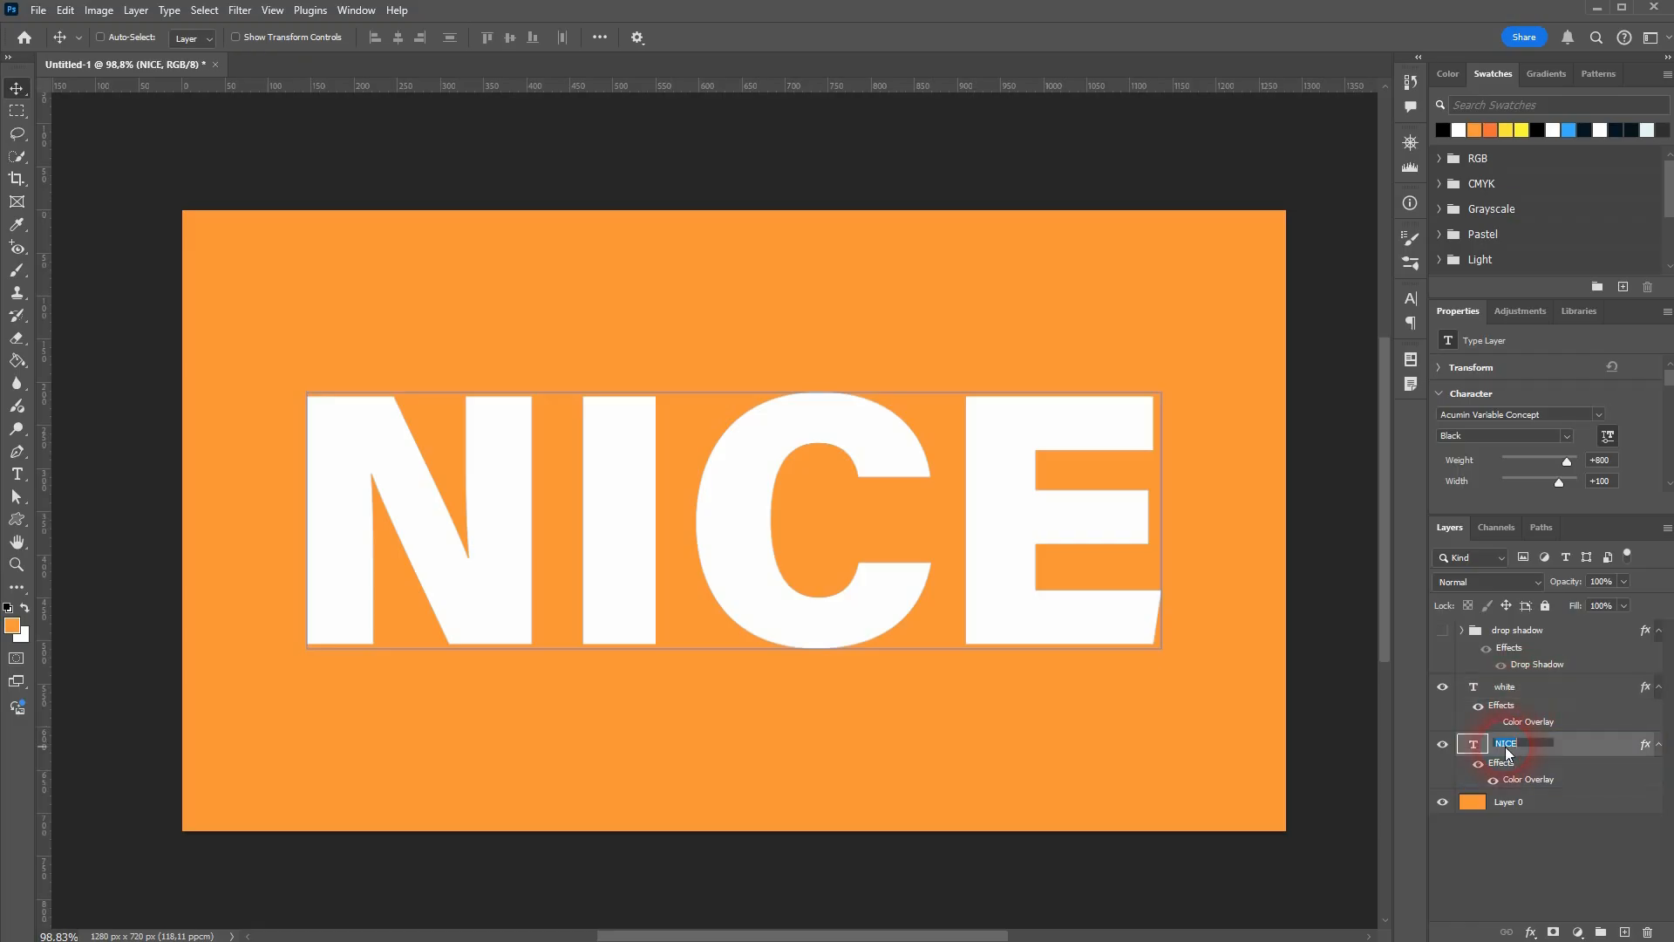
pyautogui.write('black')
pyautogui.press('Return')
# - Free-transform the black text layer, nudging it one pixel up and one pixel left
pyautogui.hotkey('ctrl', 't')
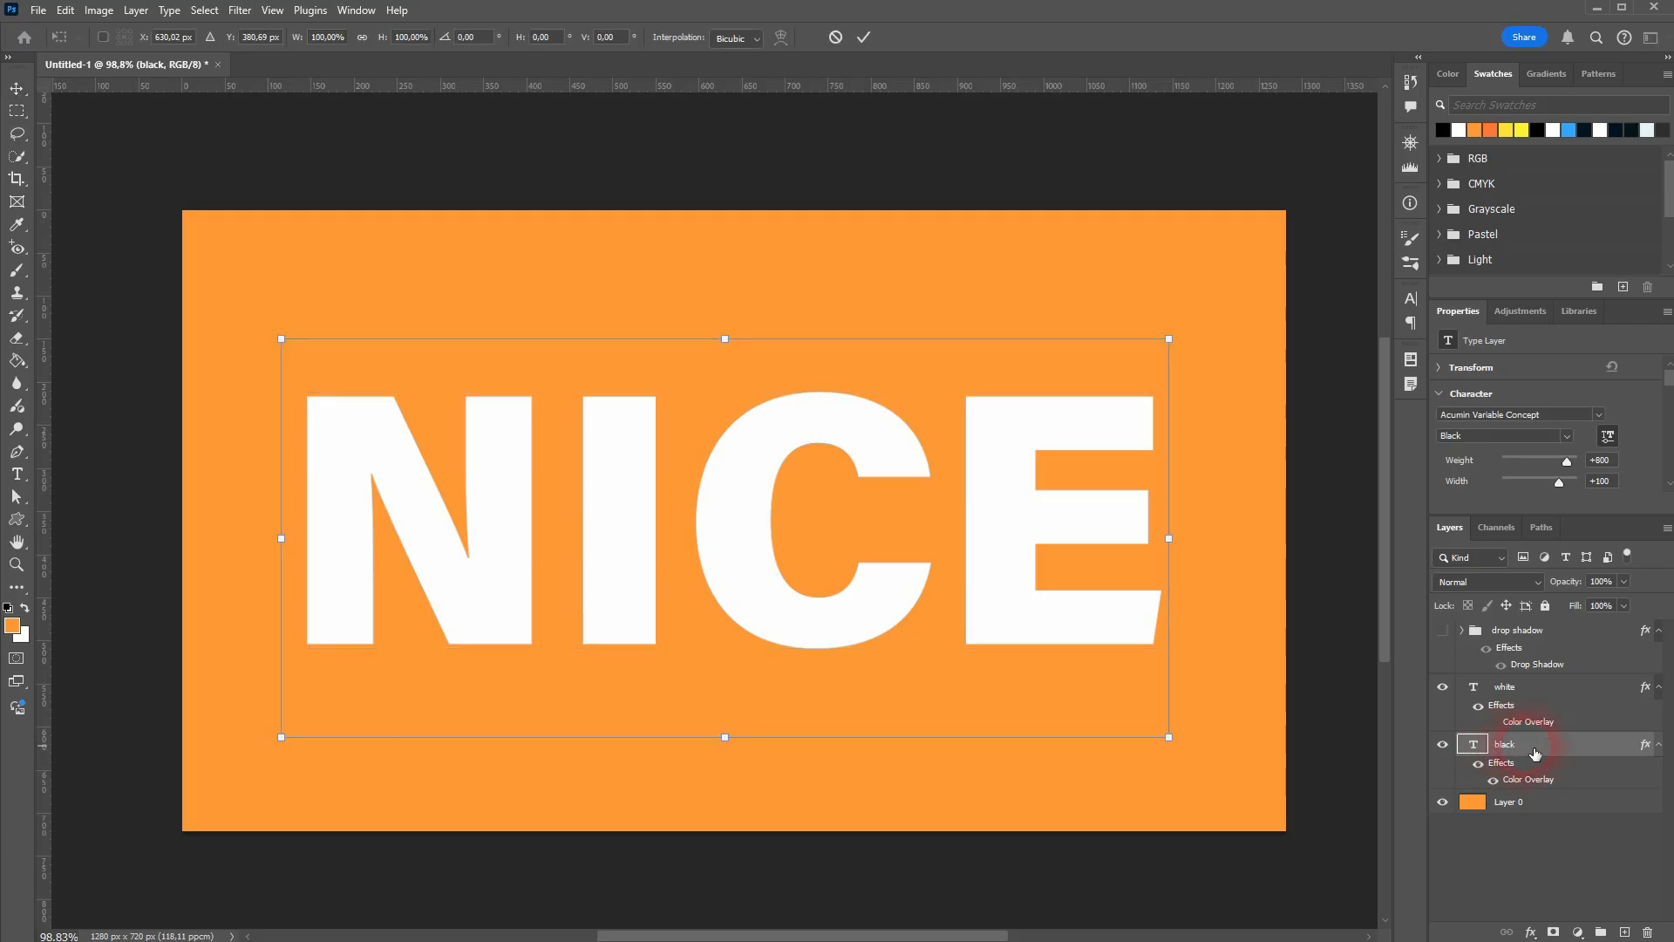
pyautogui.press('Up')
pyautogui.press('Left')
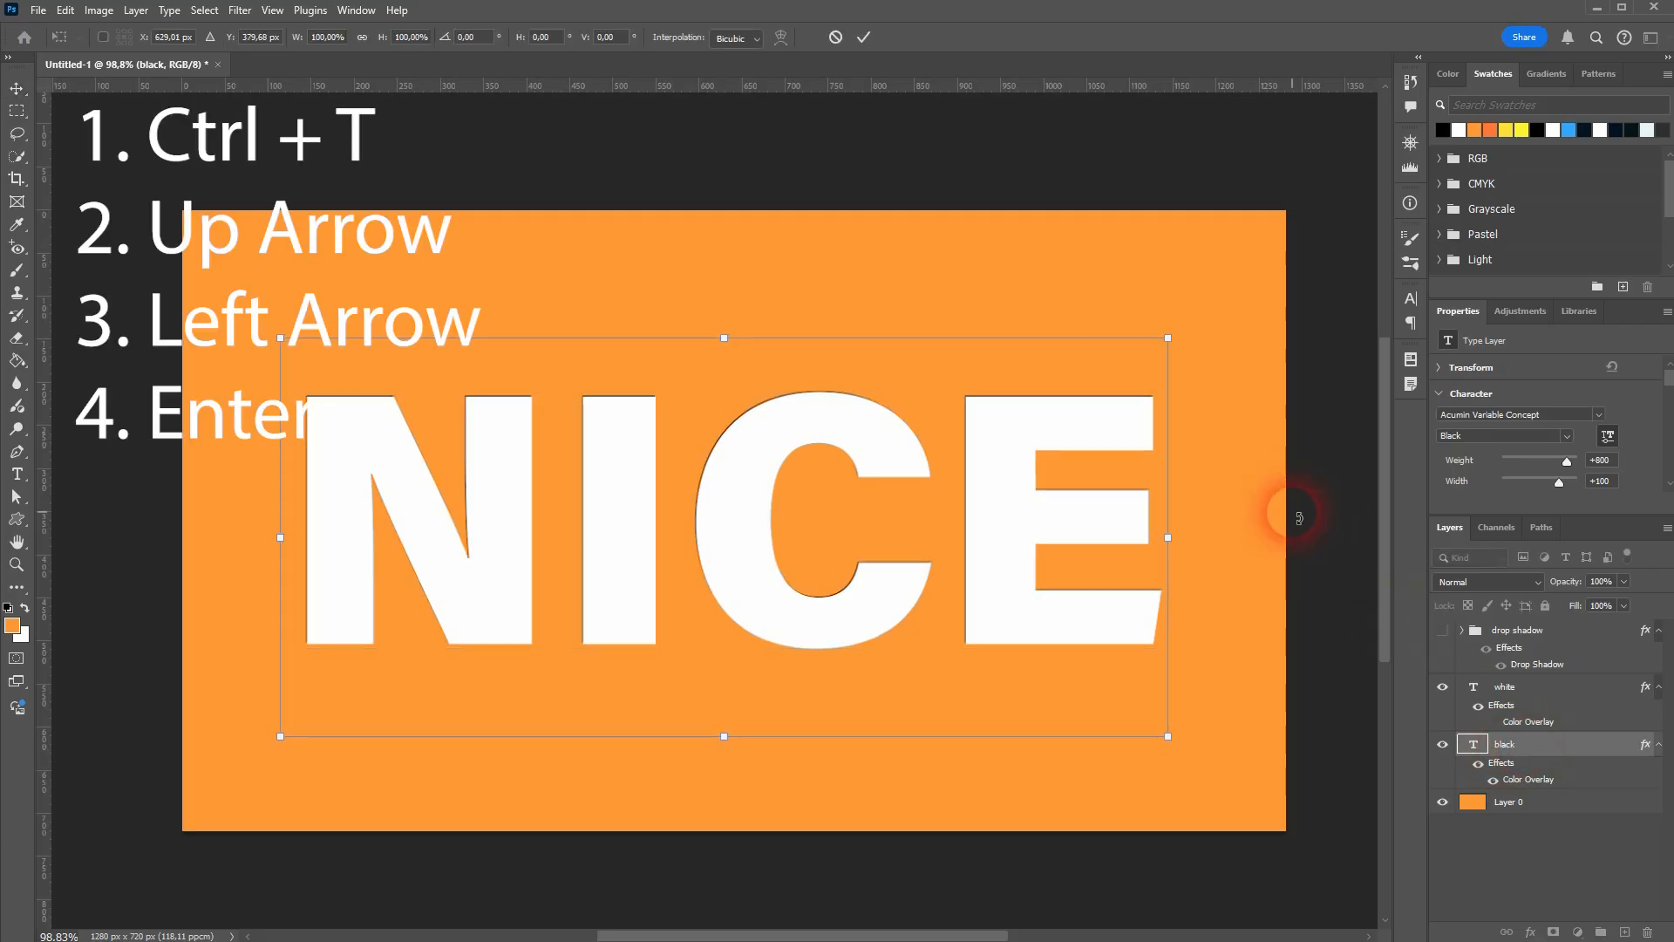
pyautogui.press('Return')
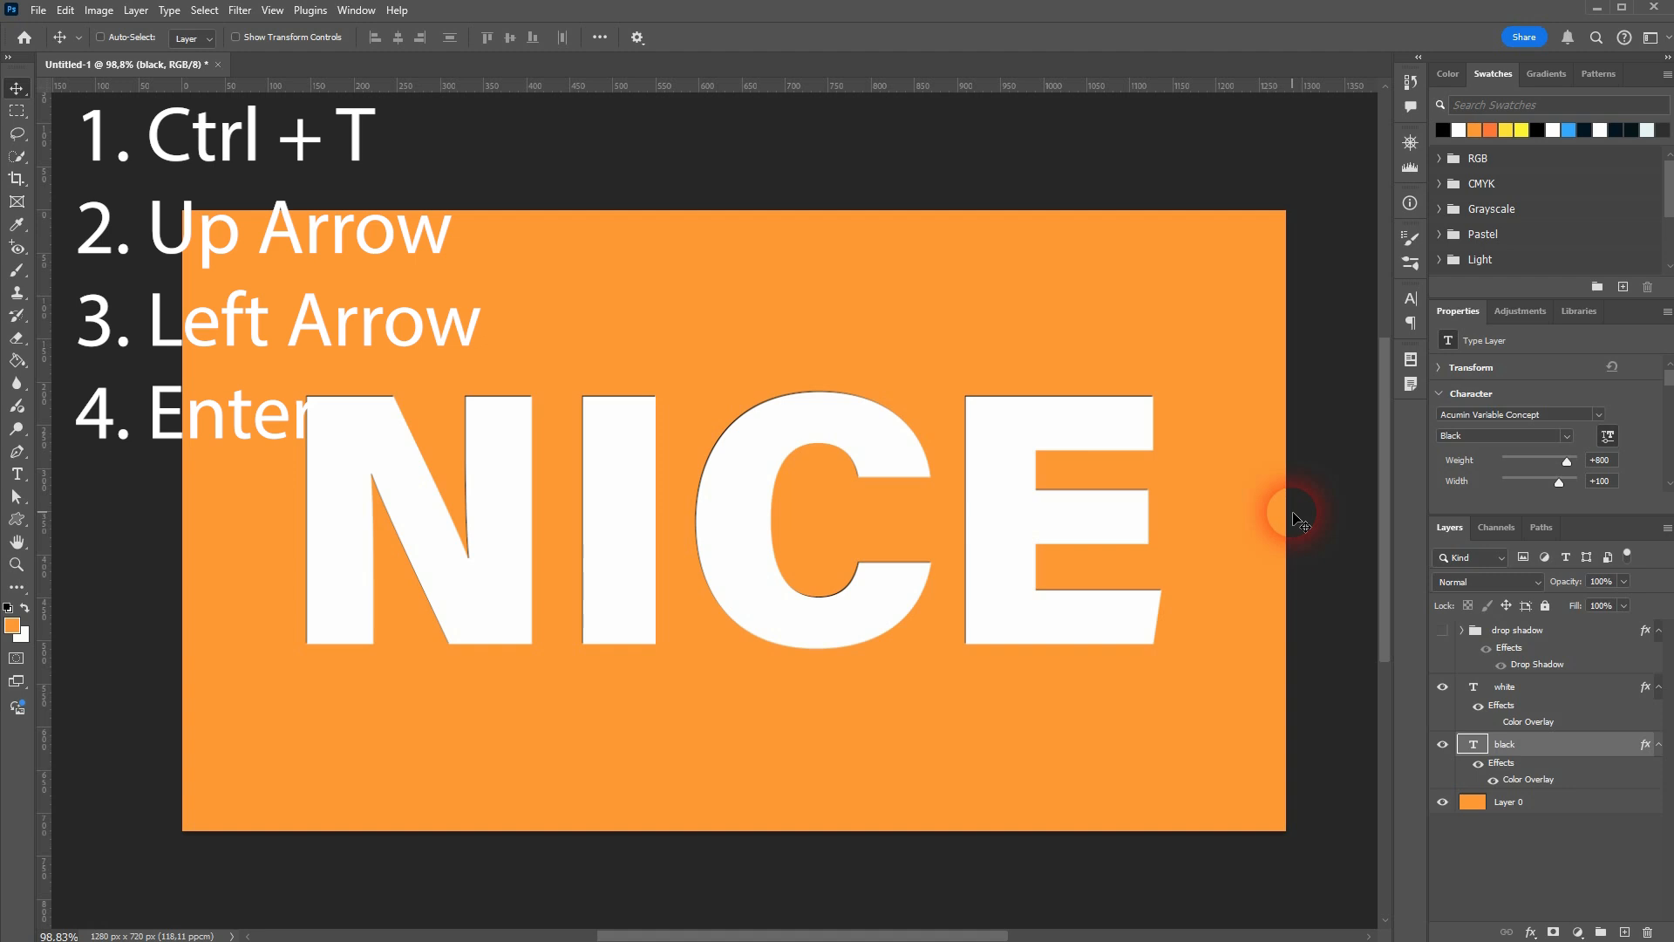
# - Try building a black extrusion towards the upper left by repeating the nudge on 16 new duplicates of the black layer
pyautogui.keyDown('ctrl'); pyautogui.click(366, 394); pyautogui.keyUp('ctrl')
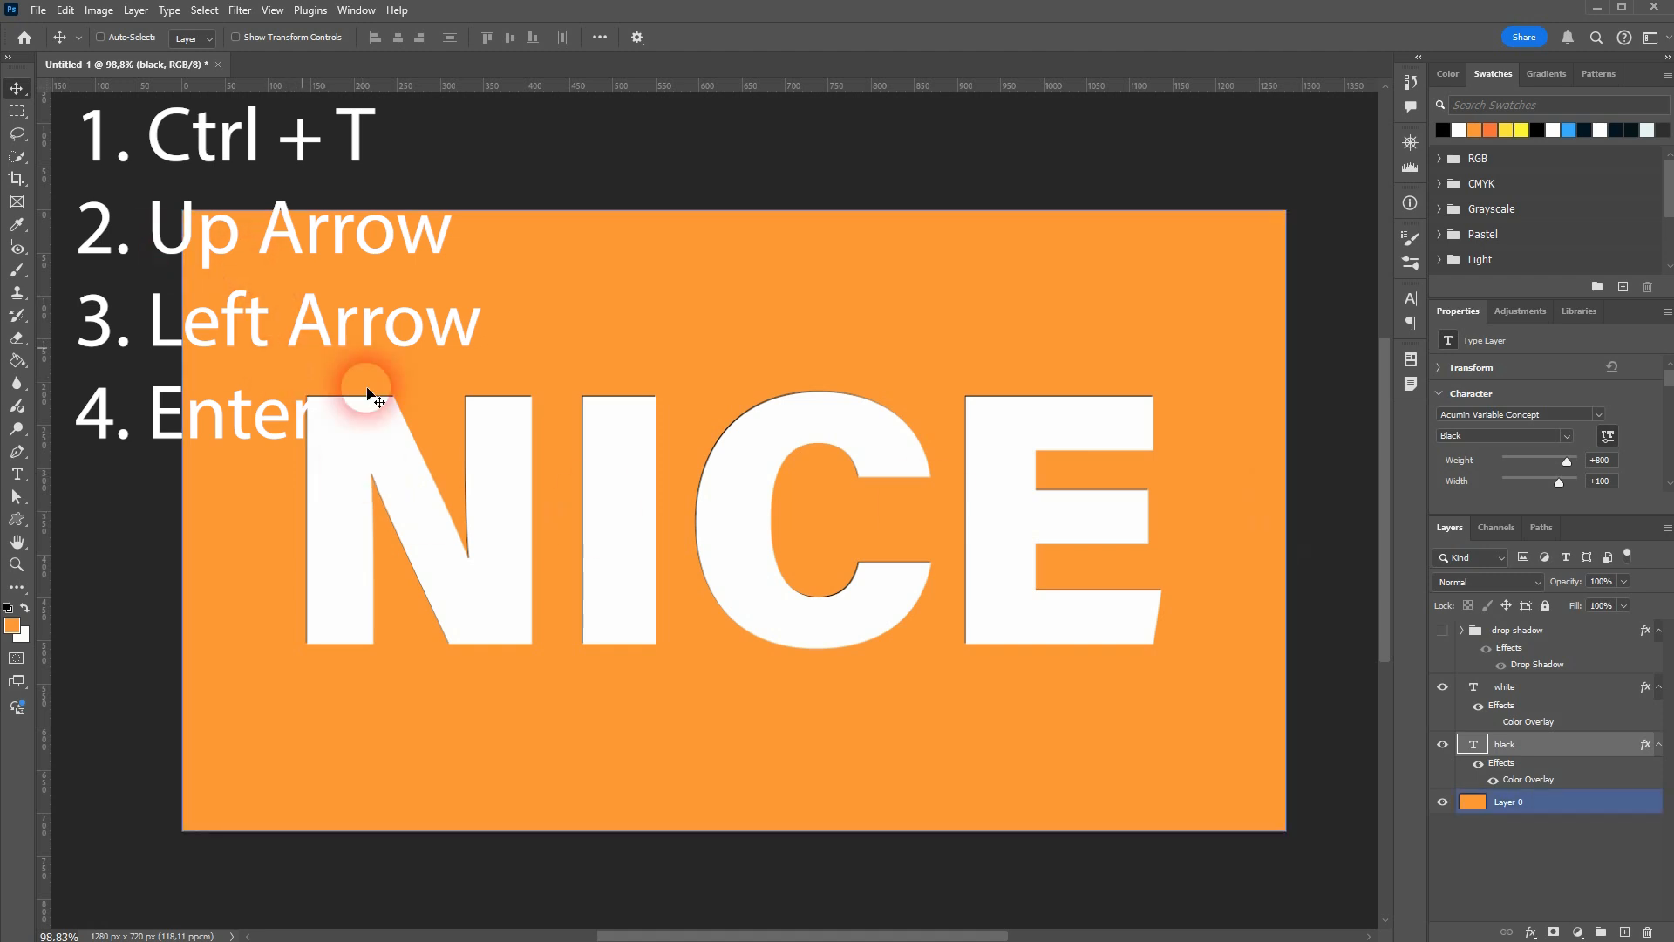
pyautogui.click(1639, 742)
pyautogui.hotkey('ctrl', 'j')
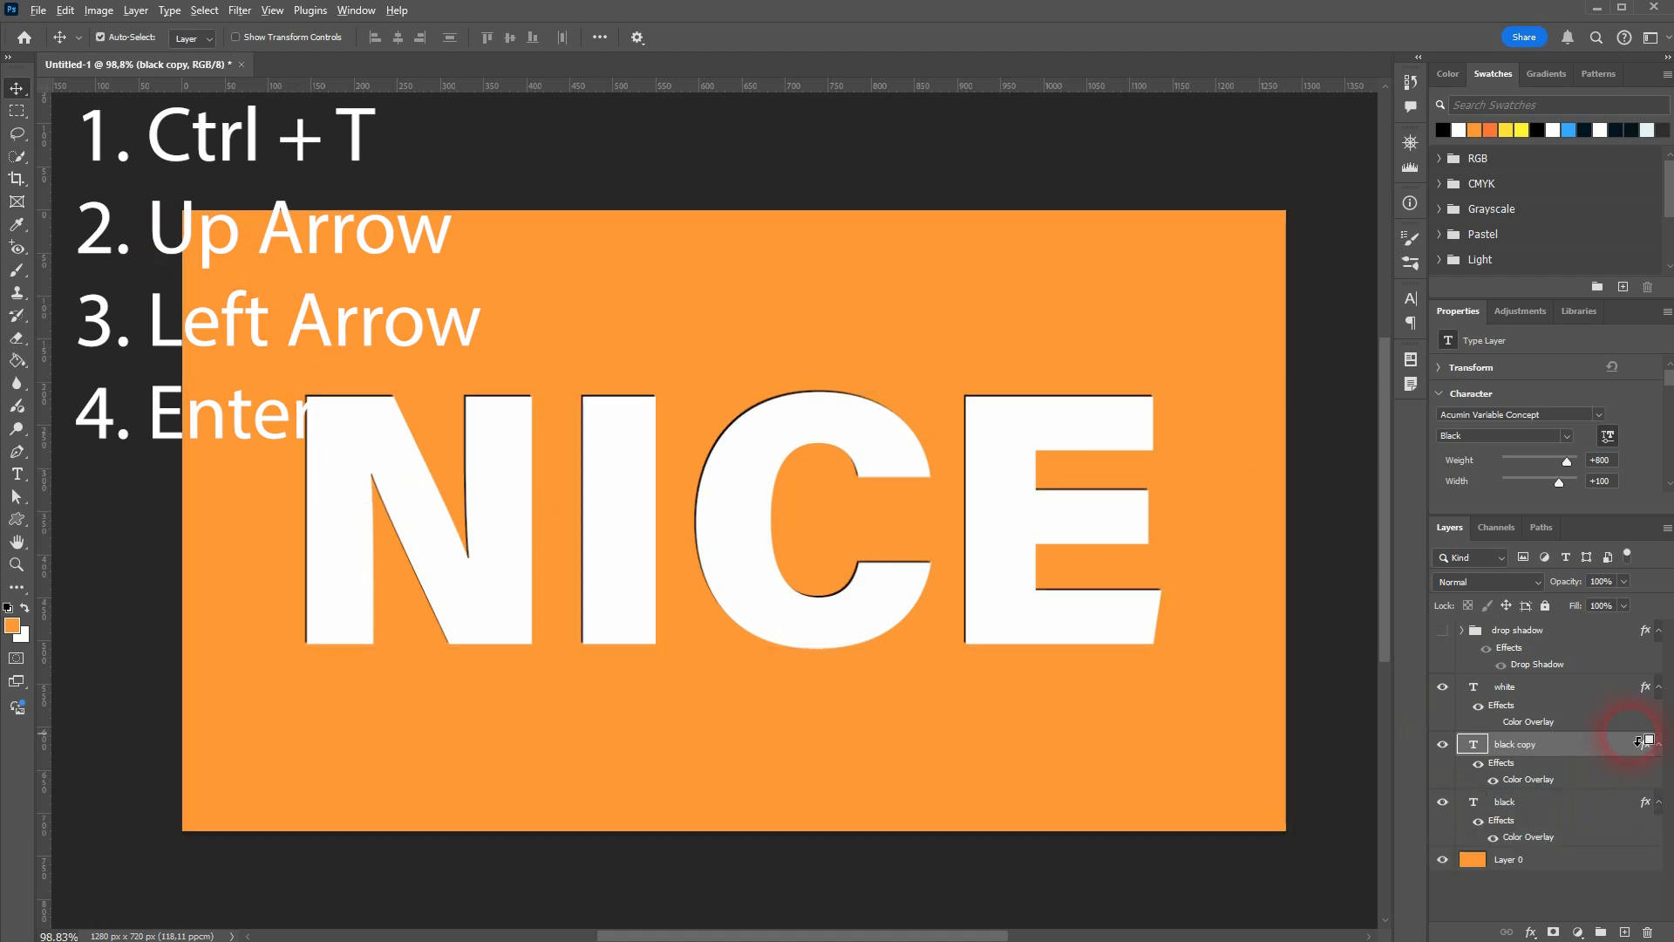
pyautogui.hotkey('ctrl', 'alt', 'shift', 't')
pyautogui.hotkey('ctrl', 'alt', 'shift', 't')
pyautogui.hotkey('ctrl', 'alt', 'shift', 't')
pyautogui.hotkey('ctrl', 'alt', 'shift', 't')
pyautogui.hotkey('ctrl', 'alt', 'shift', 't')
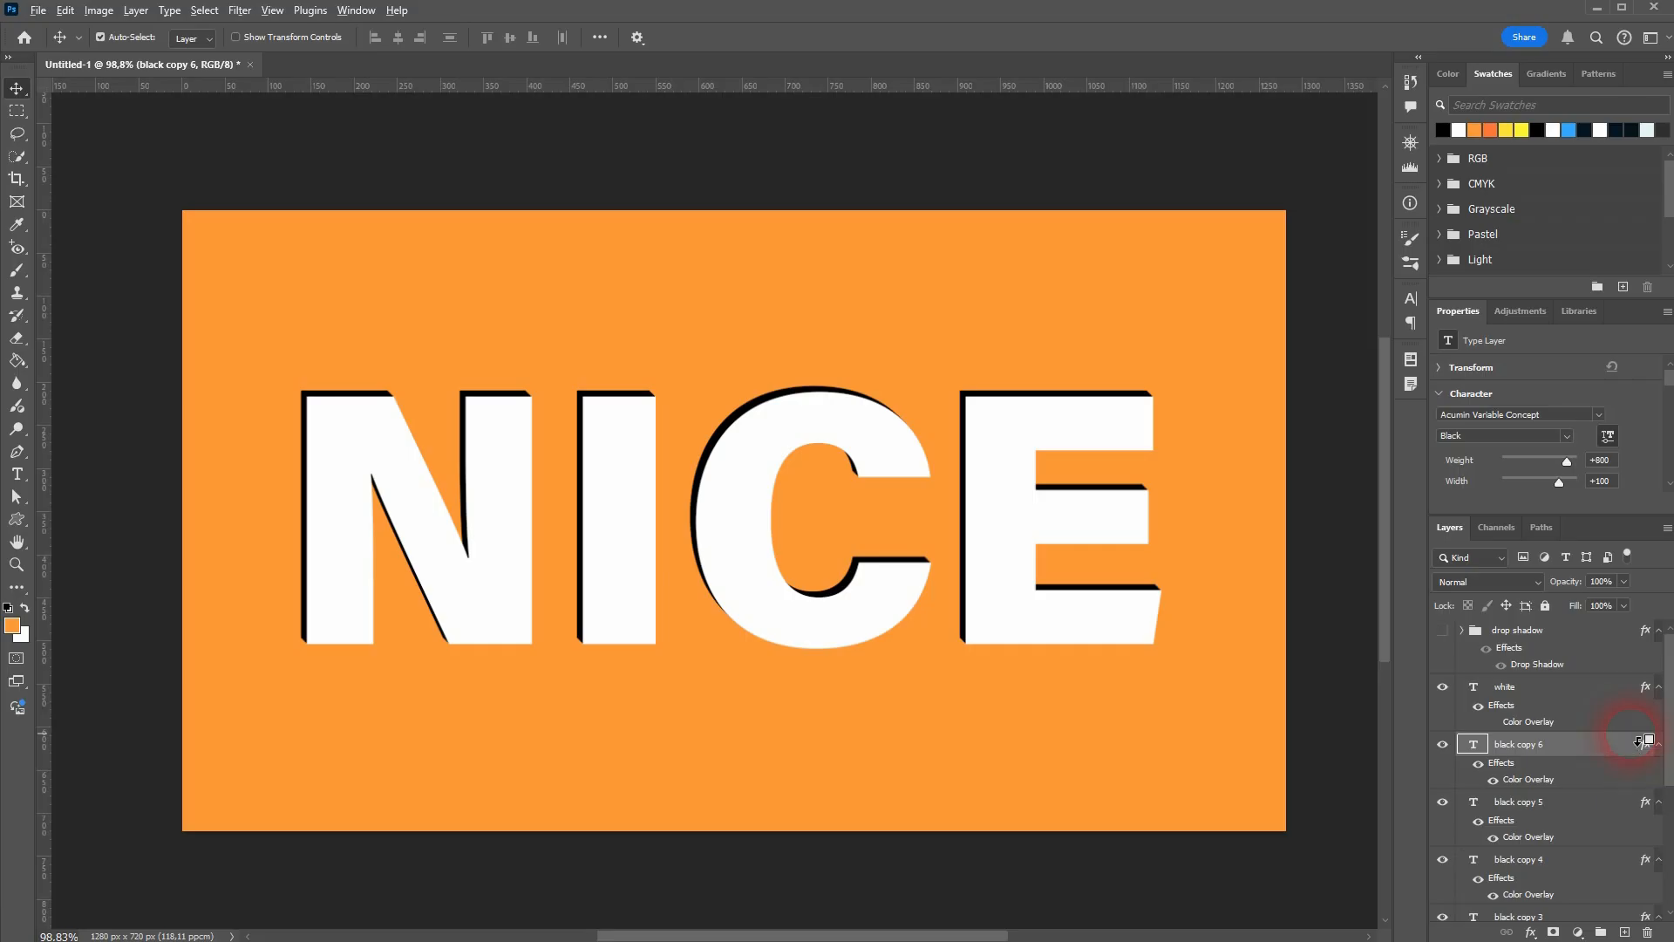
pyautogui.hotkey('ctrl', 'alt', 'shift', 't')
pyautogui.hotkey('ctrl', 'alt', 'shift', 't')
pyautogui.hotkey('ctrl', 'alt', 'shift', 't')
pyautogui.hotkey('ctrl', 'alt', 'shift', 't')
pyautogui.hotkey('ctrl', 'alt', 'shift', 't')
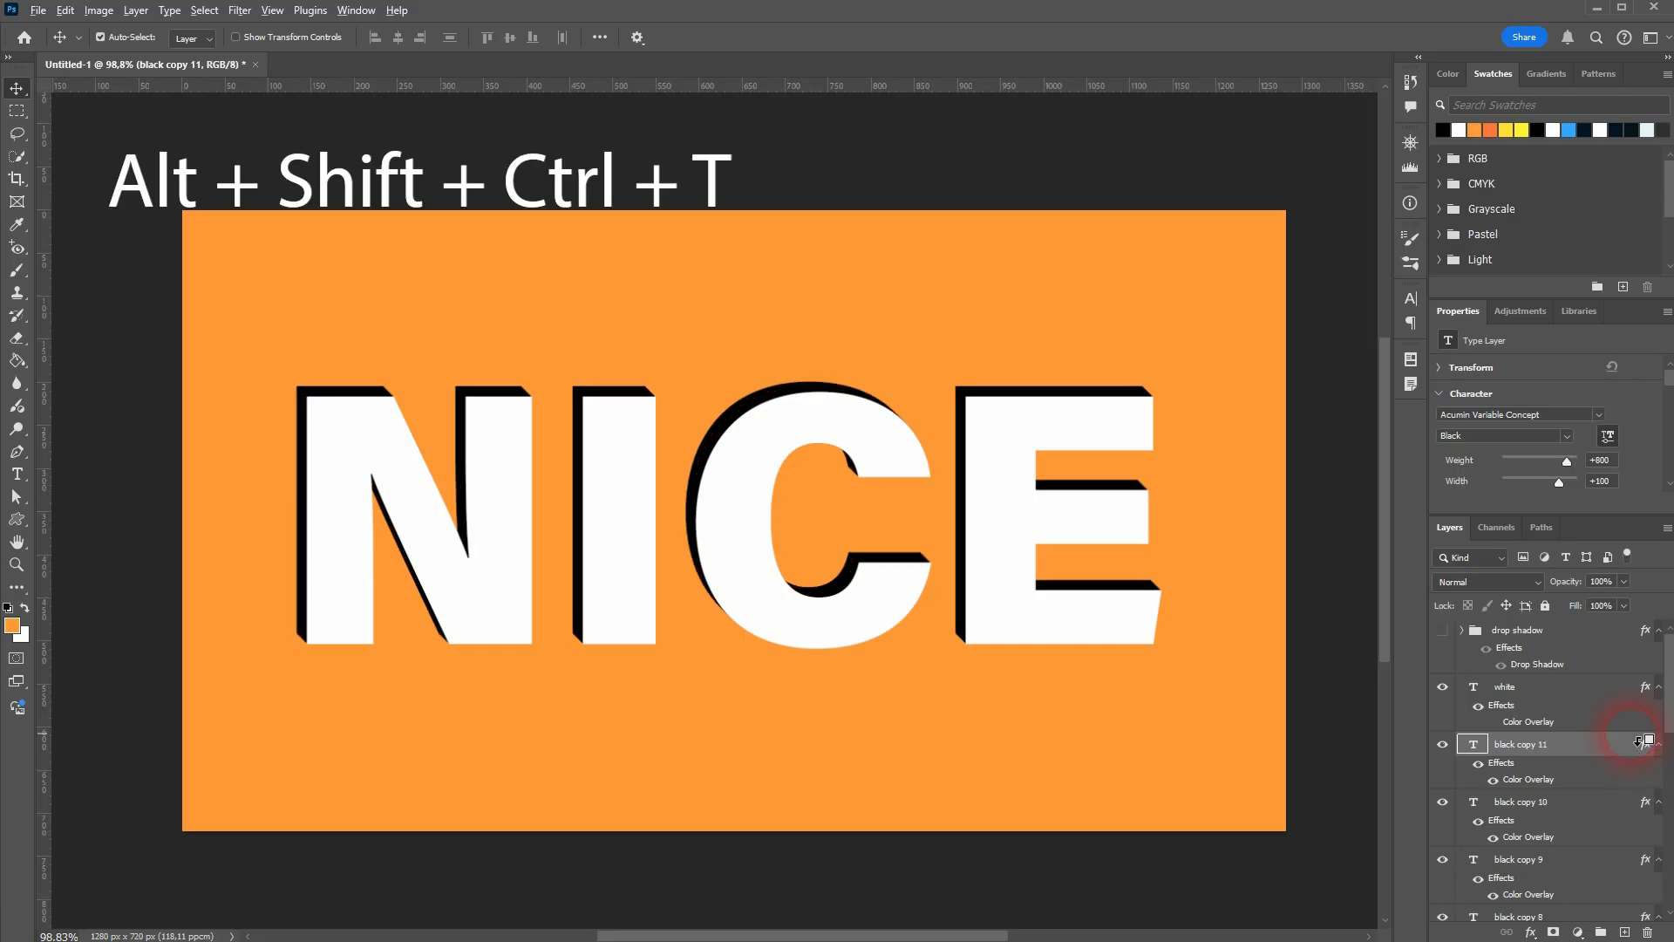
pyautogui.hotkey('ctrl', 'alt', 'shift', 't')
pyautogui.hotkey('ctrl', 'alt', 'shift', 't')
pyautogui.hotkey('ctrl', 'alt', 'shift', 't')
pyautogui.hotkey('ctrl', 'alt', 'shift', 't')
pyautogui.hotkey('ctrl', 'alt', 'shift', 't')
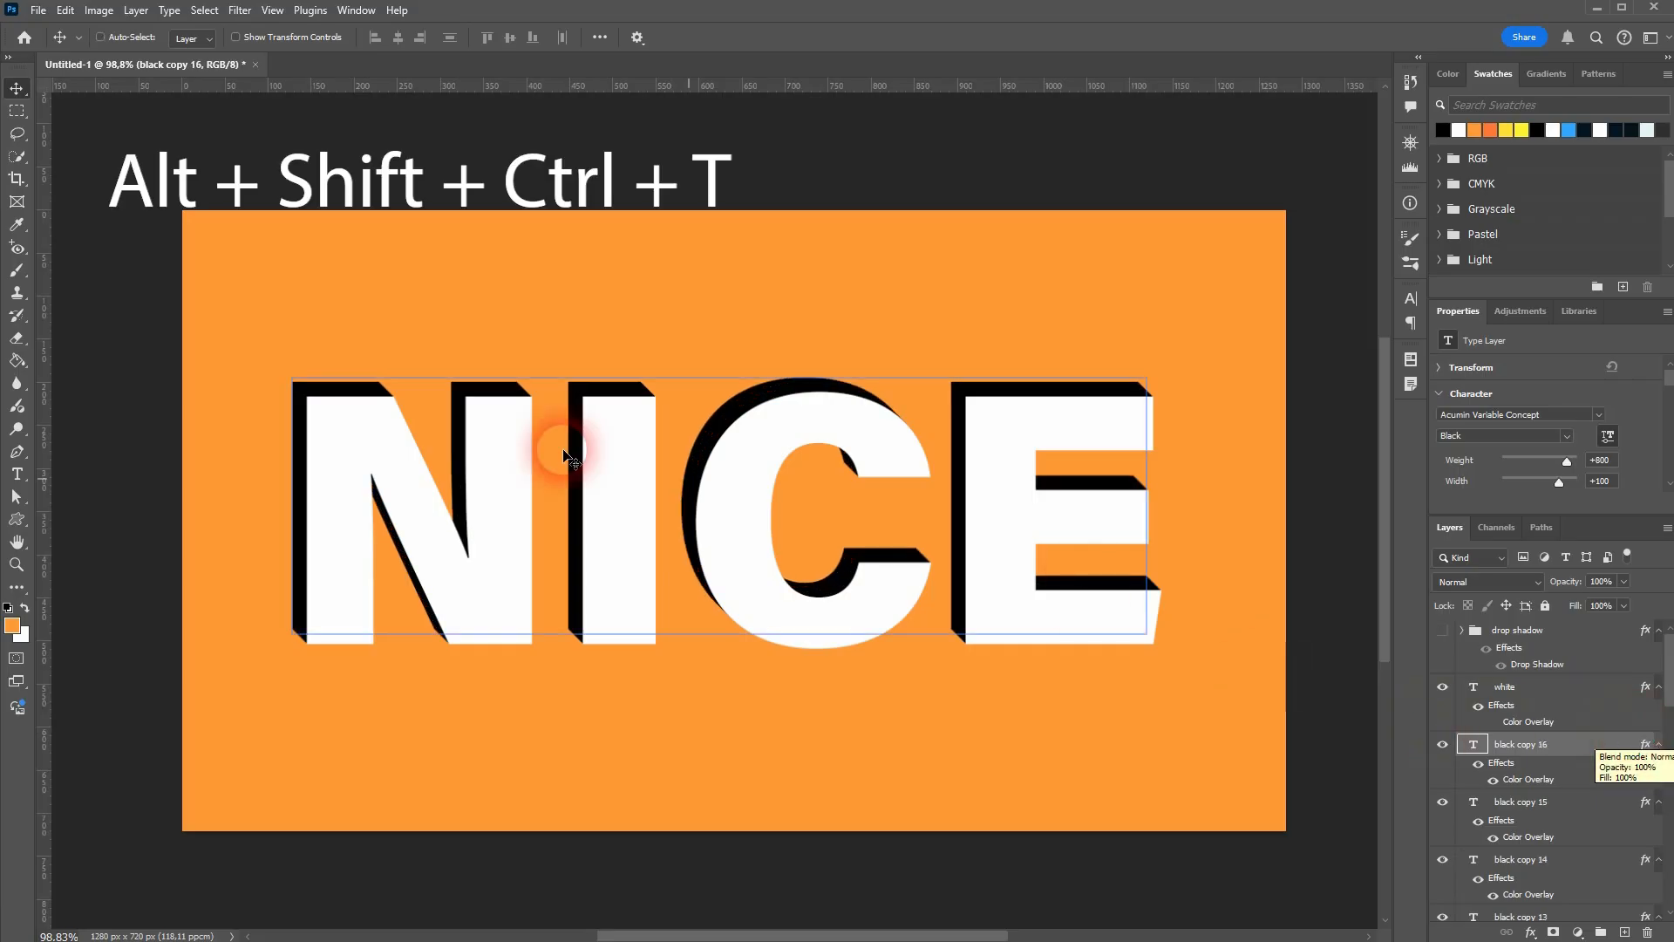
# - Undo the nudged black duplicates and the upper-left nudge of the black layer
pyautogui.scroll(-10, 1596, 785)
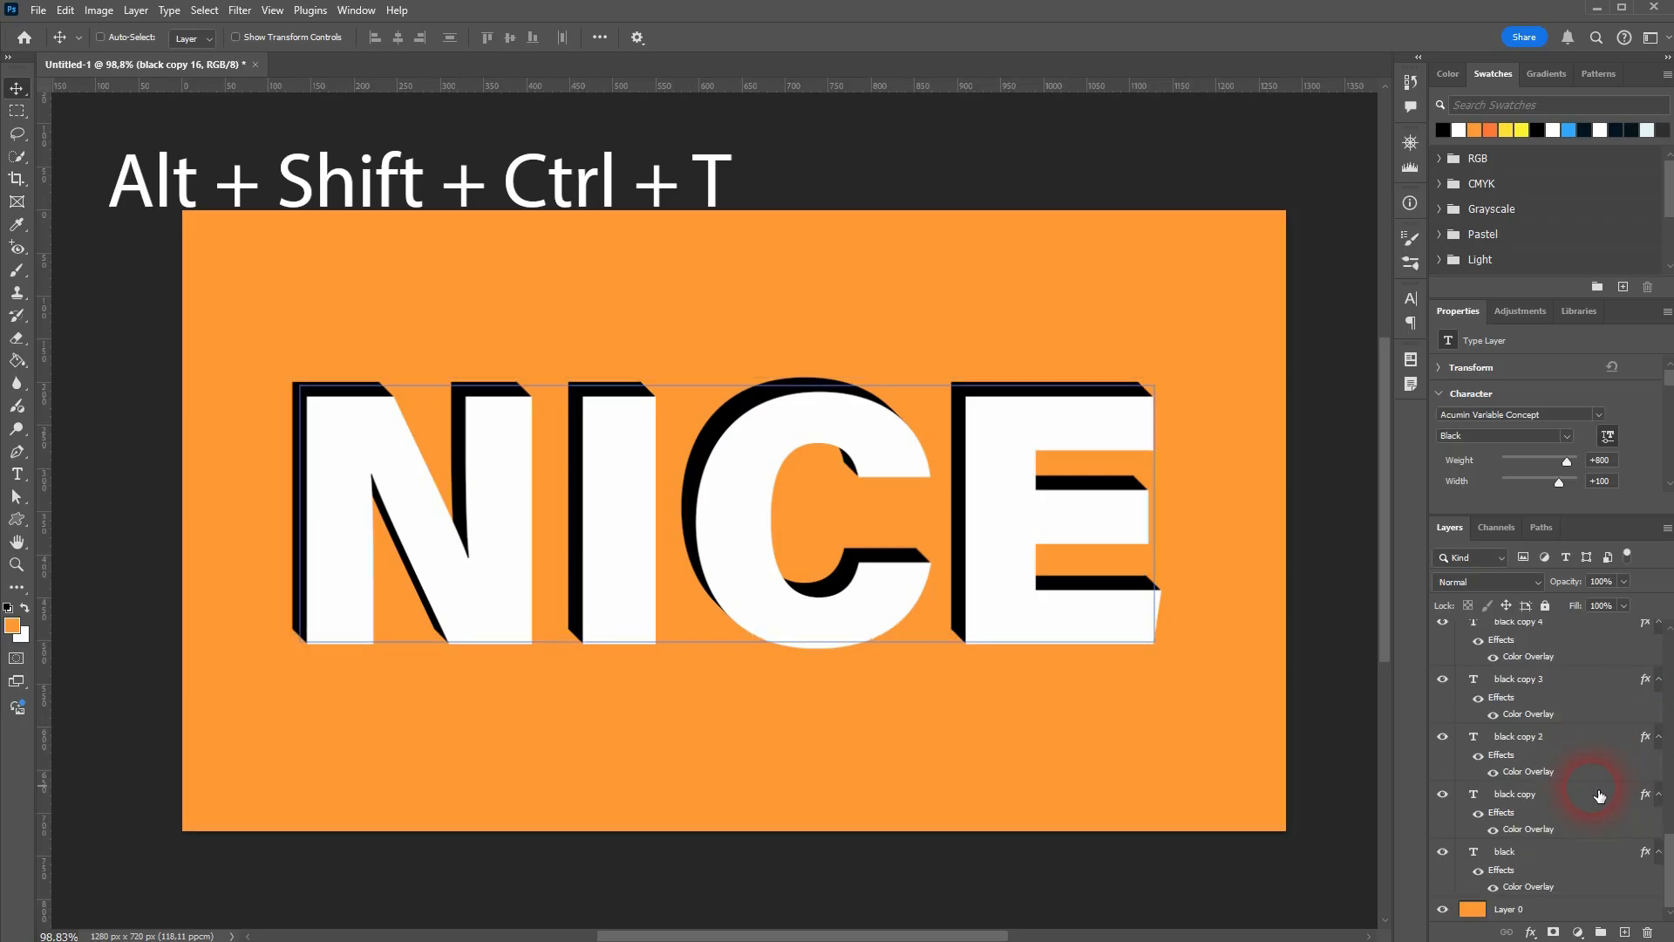
pyautogui.click(1593, 803)
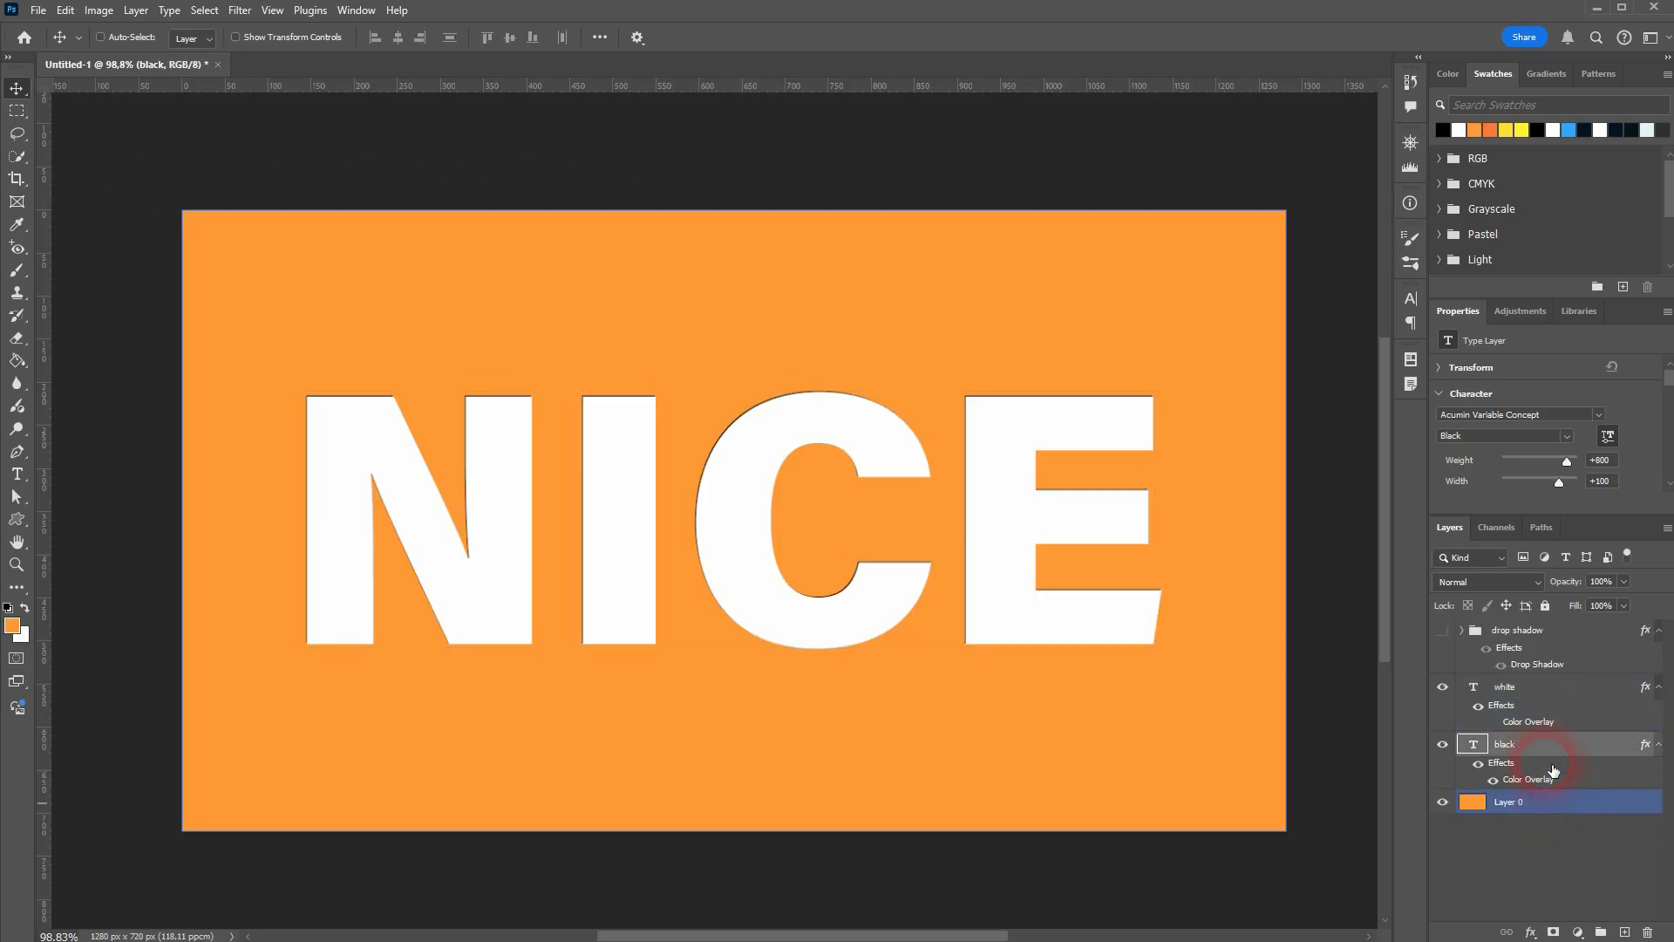
pyautogui.click(1532, 748)
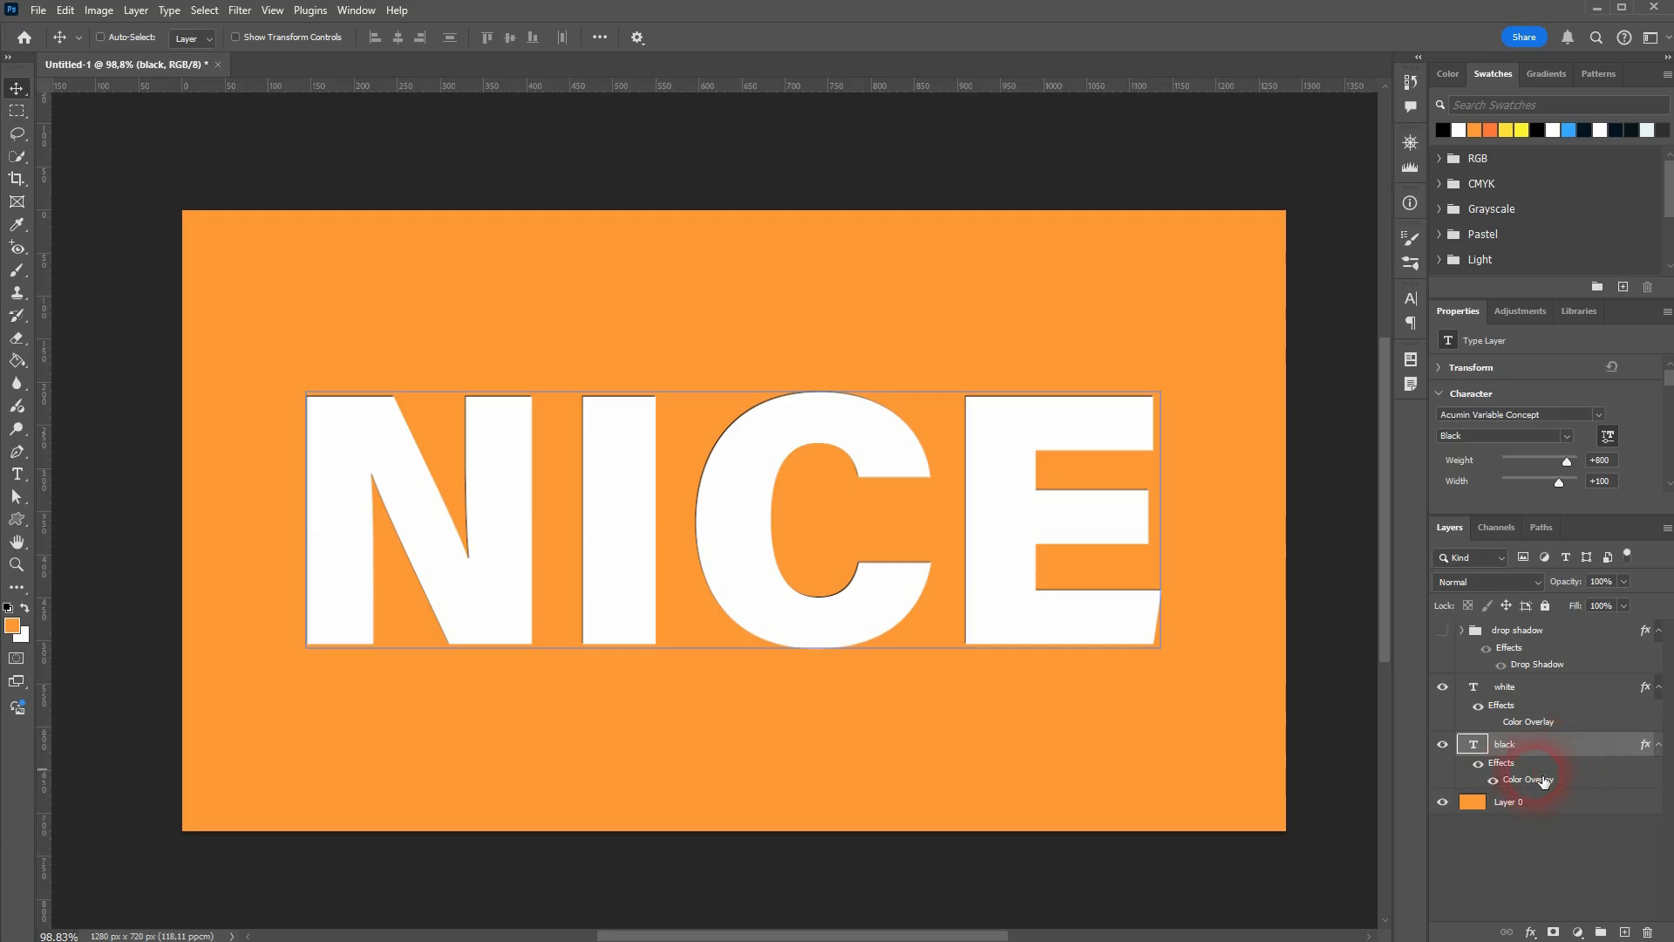
pyautogui.keyDown('ctrl'); pyautogui.click(729, 448); pyautogui.keyUp('ctrl')
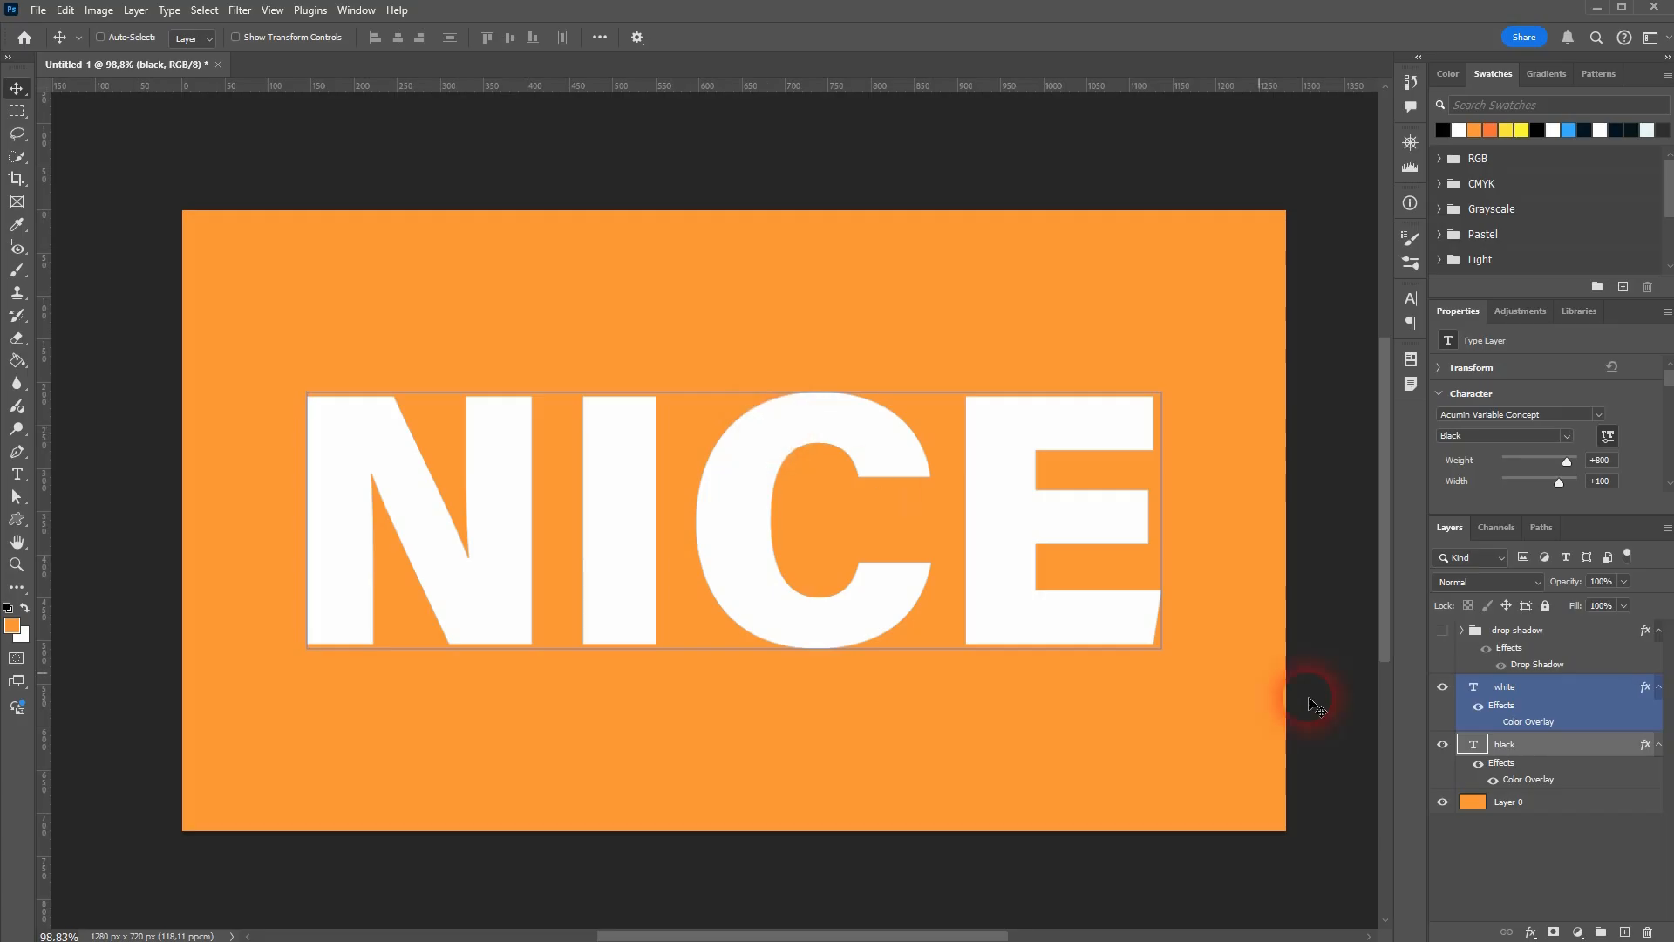
pyautogui.click(1580, 856)
# - Free-transform the black text layer, nudging it one pixel right and one pixel down
pyautogui.hotkey('ctrl', 't')
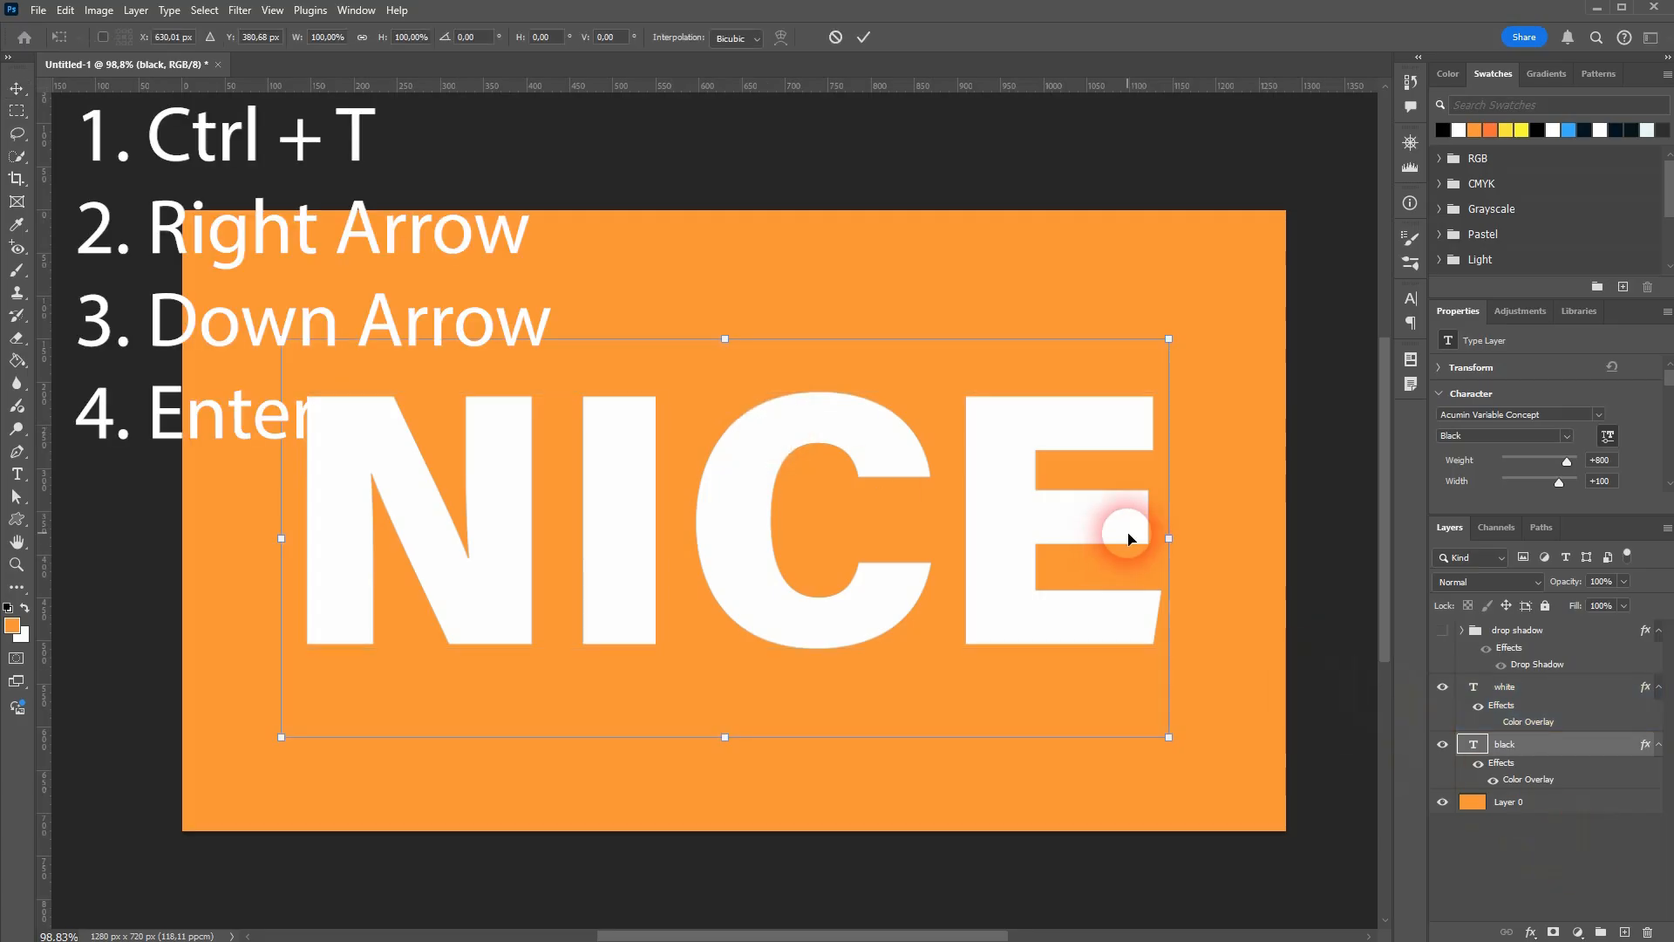
pyautogui.press('Right')
pyautogui.press('Down')
pyautogui.press('Return')
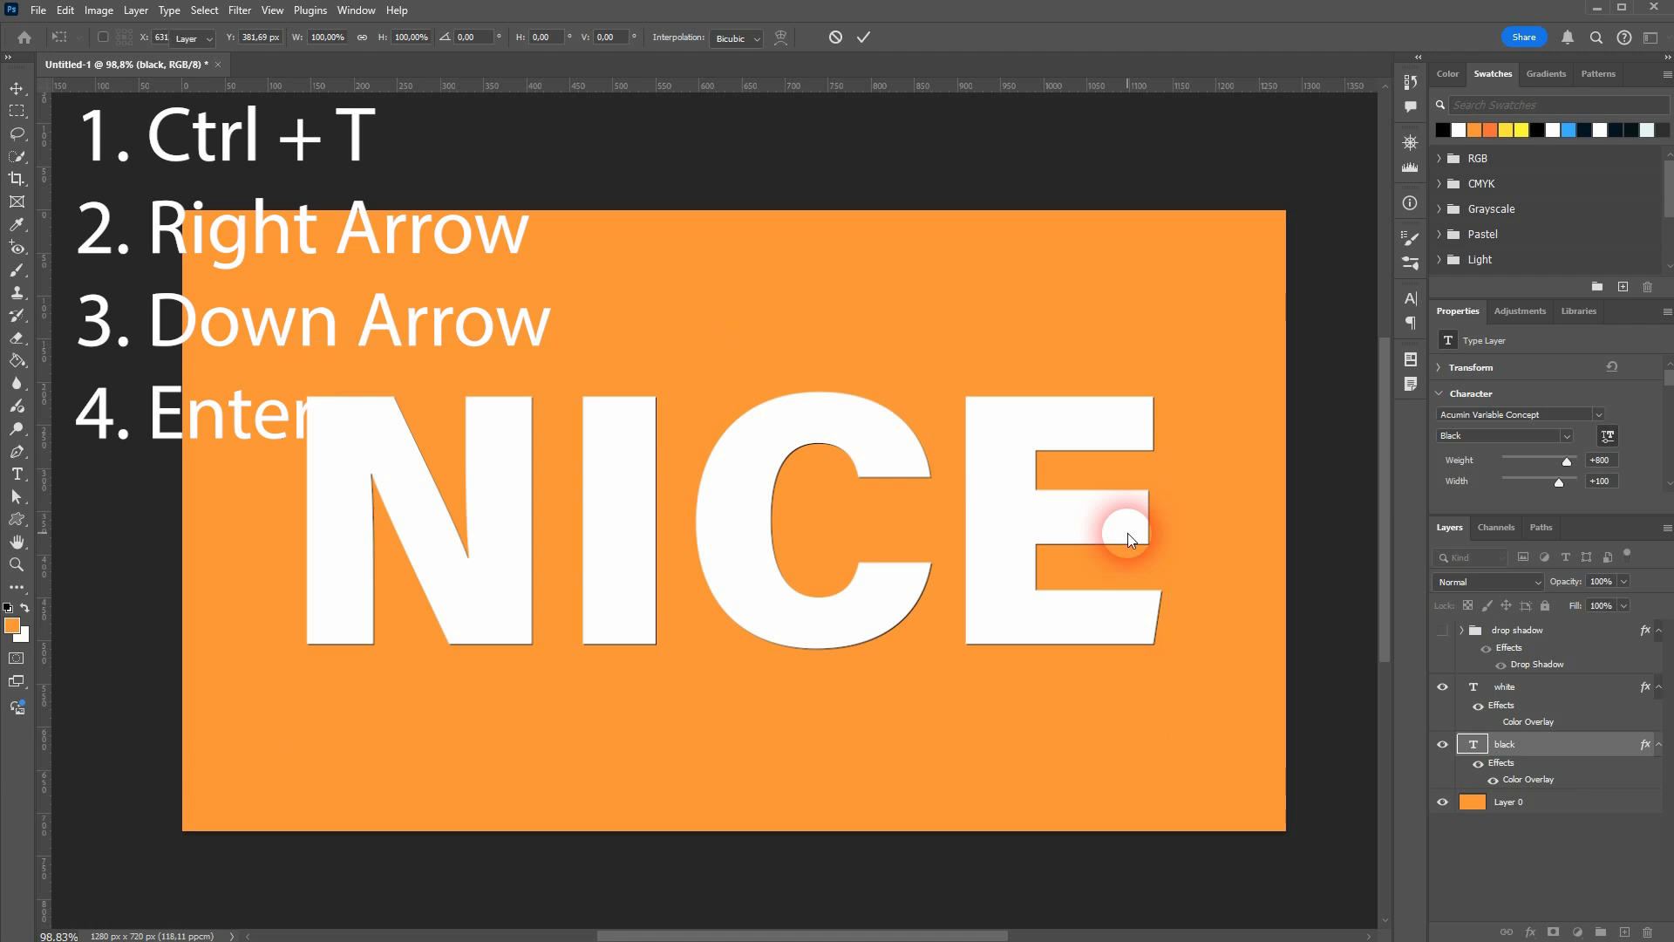
# - Repeat the right-and-down nudge on 31 new duplicates of the black layer to extrude a black shadow behind the white text
pyautogui.press('ctrl')
pyautogui.hotkey('ctrl', 'j')
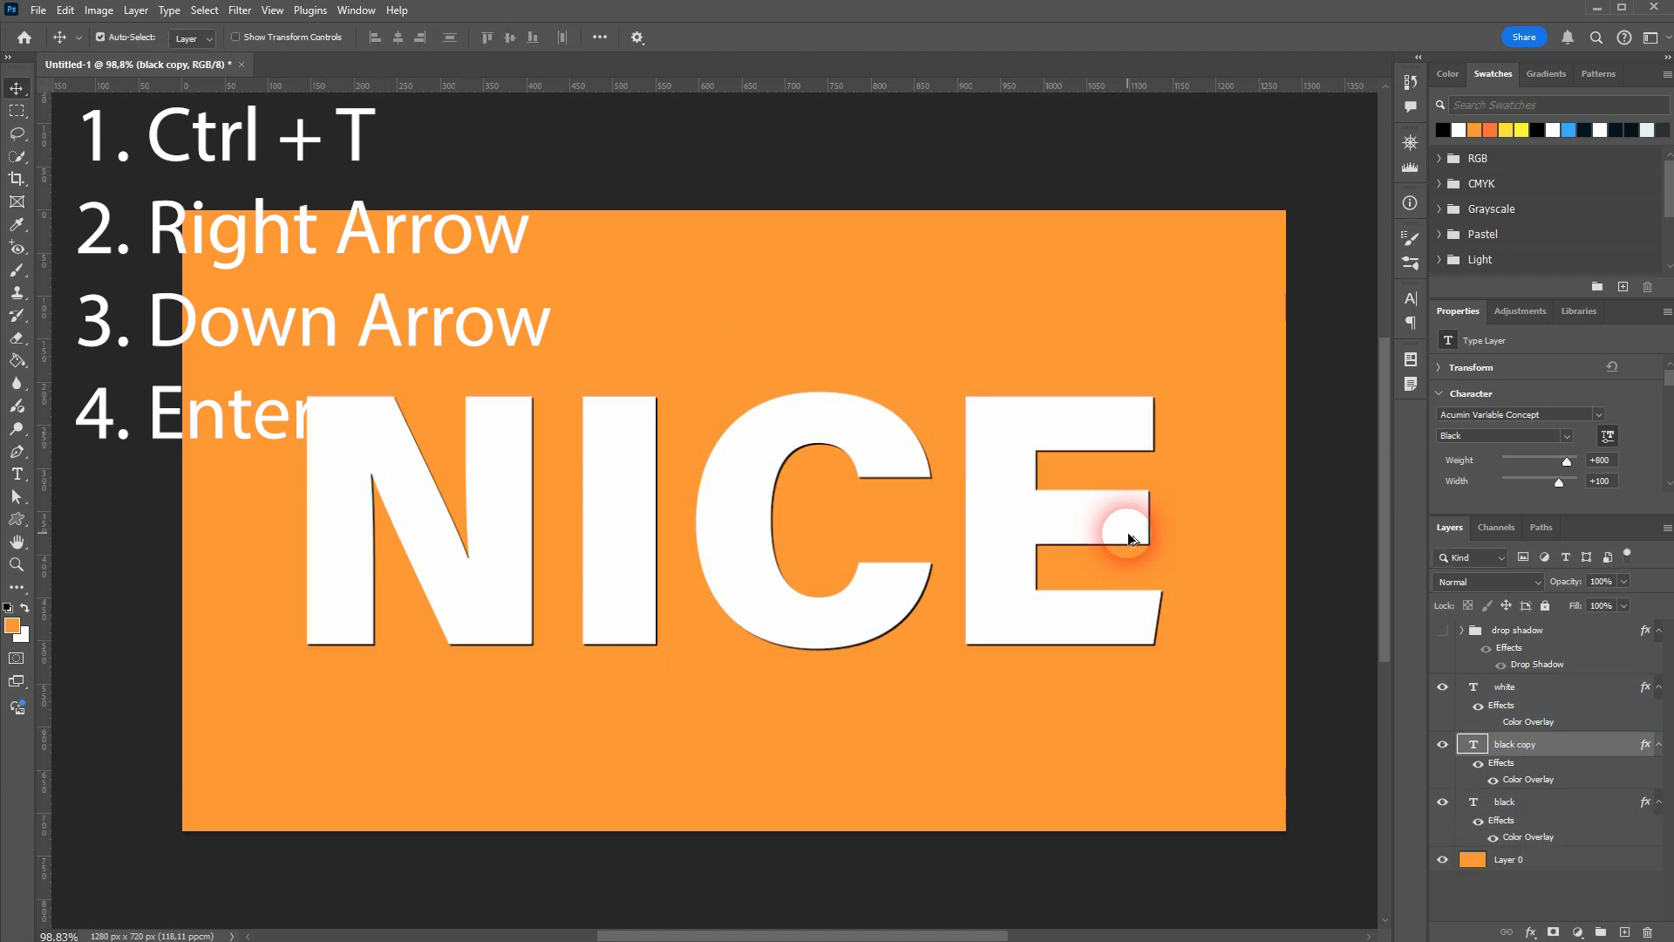
pyautogui.hotkey('ctrl', 'shift', 'alt', 't')
pyautogui.hotkey('ctrl', 'shift', 'alt', 't')
pyautogui.hotkey('ctrl', 'shift', 'alt', 't')
pyautogui.hotkey('ctrl', 'shift', 'alt', 't')
pyautogui.hotkey('ctrl', 'shift', 'alt', 't')
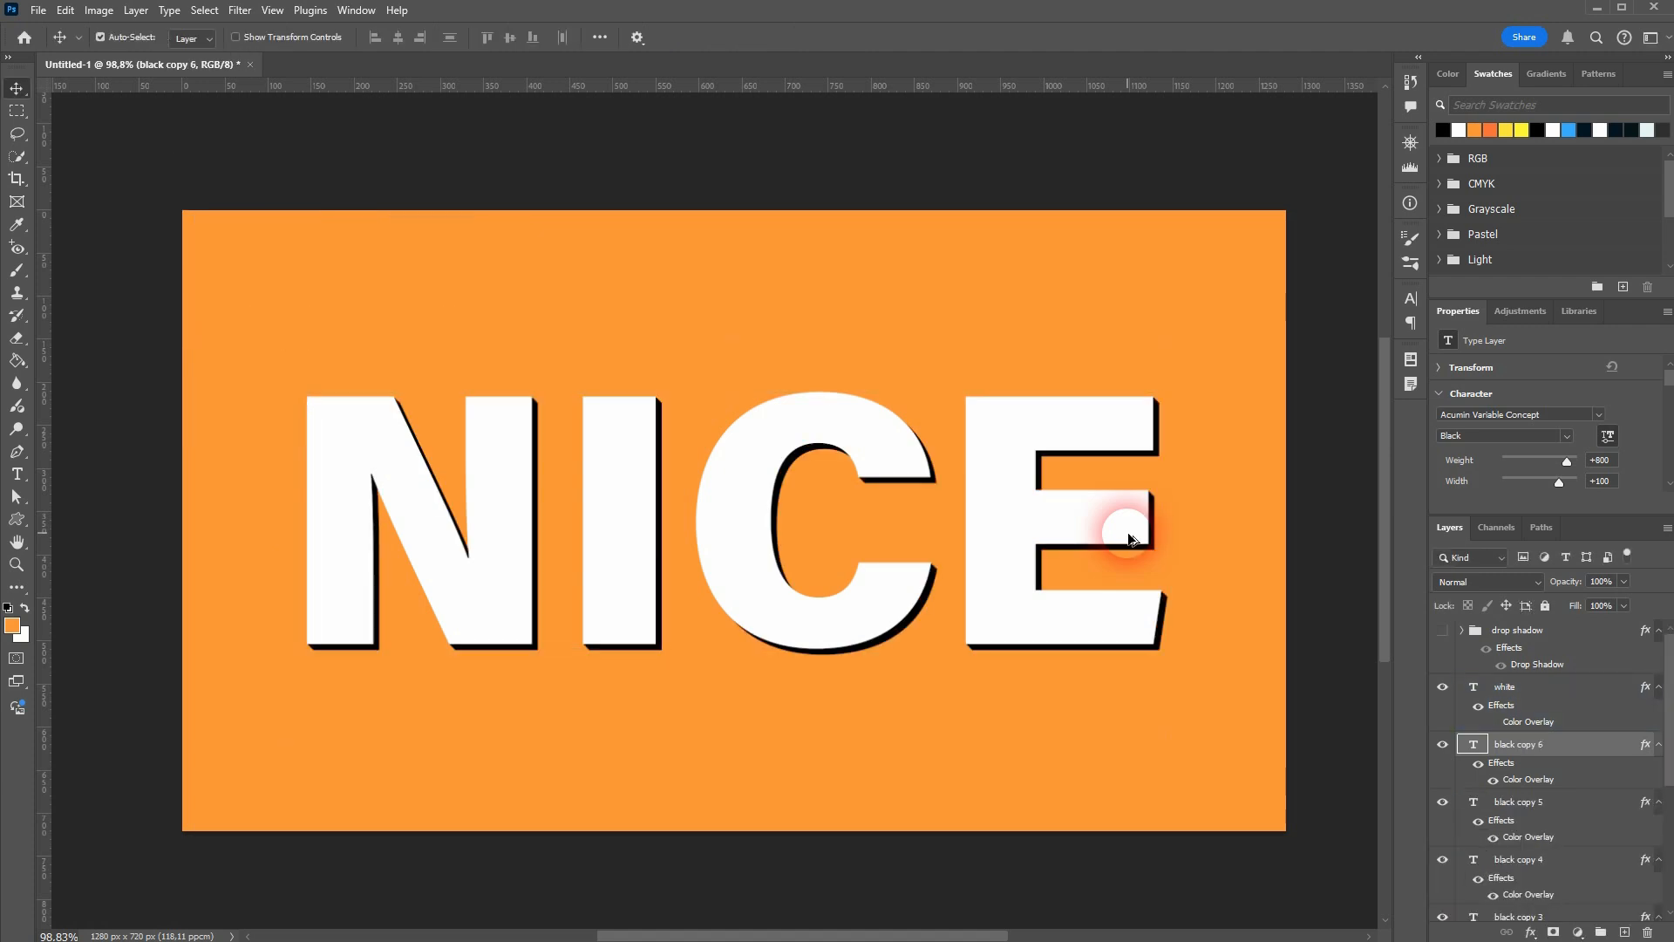
pyautogui.hotkey('ctrl', 'shift', 'alt', 't')
pyautogui.hotkey('ctrl', 'shift', 'alt', 't')
pyautogui.hotkey('ctrl', 'shift', 'alt', 't')
pyautogui.hotkey('ctrl', 'shift', 'alt', 't')
pyautogui.hotkey('ctrl', 'shift', 'alt', 't')
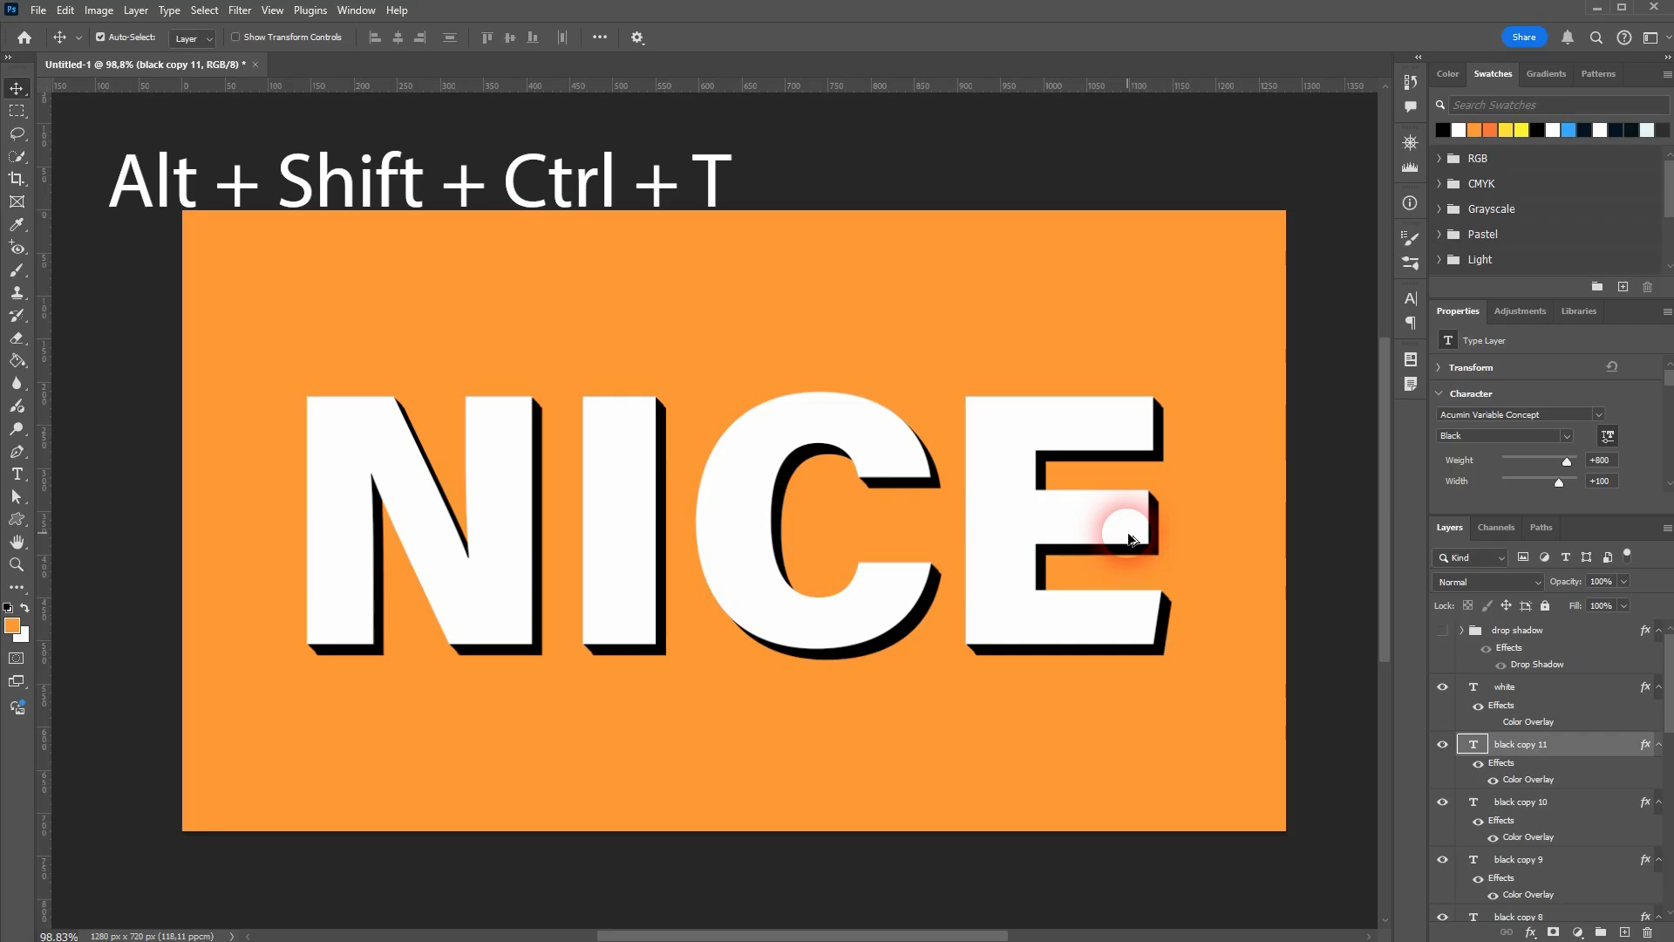
pyautogui.hotkey('ctrl', 'shift', 'alt', 't')
pyautogui.hotkey('ctrl', 'shift', 'alt', 't')
pyautogui.hotkey('ctrl', 'shift', 'alt', 't')
pyautogui.hotkey('ctrl', 'shift', 'alt', 't')
pyautogui.hotkey('ctrl', 'shift', 'alt', 't')
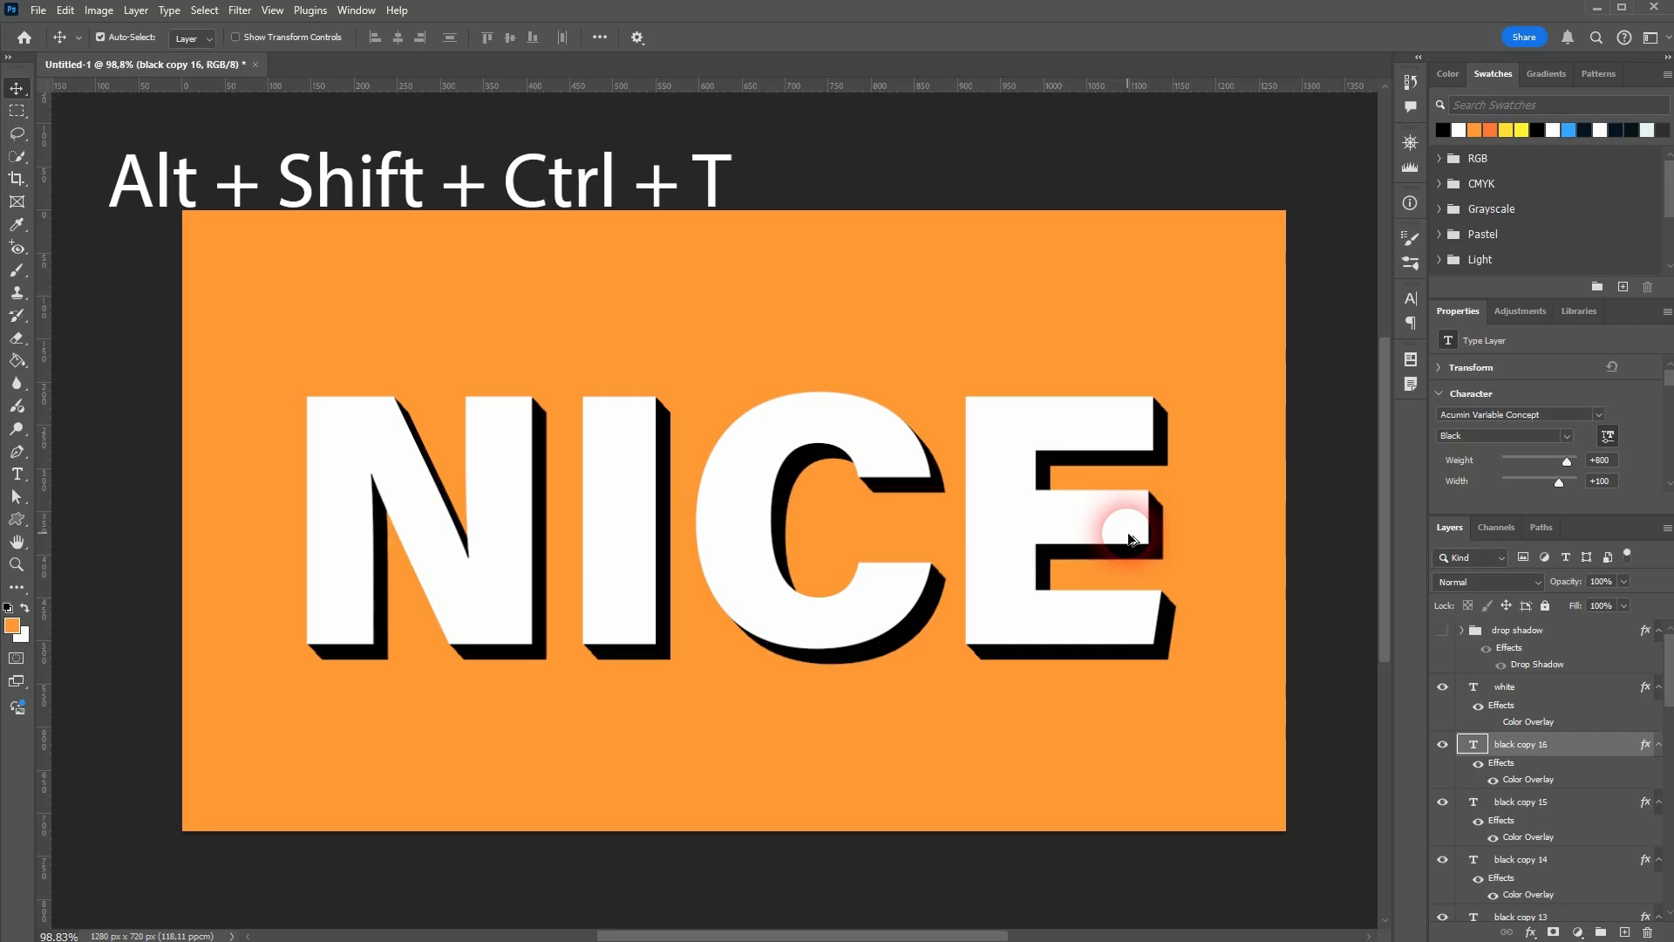
pyautogui.hotkey('ctrl', 'shift', 'alt', 't')
pyautogui.hotkey('ctrl', 'shift', 'alt', 't')
pyautogui.hotkey('ctrl', 'shift', 'alt', 't')
pyautogui.hotkey('ctrl', 'shift', 'alt', 't')
pyautogui.hotkey('ctrl', 'shift', 'alt', 't')
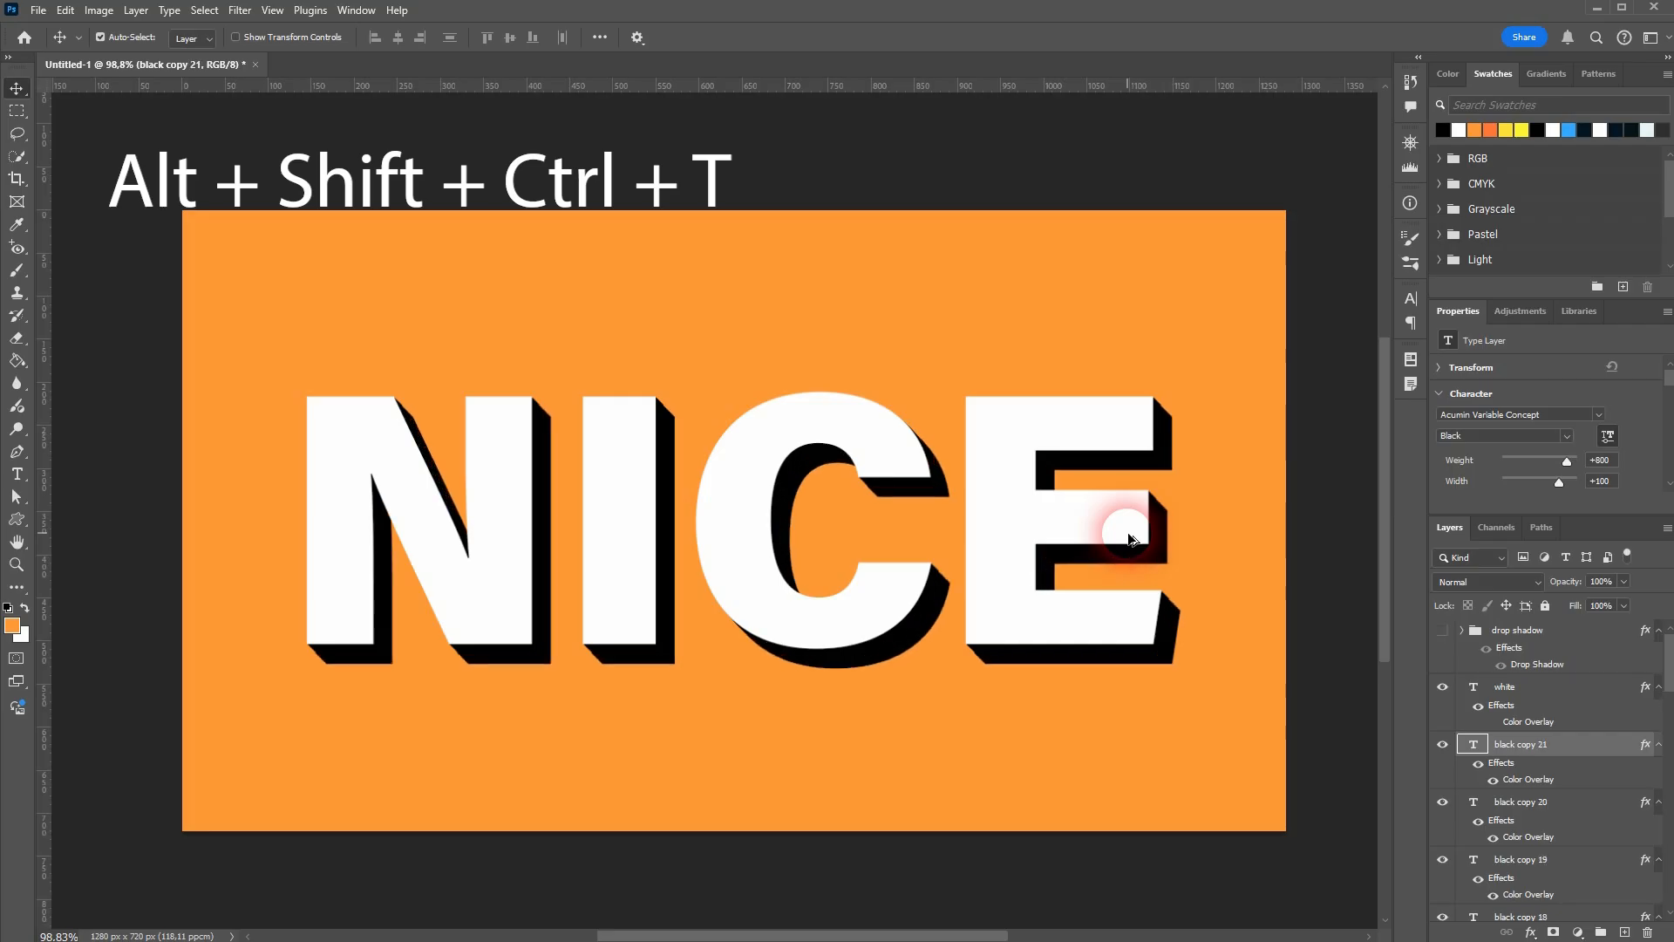
pyautogui.hotkey('ctrl', 'shift', 'alt', 't')
pyautogui.hotkey('ctrl', 'shift', 'alt', 't')
pyautogui.hotkey('ctrl', 'shift', 'alt', 't')
pyautogui.hotkey('ctrl', 'shift', 'alt', 't')
pyautogui.hotkey('ctrl', 'shift', 'alt', 't')
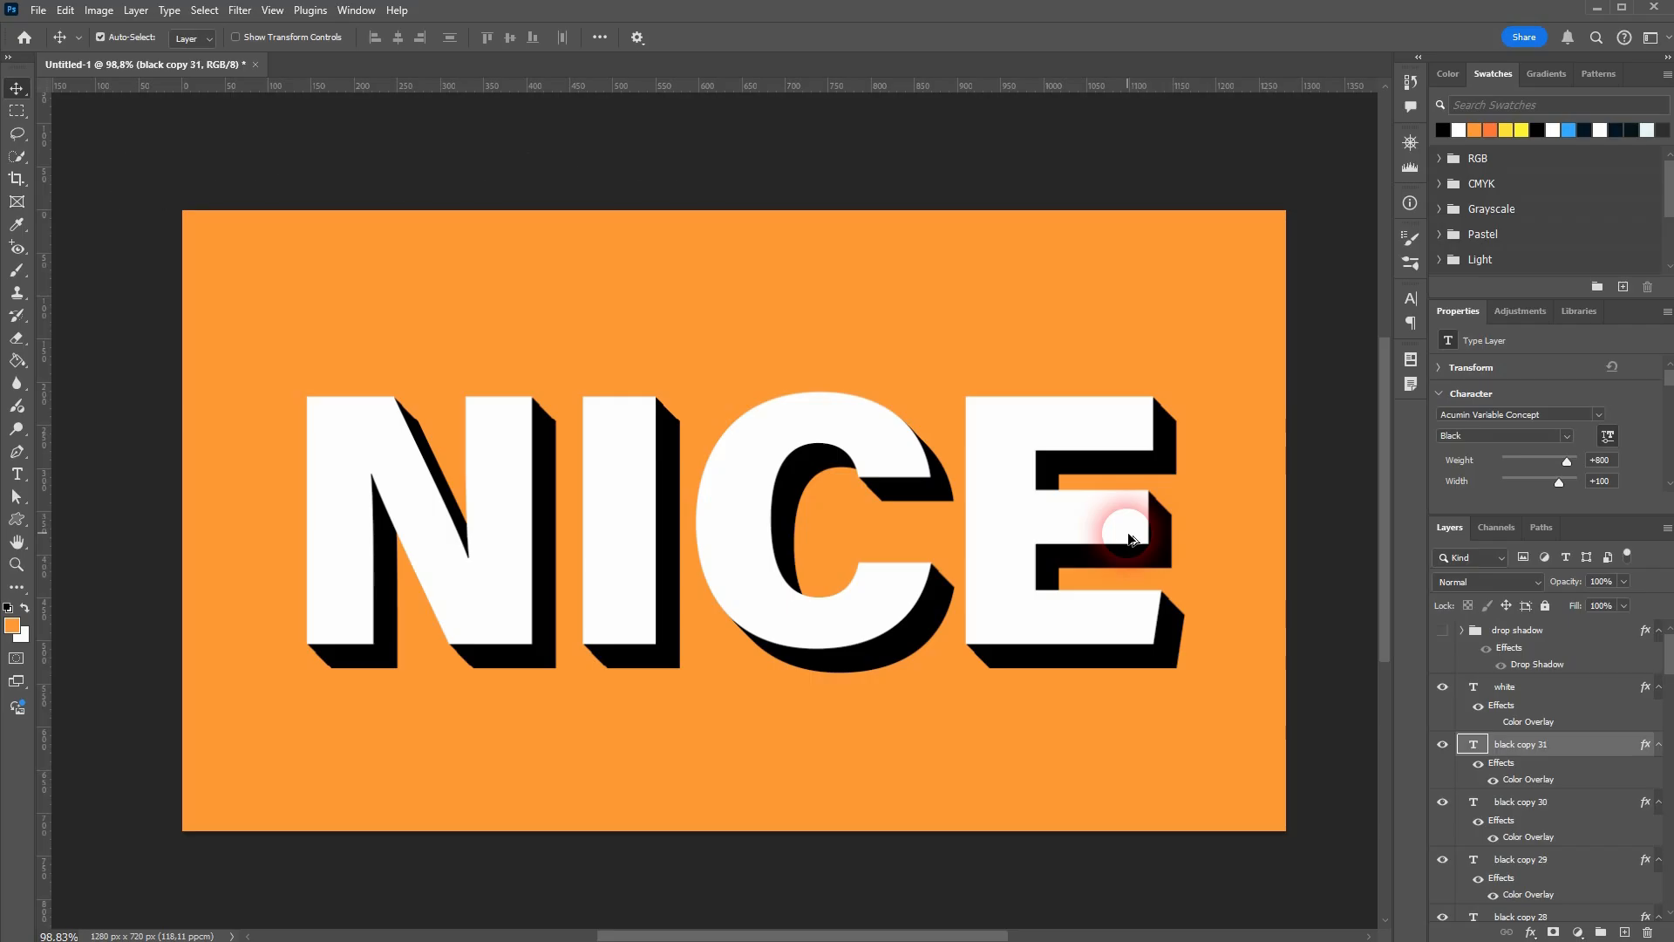
pyautogui.hotkey('ctrl', 'shift', 'alt', 't')
pyautogui.hotkey('ctrl', 'shift', 'alt', 't')
pyautogui.hotkey('ctrl', 'shift', 'alt', 't')
pyautogui.hotkey('ctrl', 'shift', 'alt', 't')
pyautogui.hotkey('ctrl', 'shift', 'alt', 't')
# - Select all the black text layers from the topmost copy down to the original black layer and group them
pyautogui.scroll(-10, 1545, 726)
pyautogui.scroll(-8, 1545, 726)
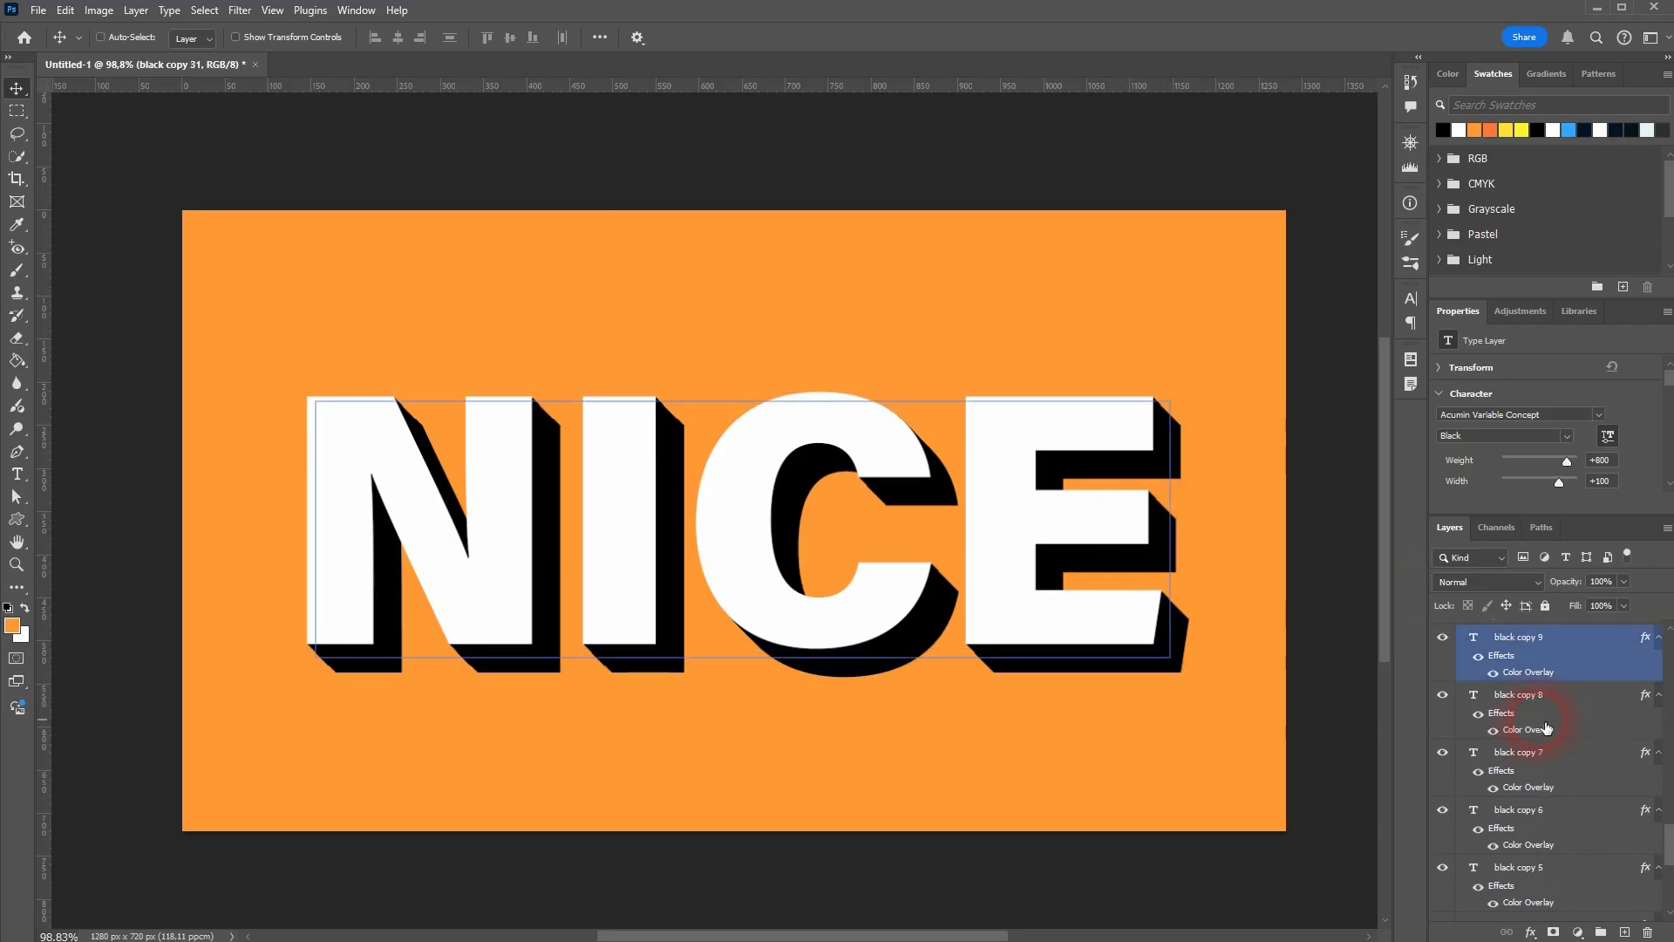
pyautogui.keyDown('shift'); pyautogui.click(1548, 867); pyautogui.keyUp('shift')
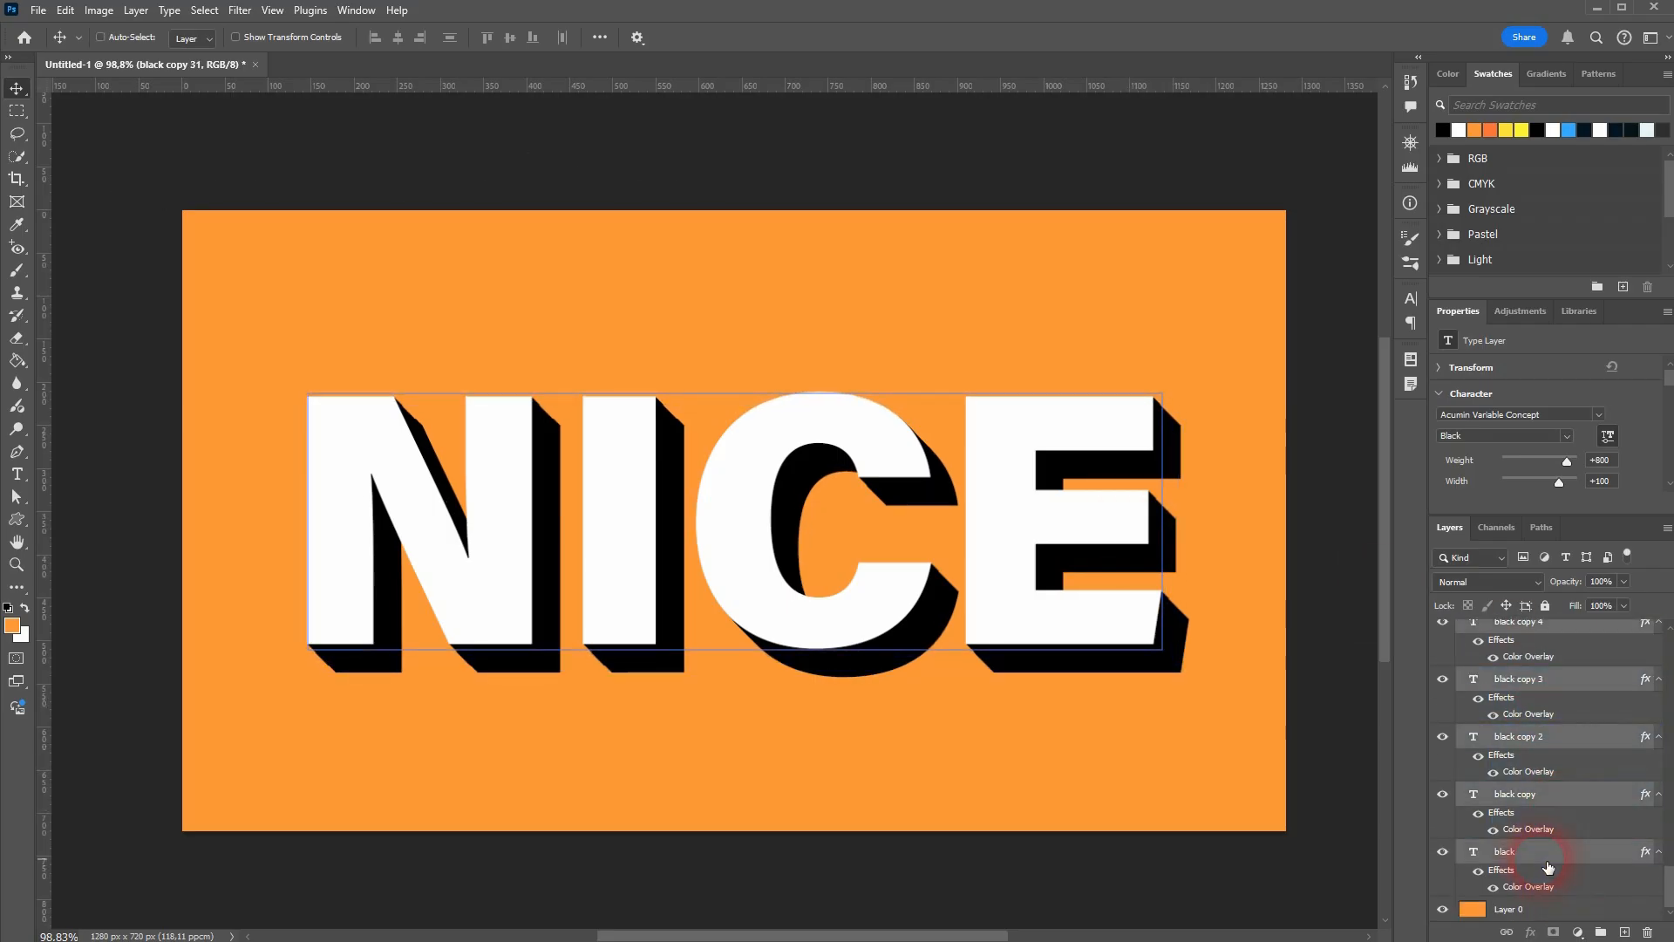
pyautogui.hotkey('ctrl', 'g')
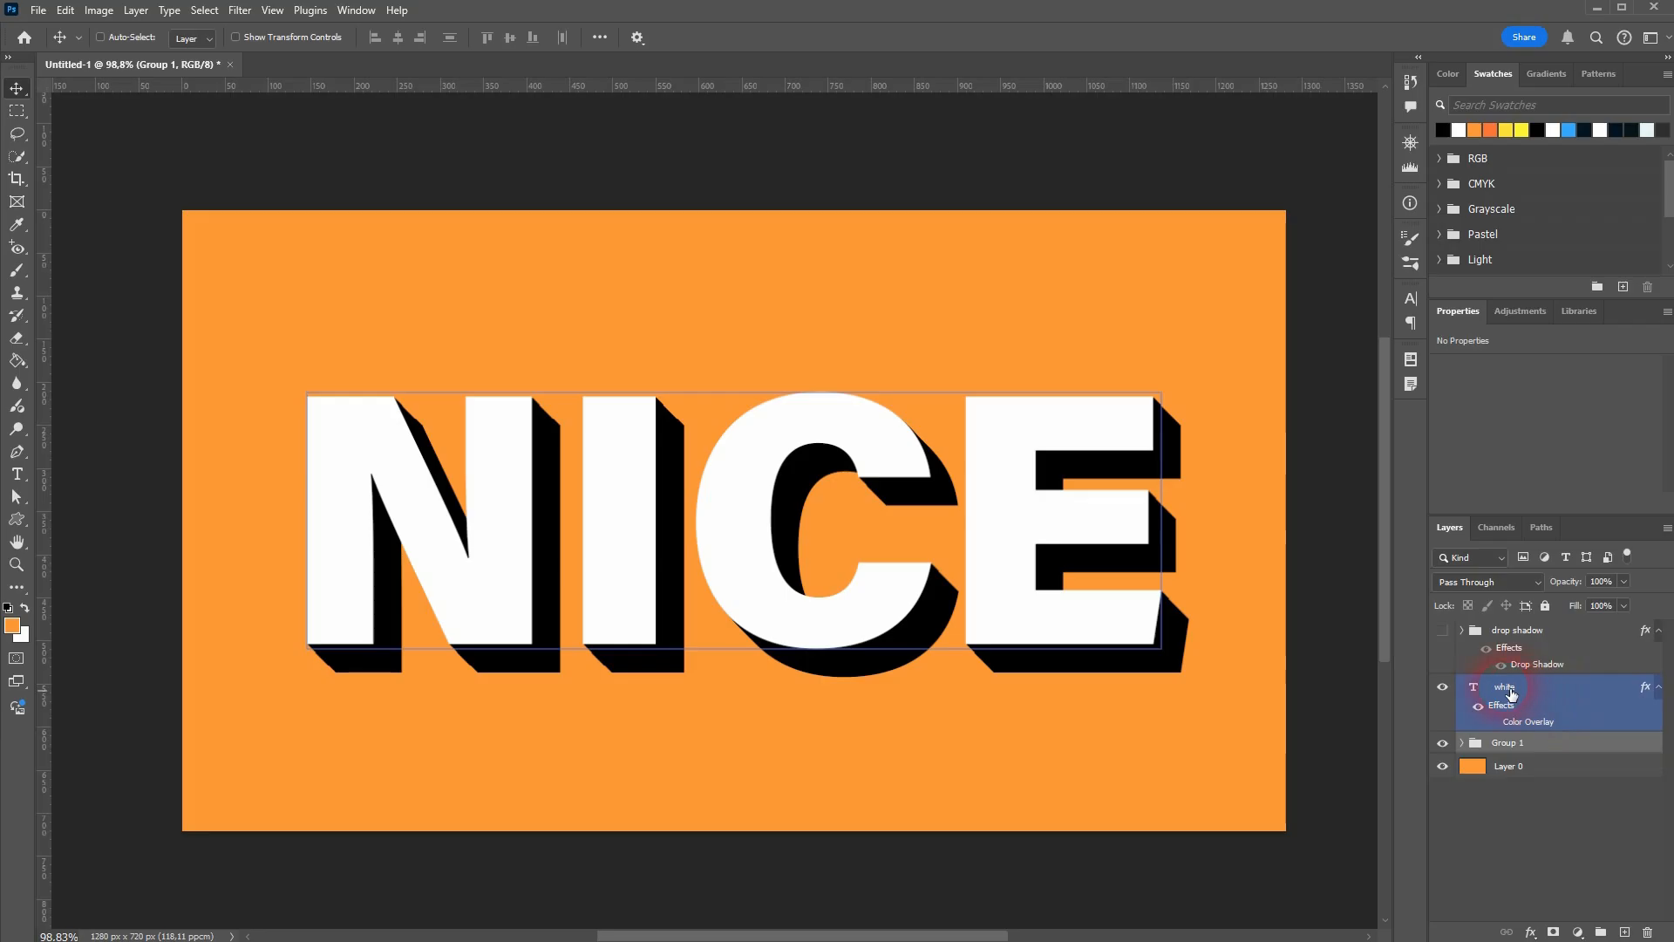
# - Move the white text layer into the group of black text layers and rename the group "color overlay"
pyautogui.moveTo(1524, 693); pyautogui.dragTo(1510, 739)
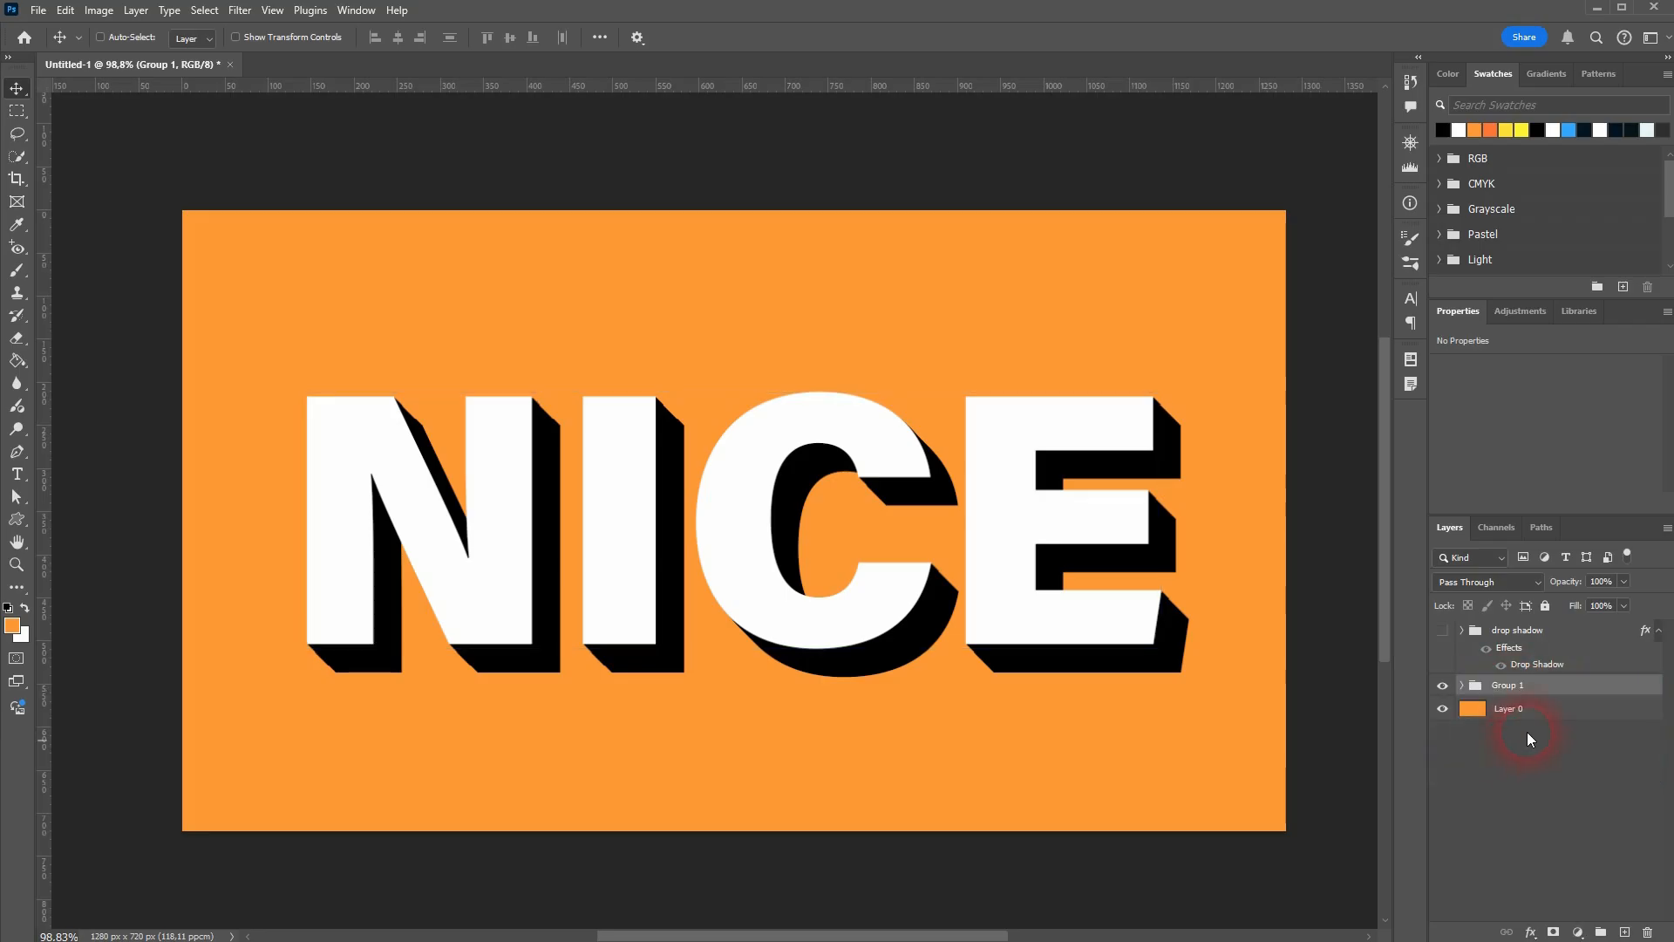
pyautogui.doubleClick(1512, 686)
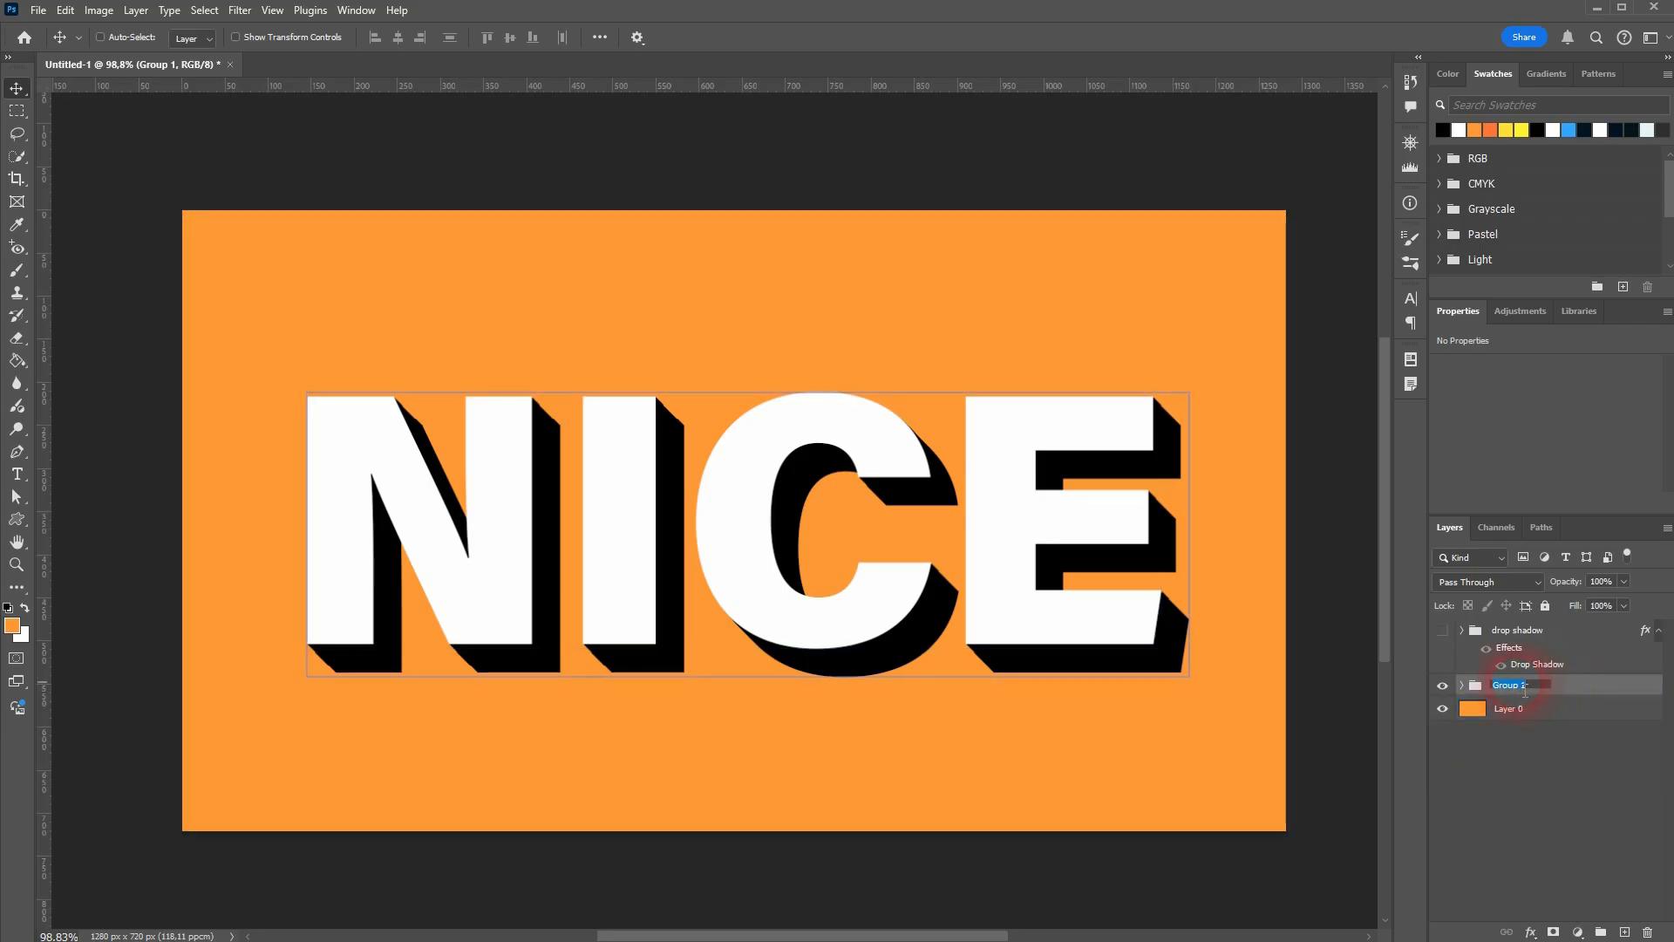
pyautogui.write('color overla')
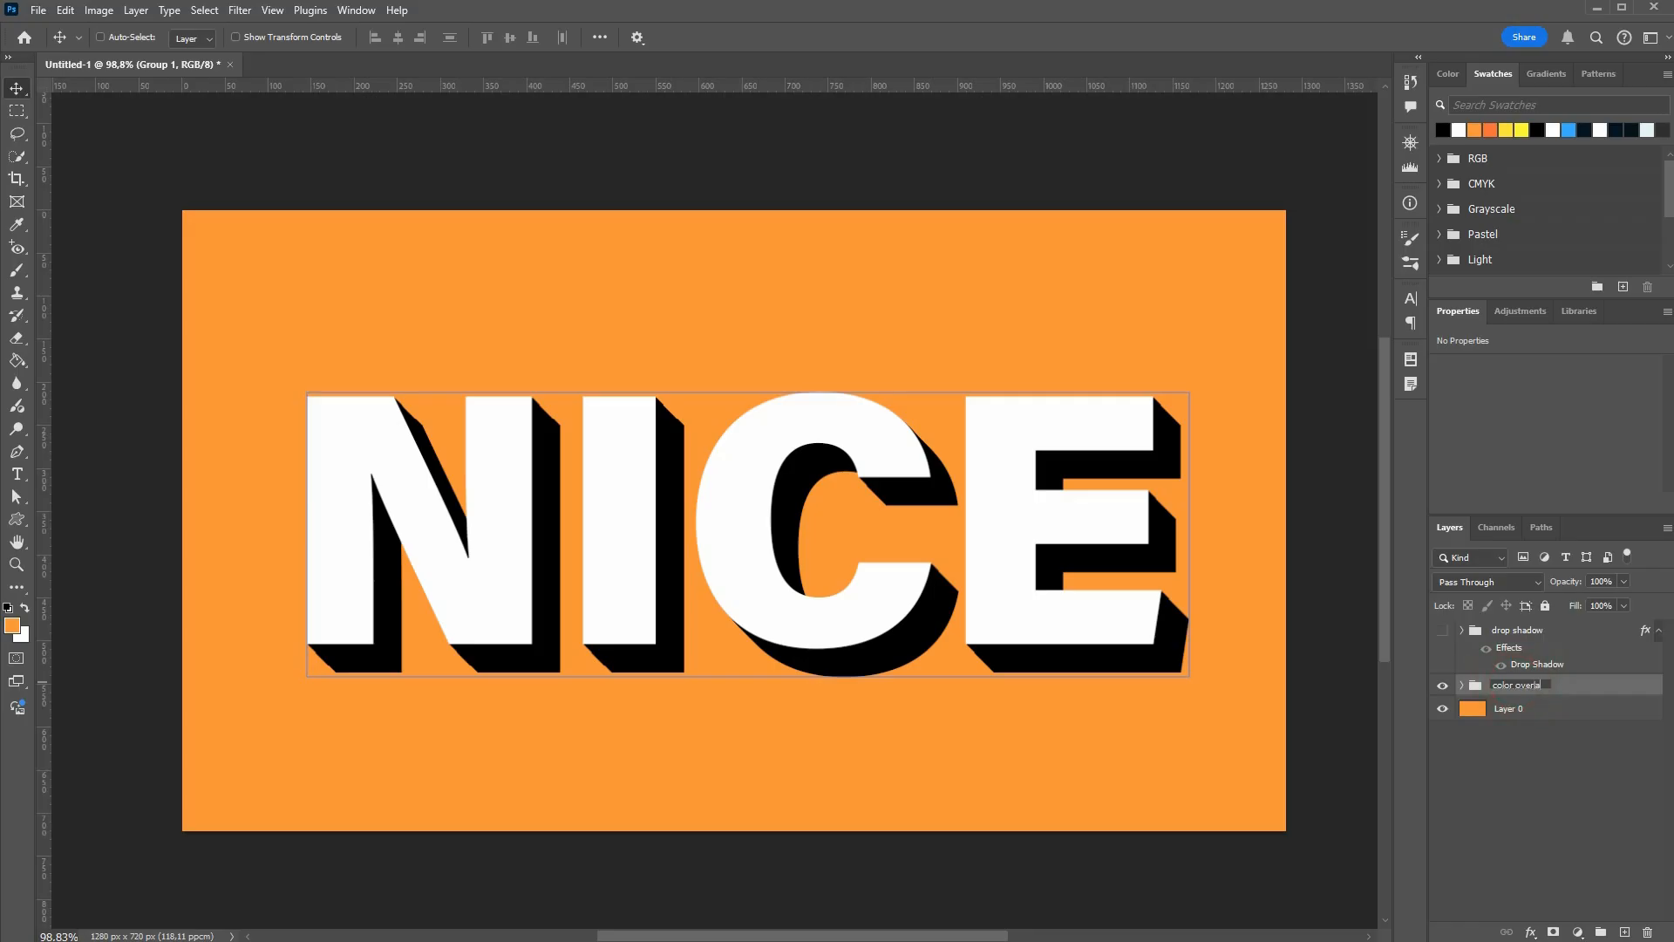
pyautogui.write('y')
pyautogui.click(1524, 689)
# - Add a drop shadow to the color overlay group and set its light angle to about 126°
pyautogui.rightClick(1556, 692)
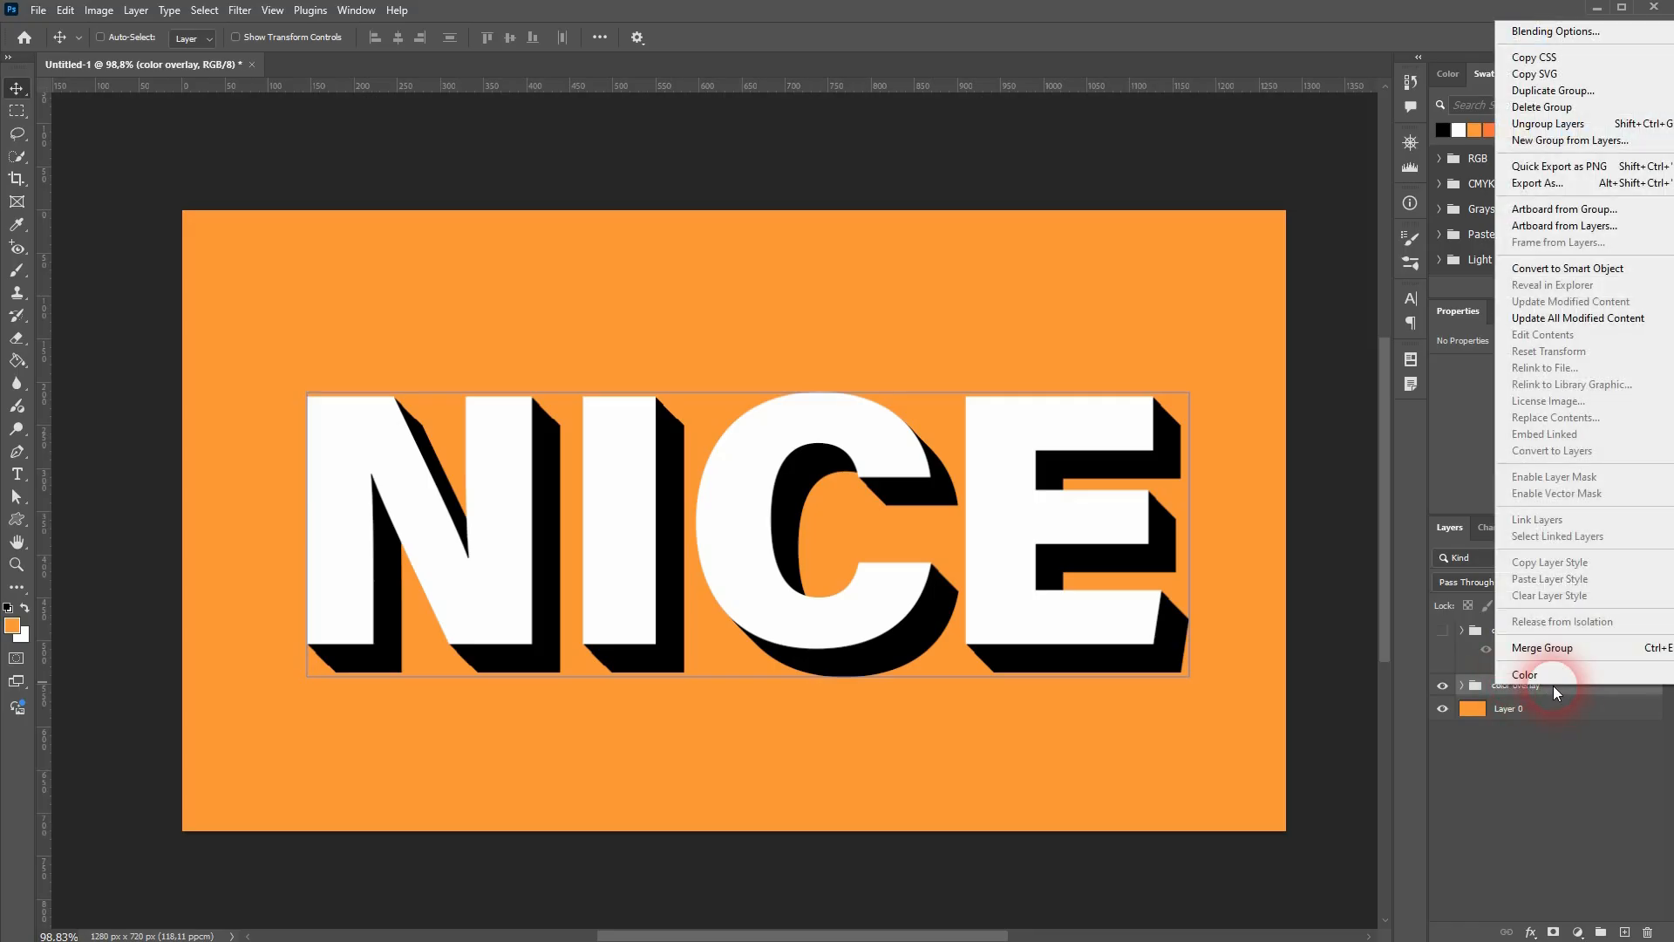
pyautogui.click(1535, 32)
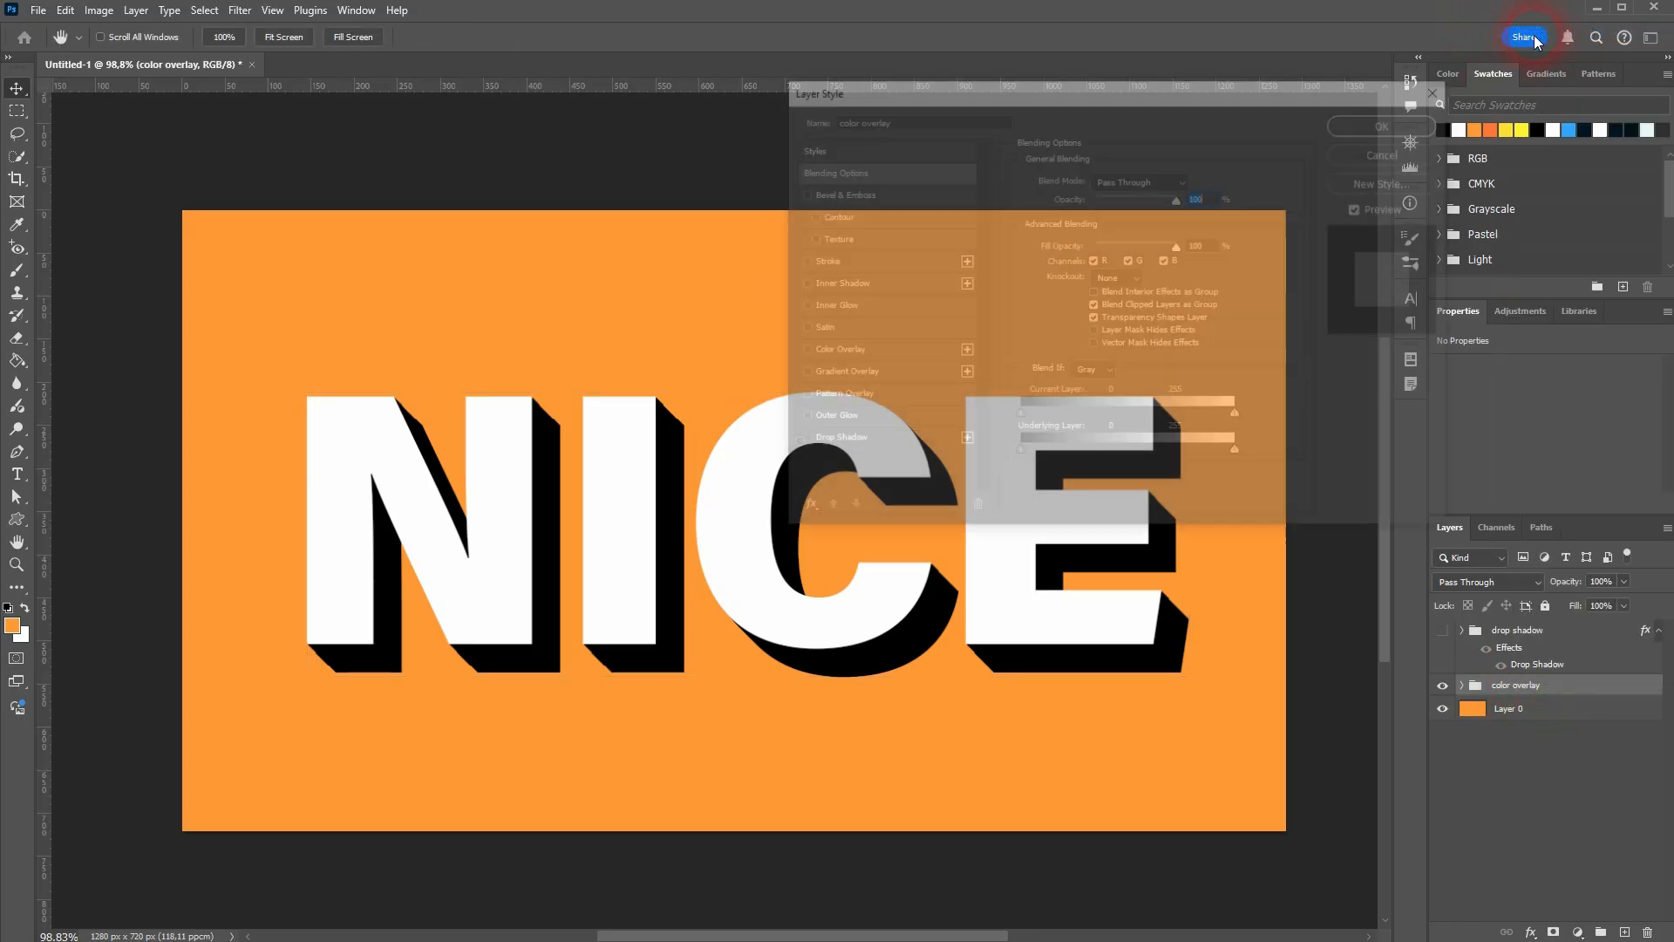
pyautogui.click(832, 442)
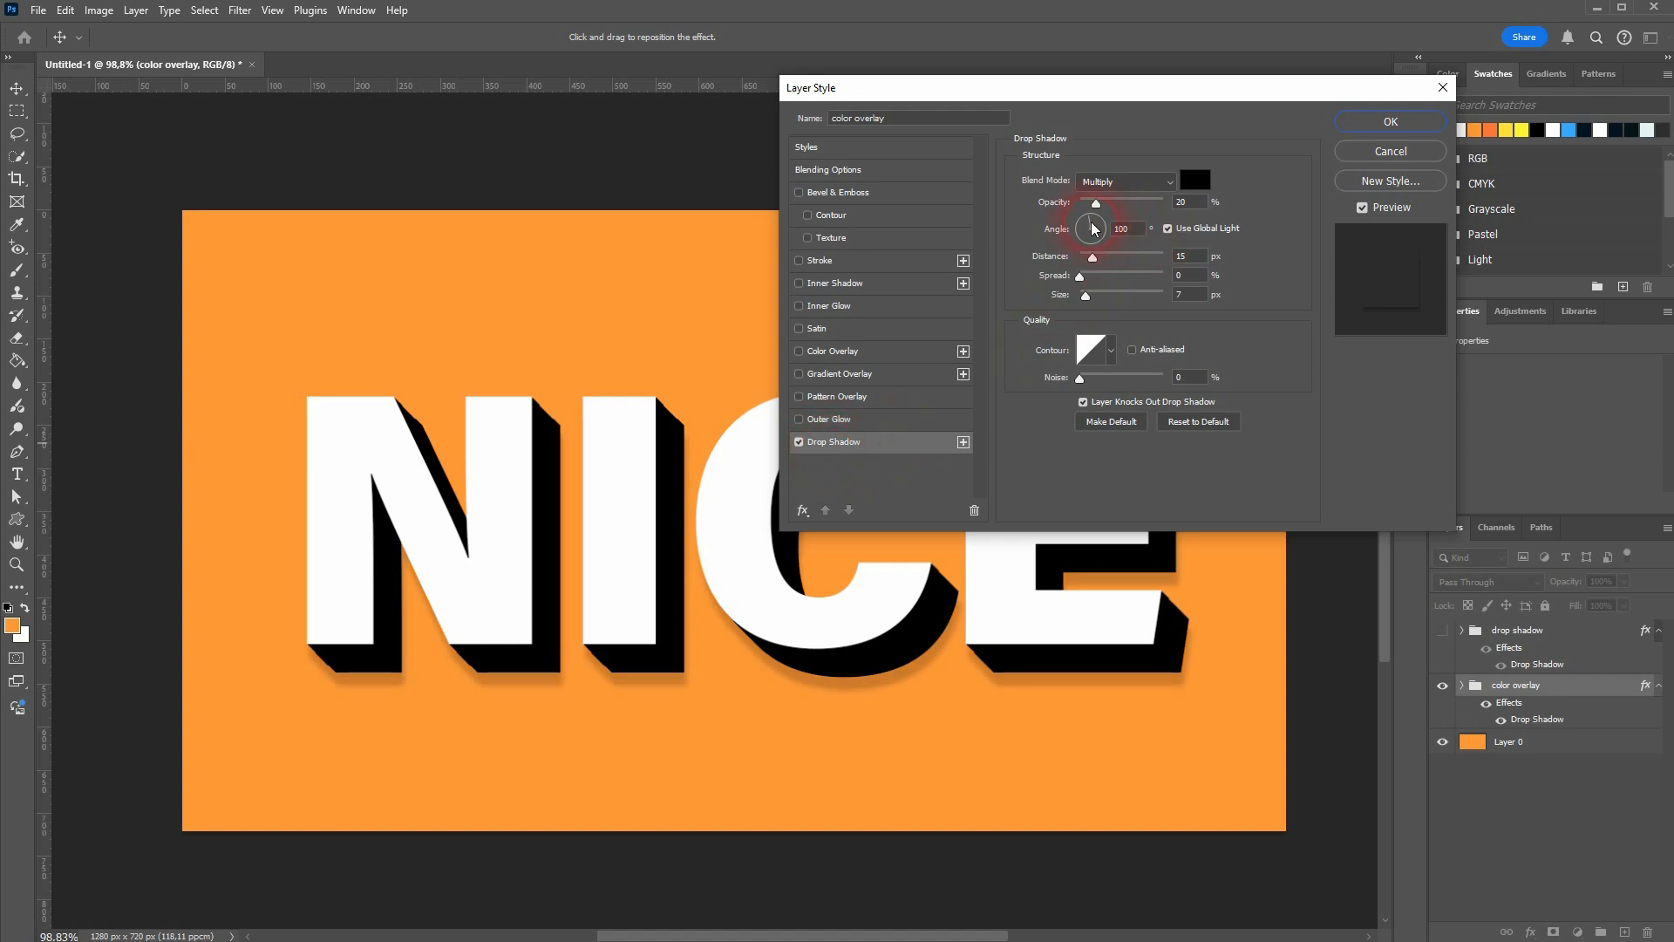
pyautogui.moveTo(1092, 230)
pyautogui.mouseDown()
pyautogui.moveTo(1106, 241)
pyautogui.moveTo(1083, 225)
pyautogui.mouseUp()
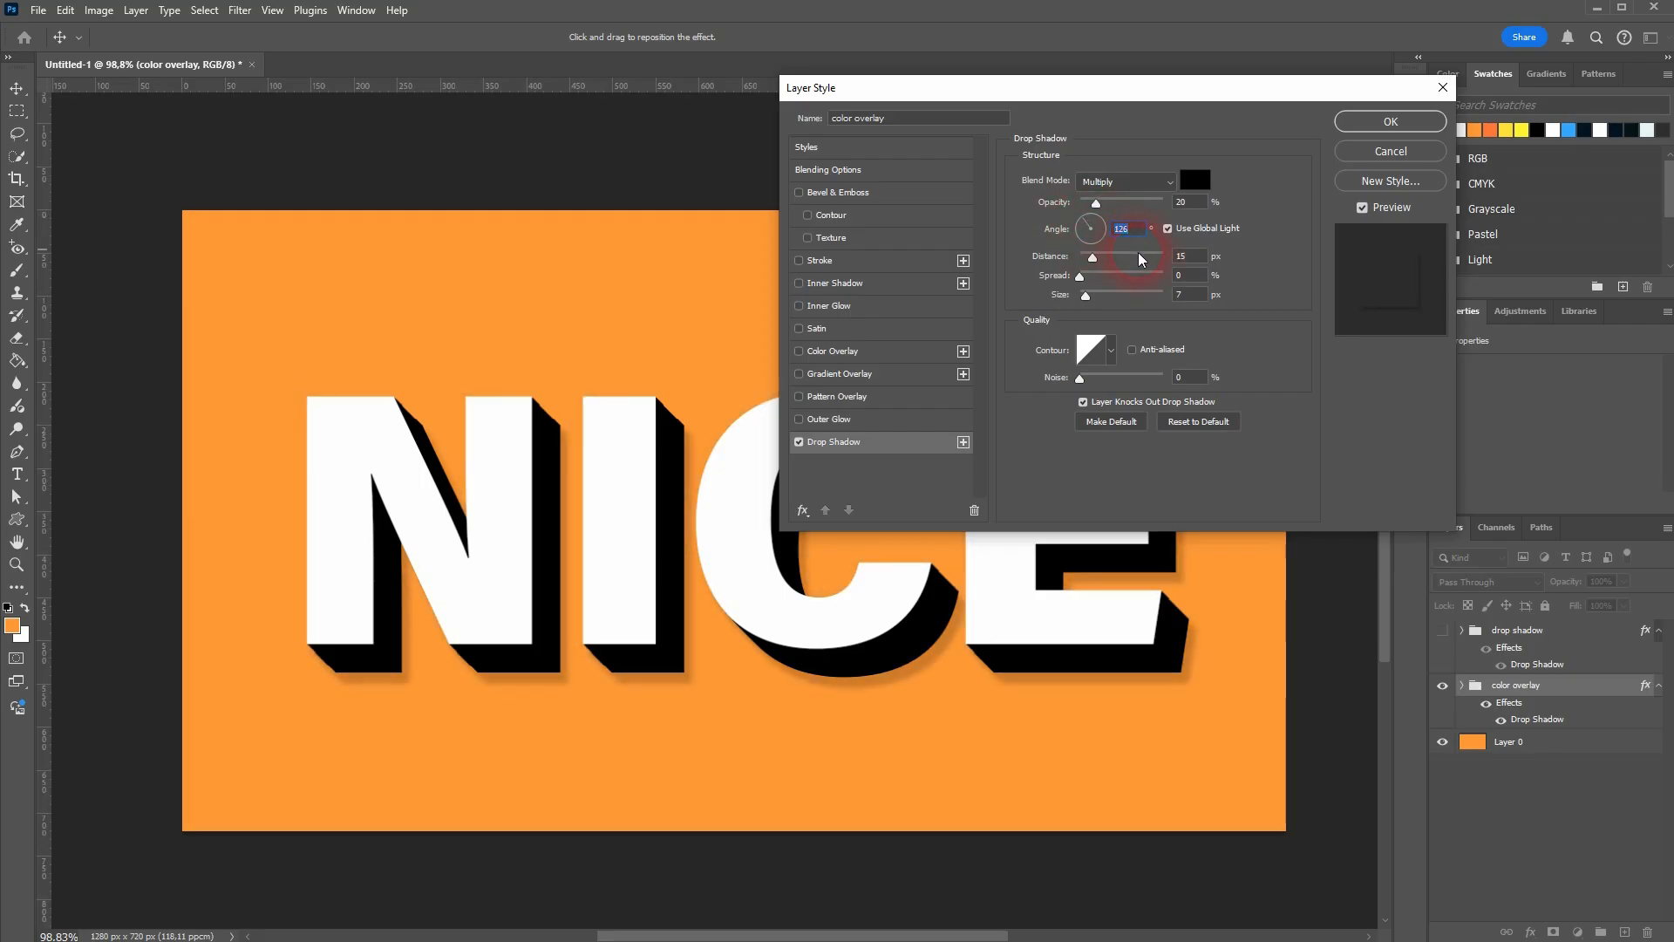
pyautogui.click(1370, 122)
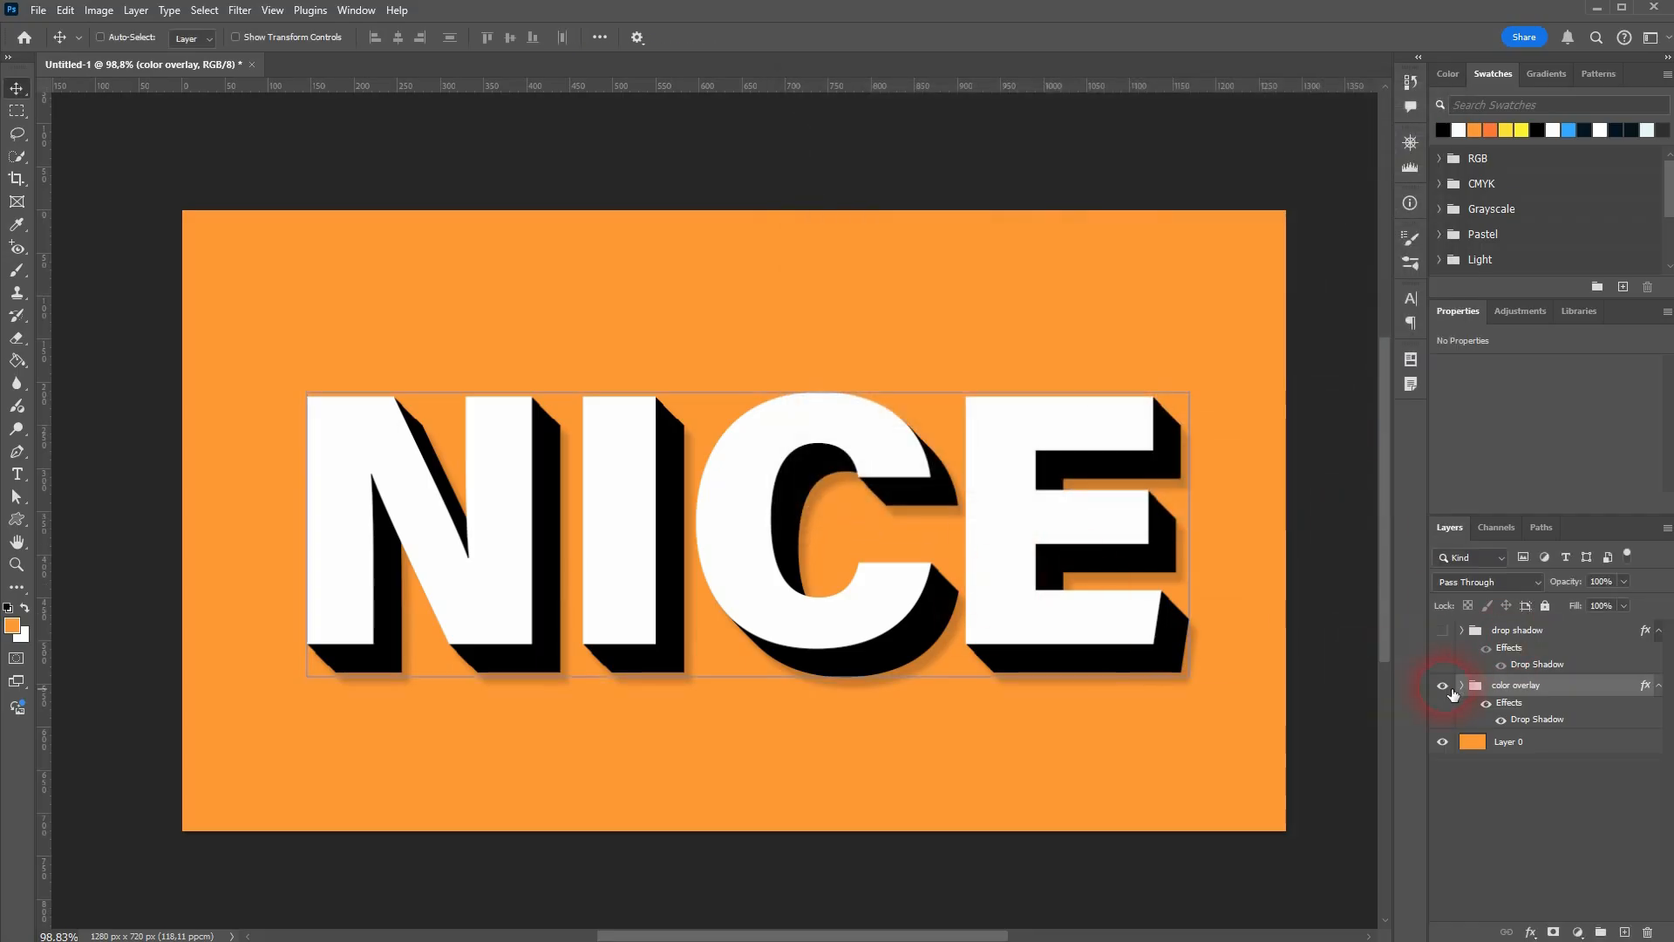
# - Compare the two text effects by switching the visibility of the color overlay and drop shadow groups
pyautogui.click(1443, 684)
pyautogui.click(1444, 633)
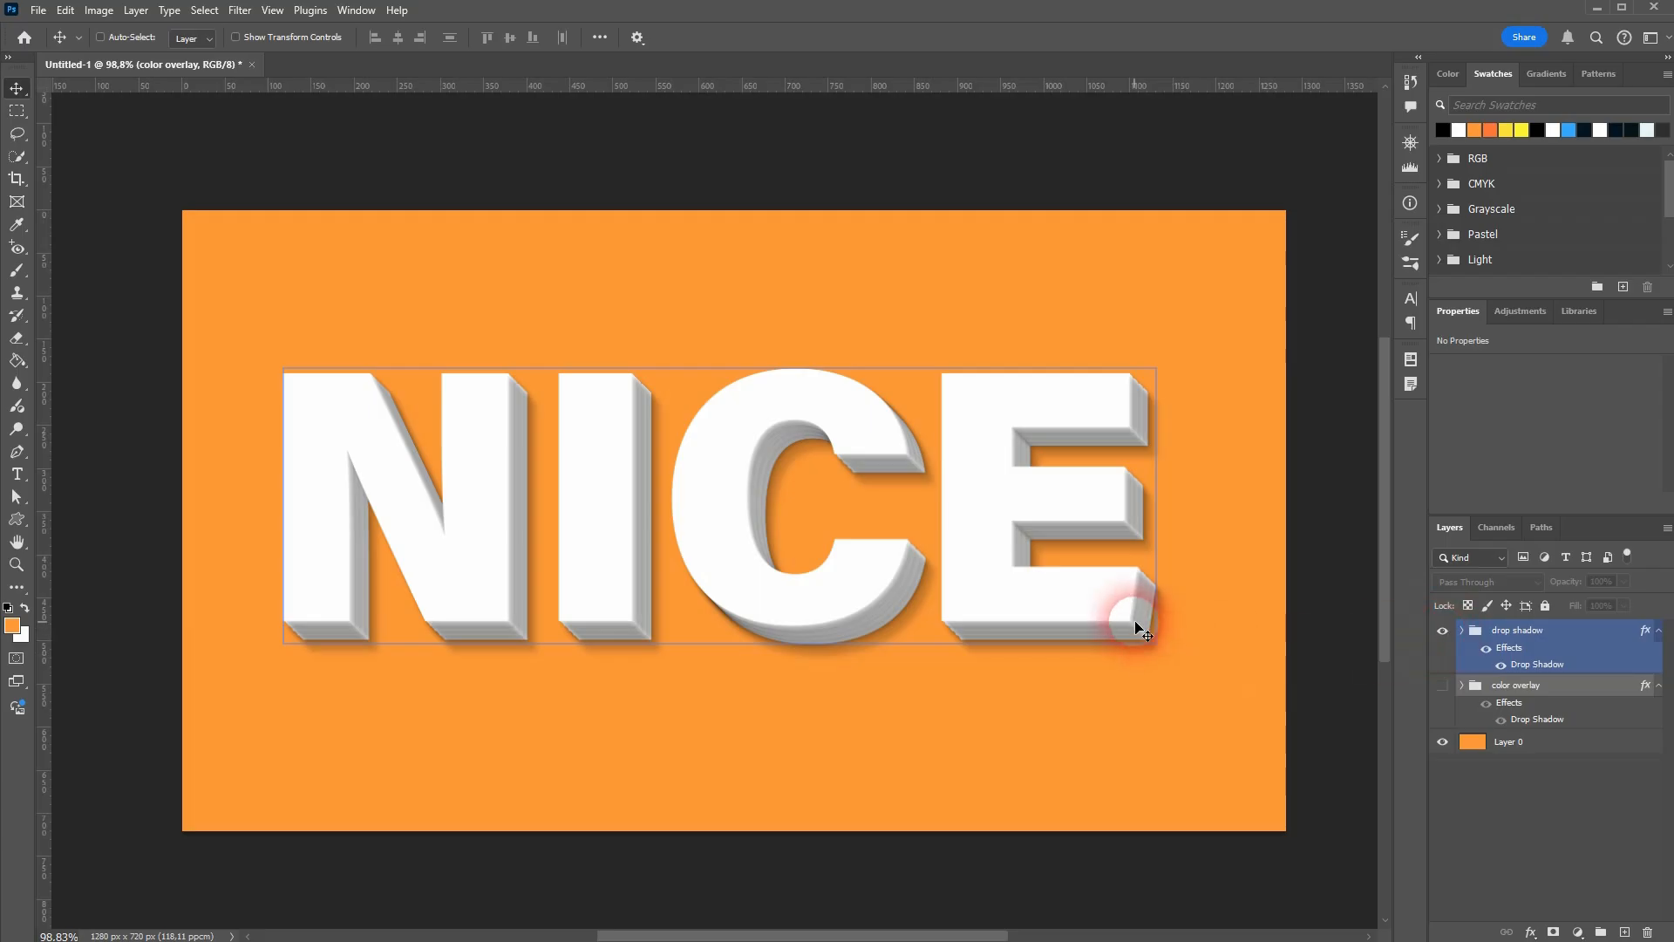
pyautogui.click(1443, 630)
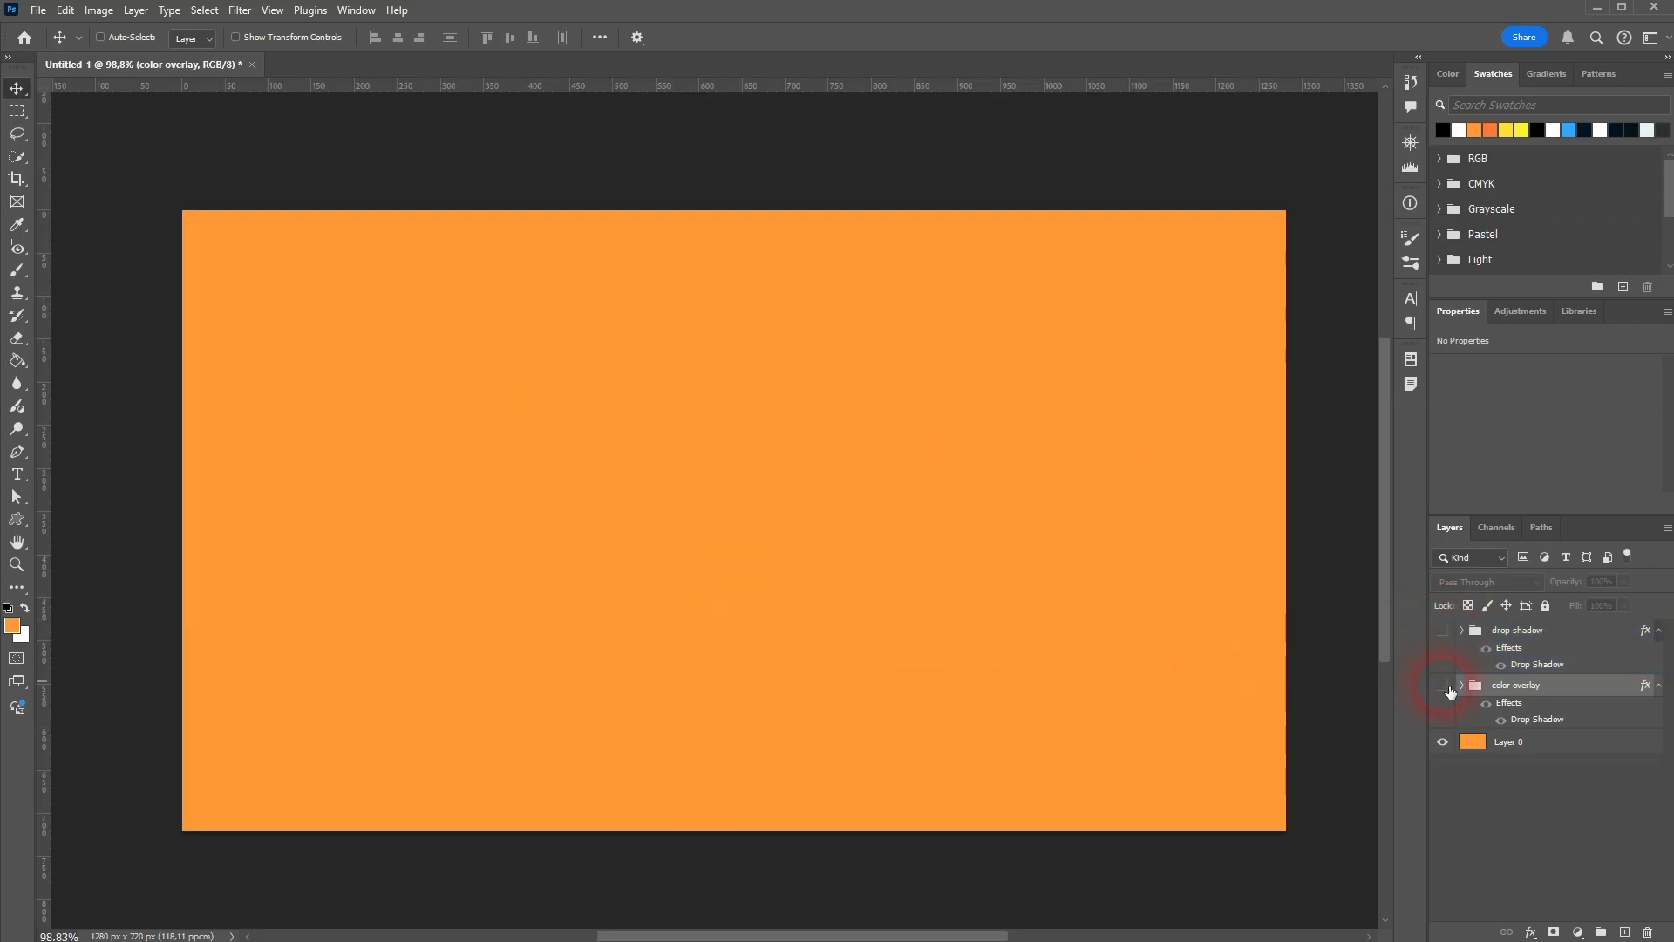
pyautogui.click(1443, 684)
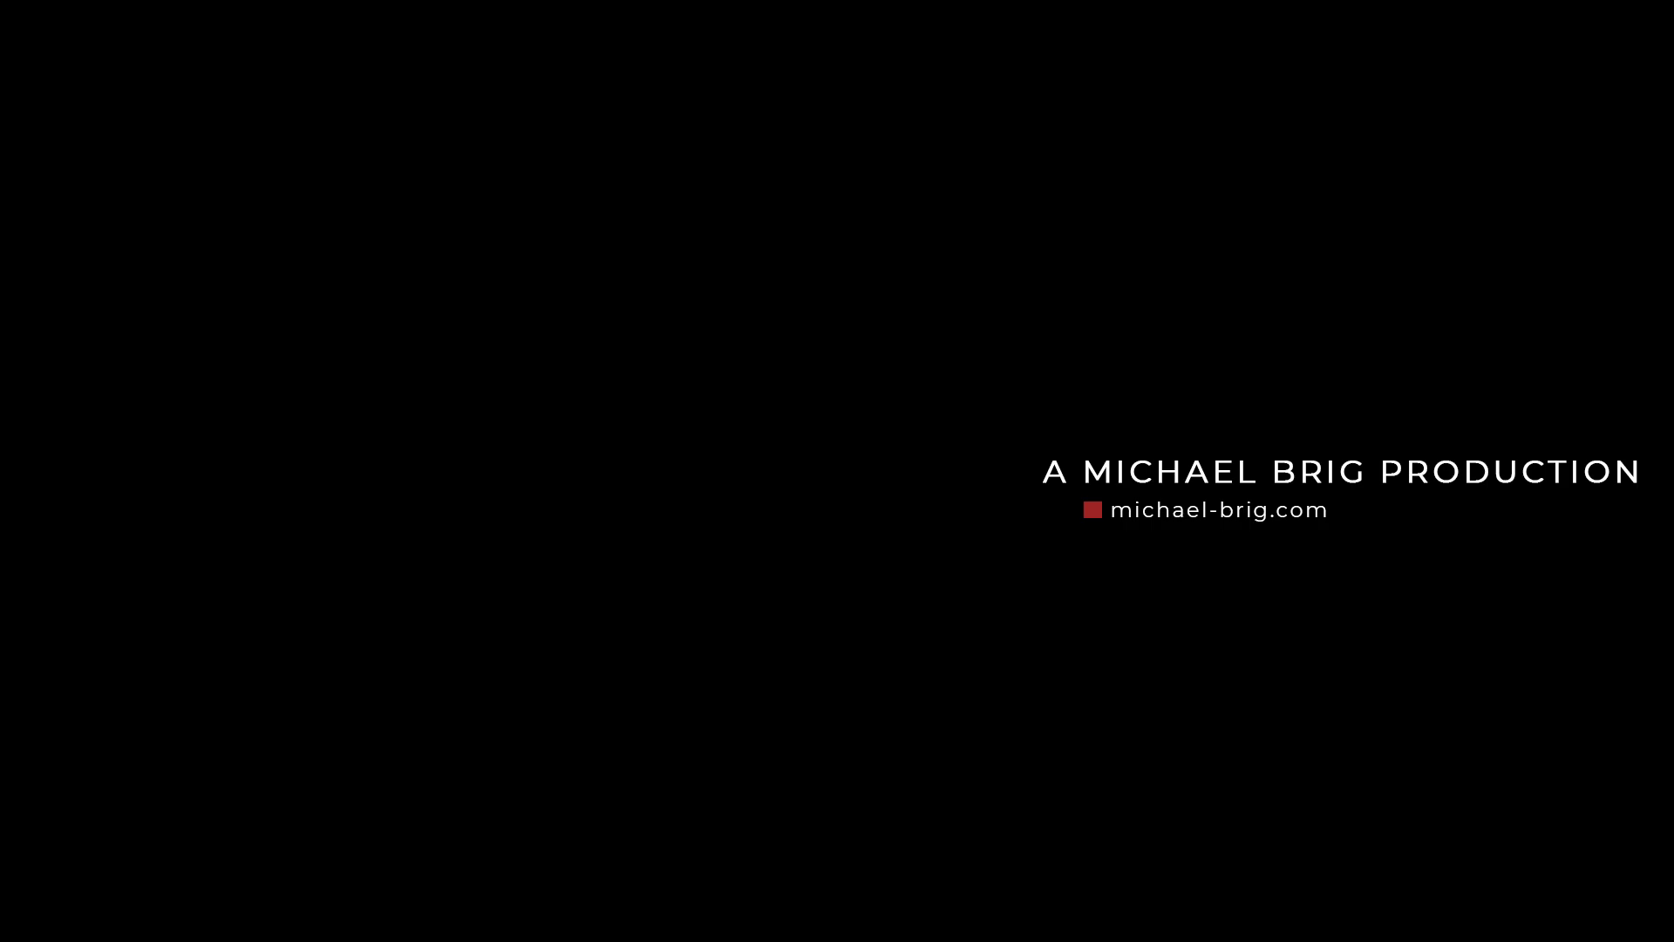